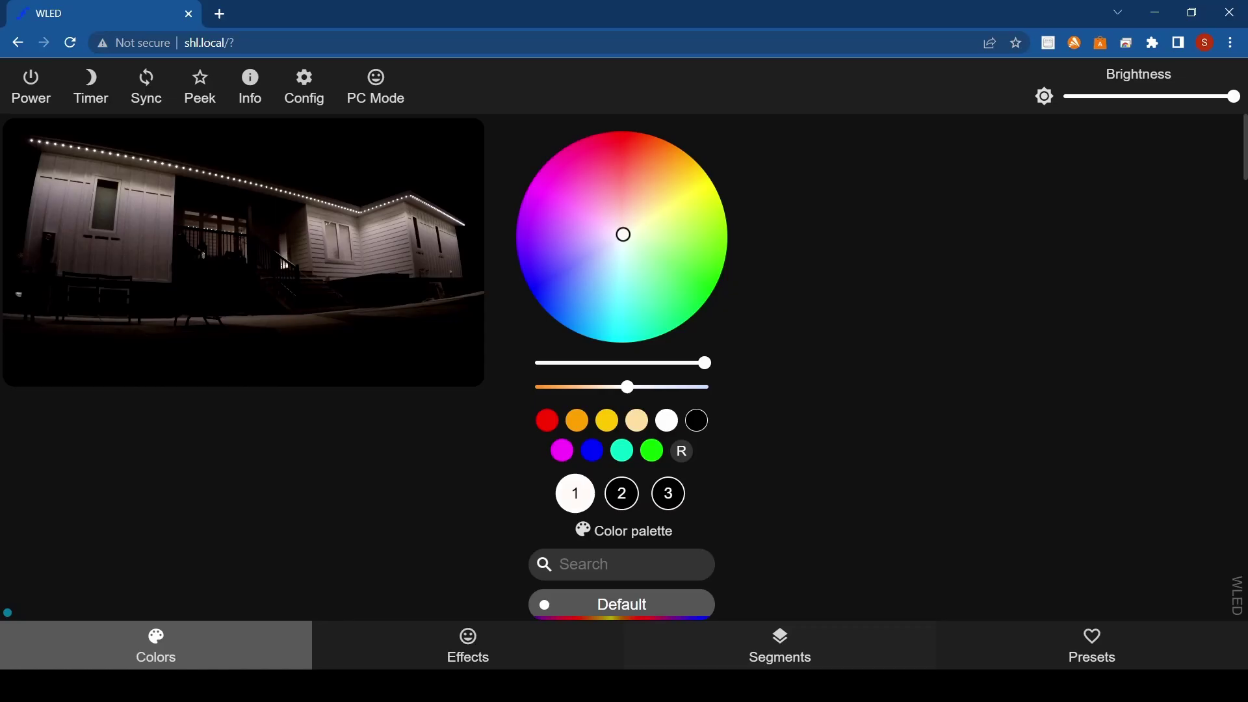
Cut Segment 0's stop LED from 160 to 50.
click(780, 646)
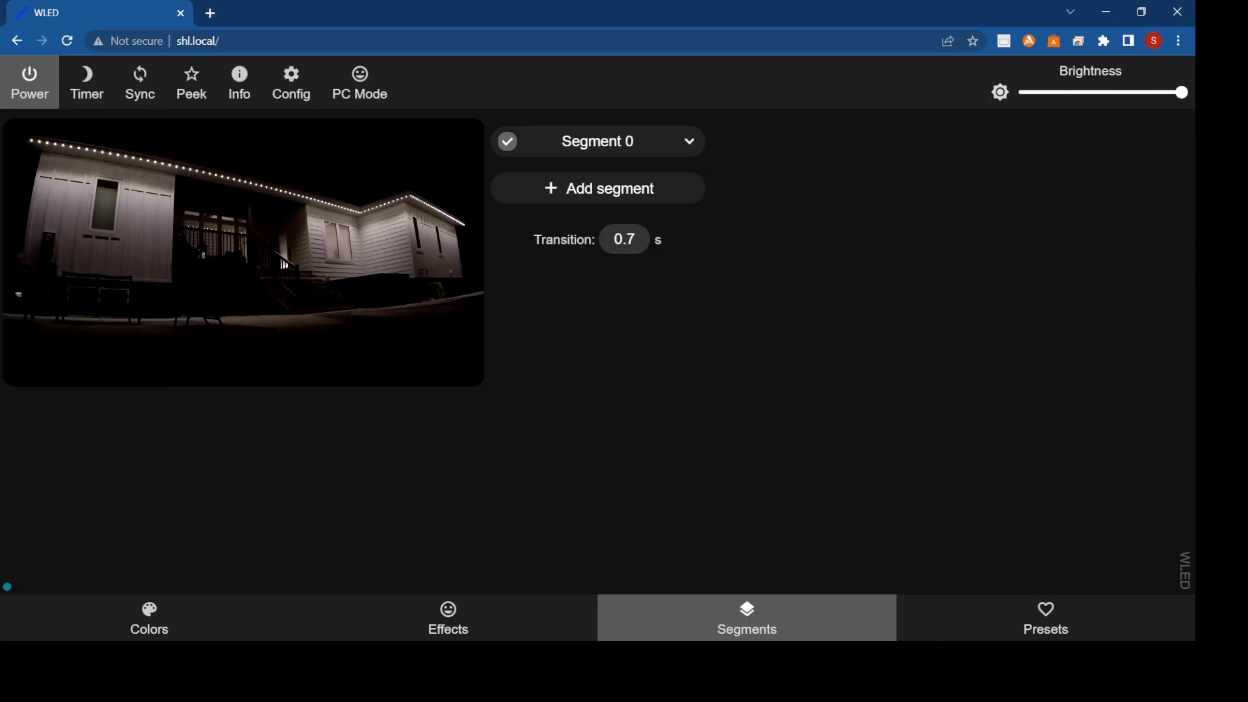
click(693, 140)
click(618, 223)
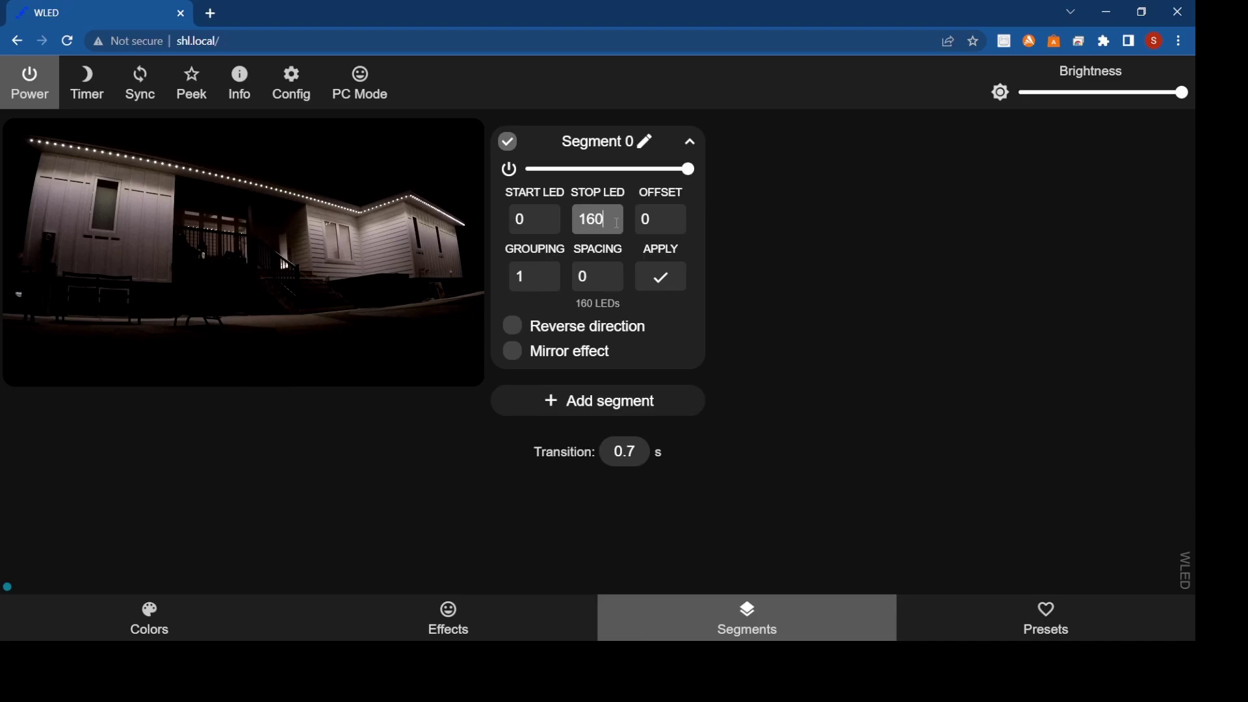
key(BackSpace)
key(BackSpace)
key(BackSpace)
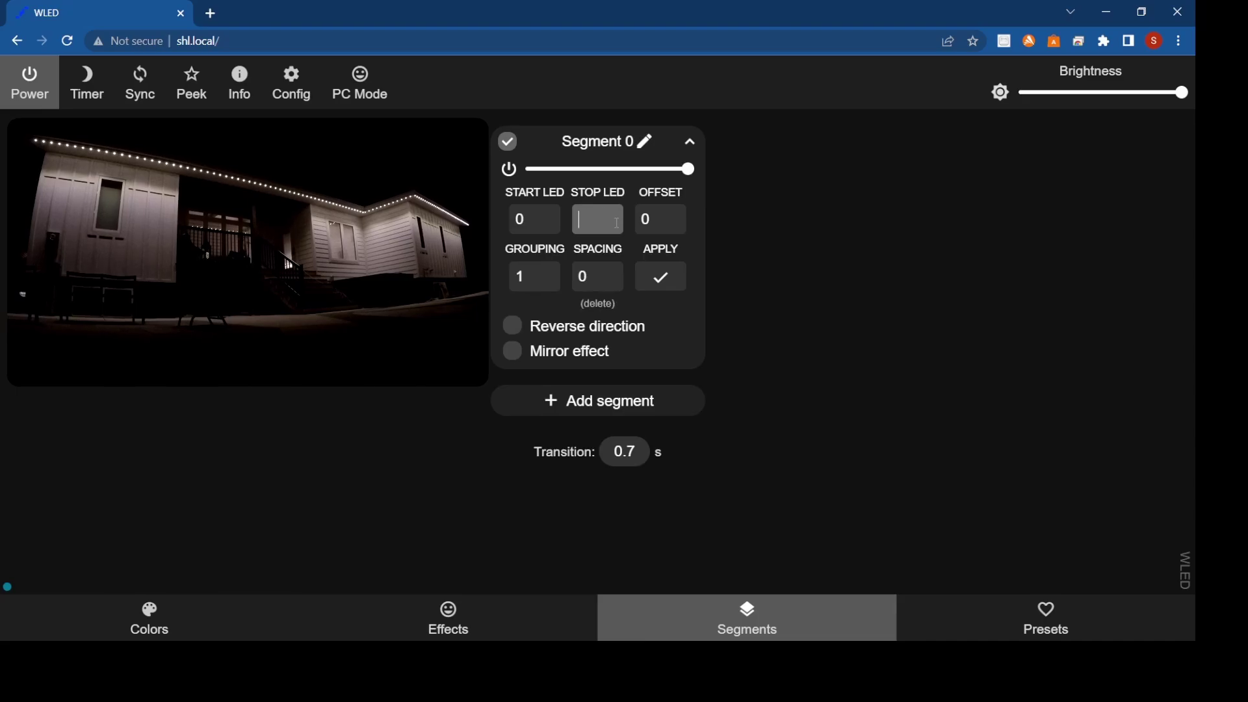
text(50)
key(Return)
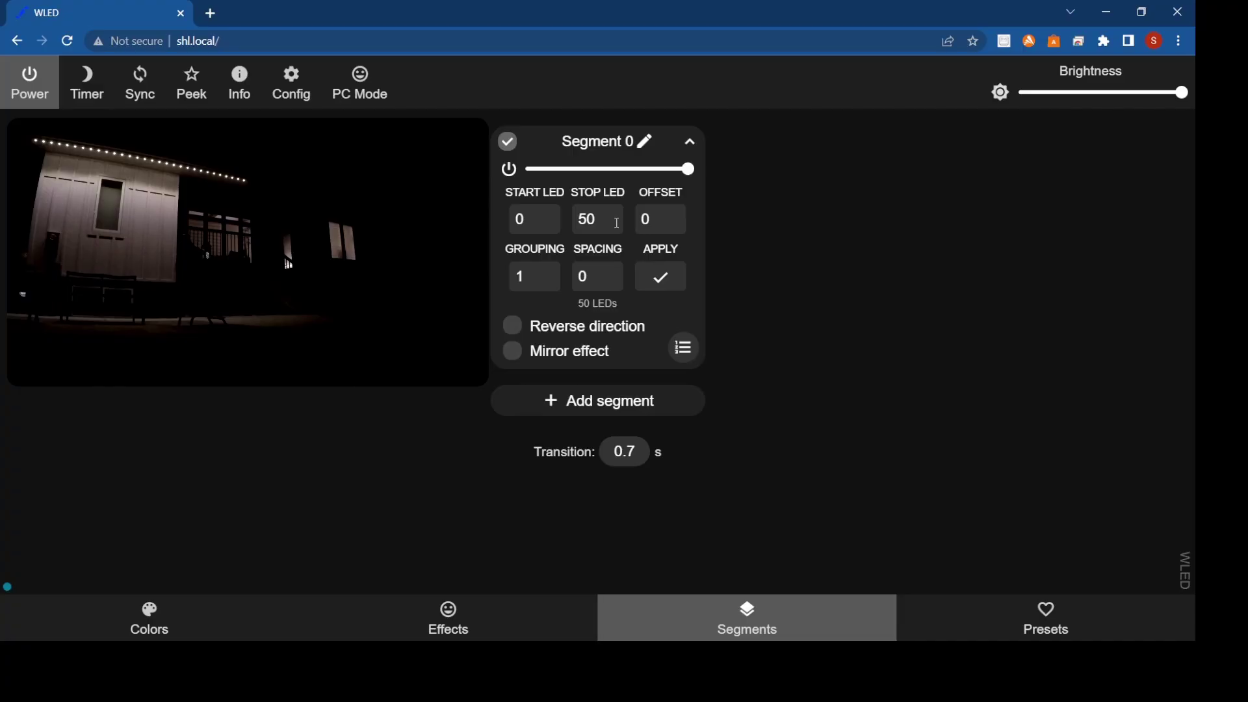
Restore Segment 0's stop LED to 160.
click(617, 224)
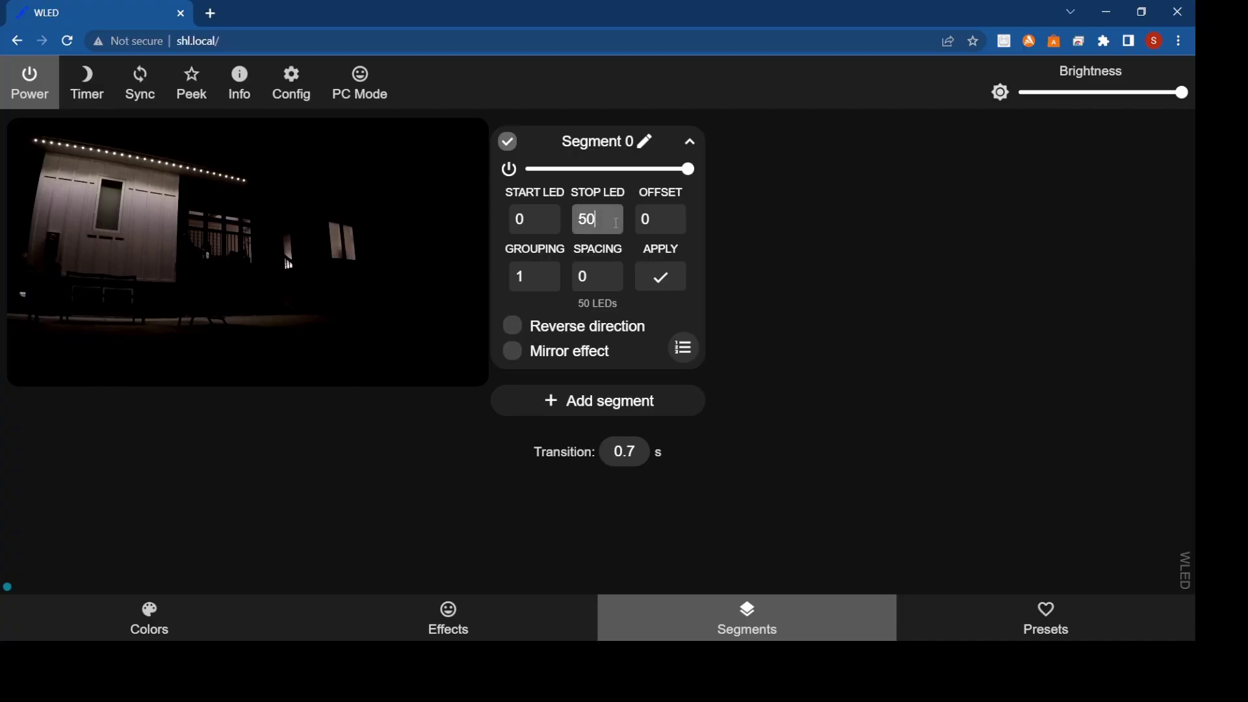
key(BackSpace)
key(BackSpace)
text(160)
key(Return)
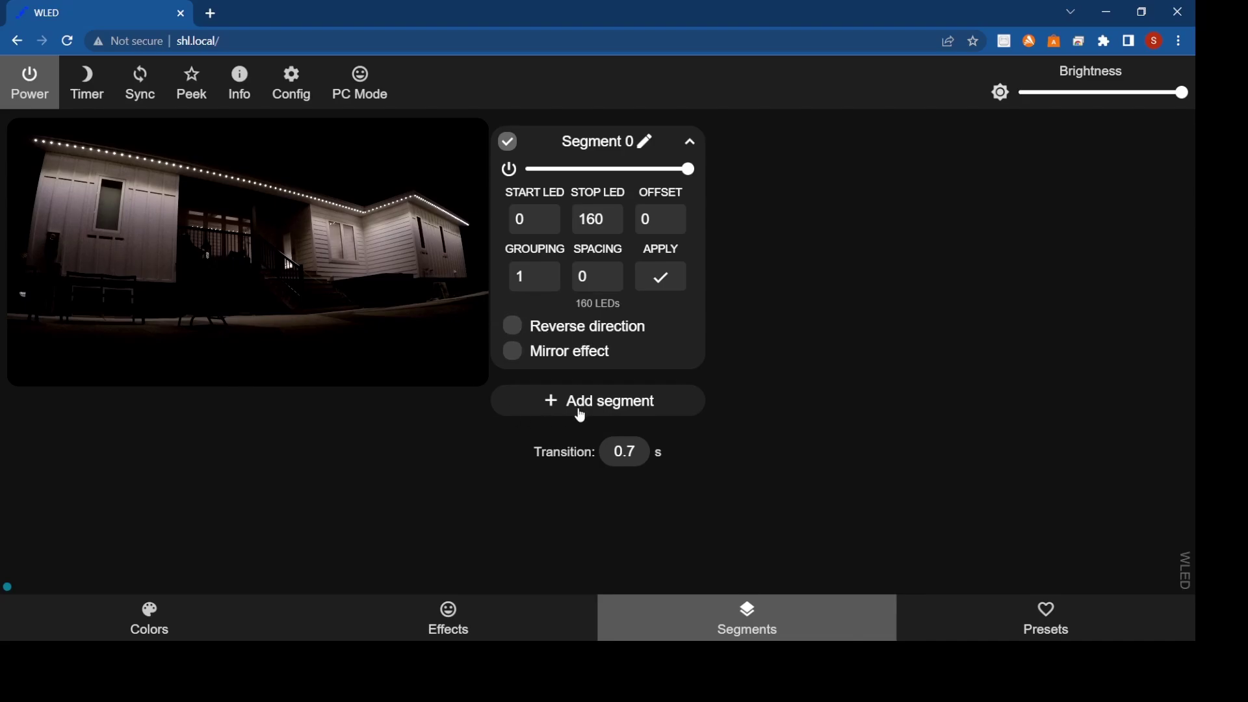
Apply grouping 2 and spacing 2 to Segment 0.
click(537, 277)
key(BackSpace)
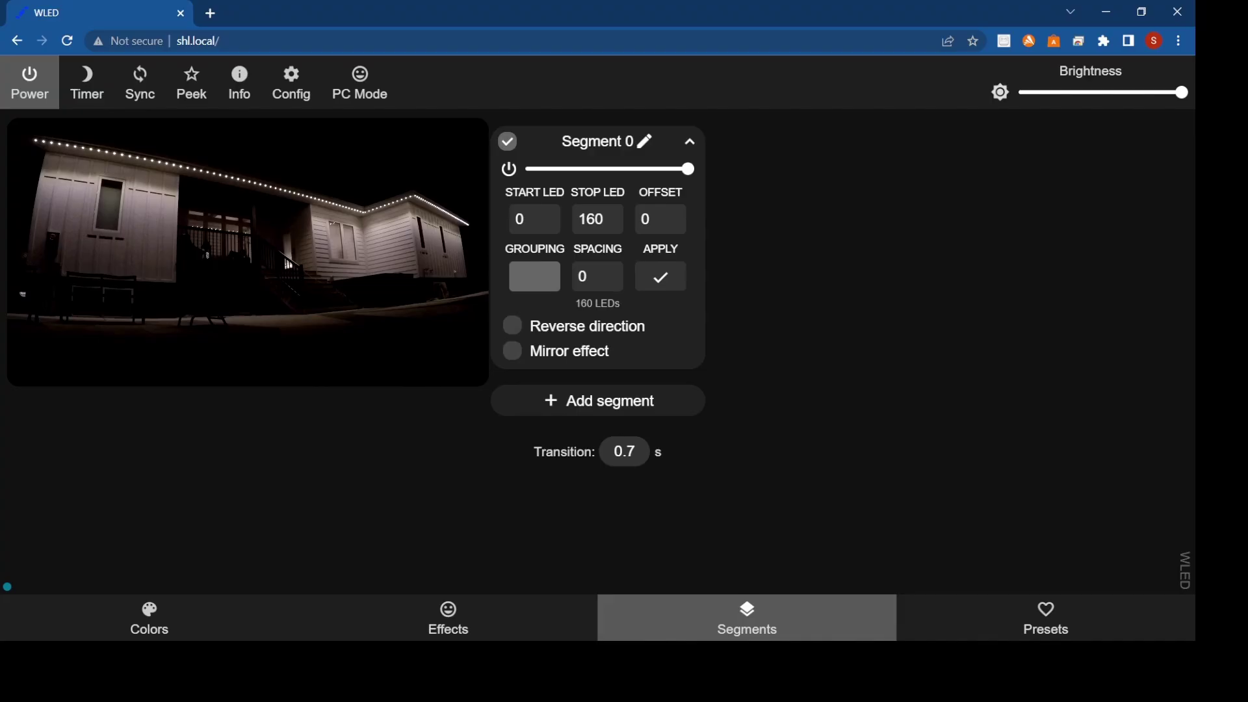
text(2)
key(Tab)
text(2)
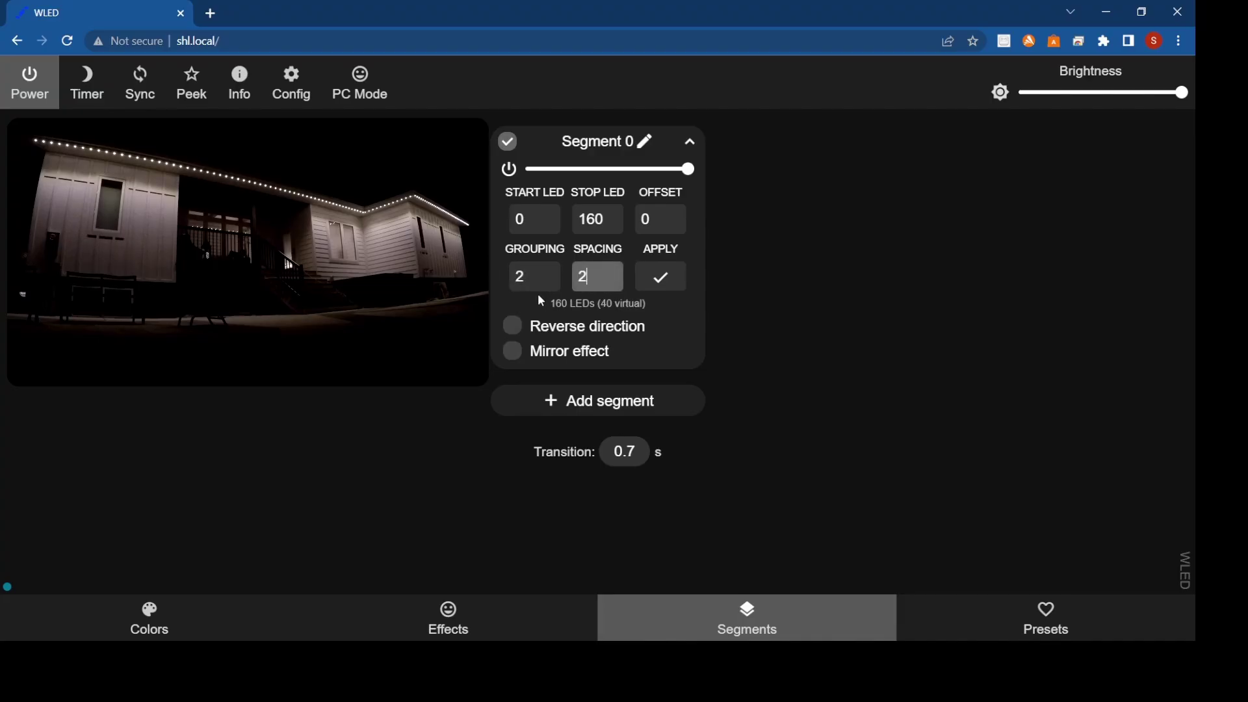
click(665, 280)
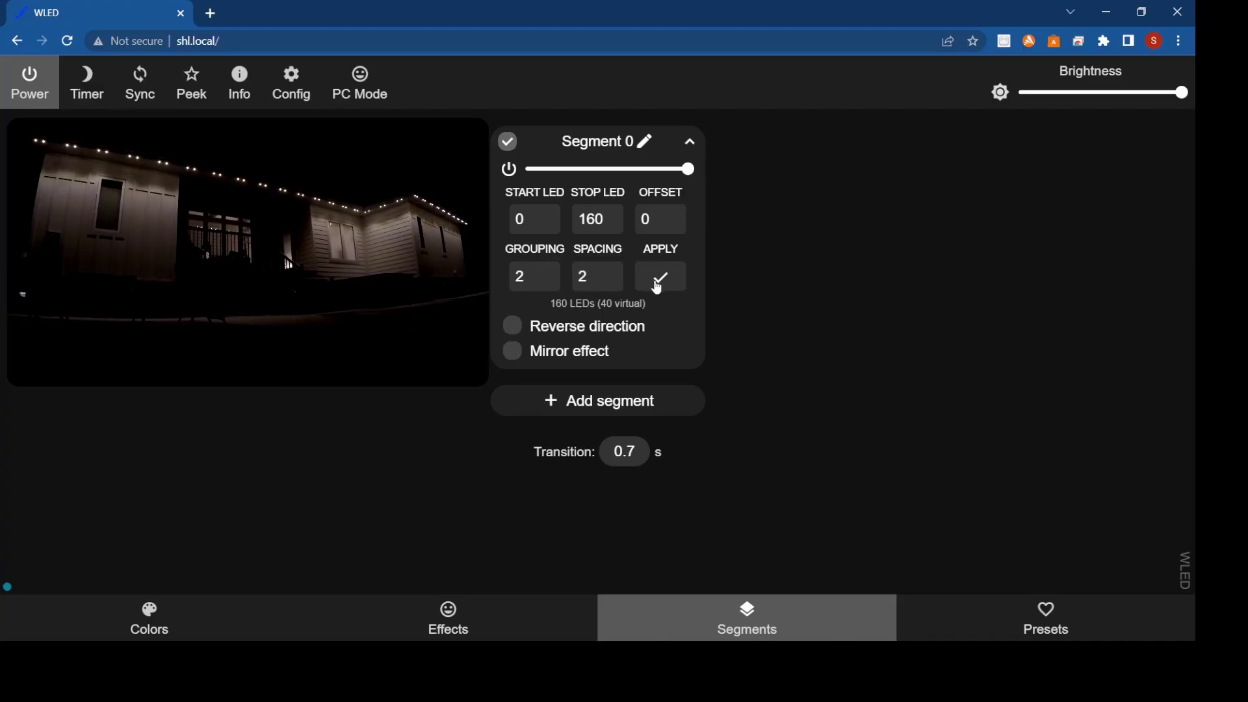
Try spacing 4, then grouping 4, applying each to the lights.
click(614, 290)
key(BackSpace)
text(4)
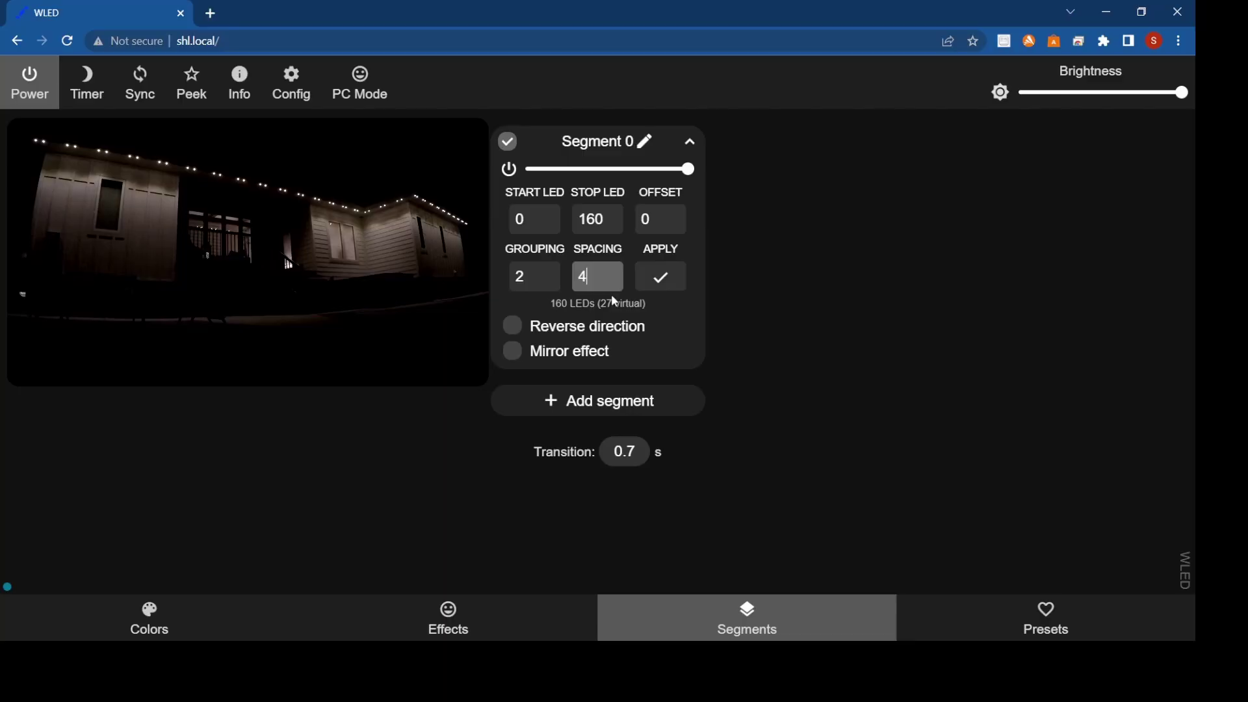
click(662, 285)
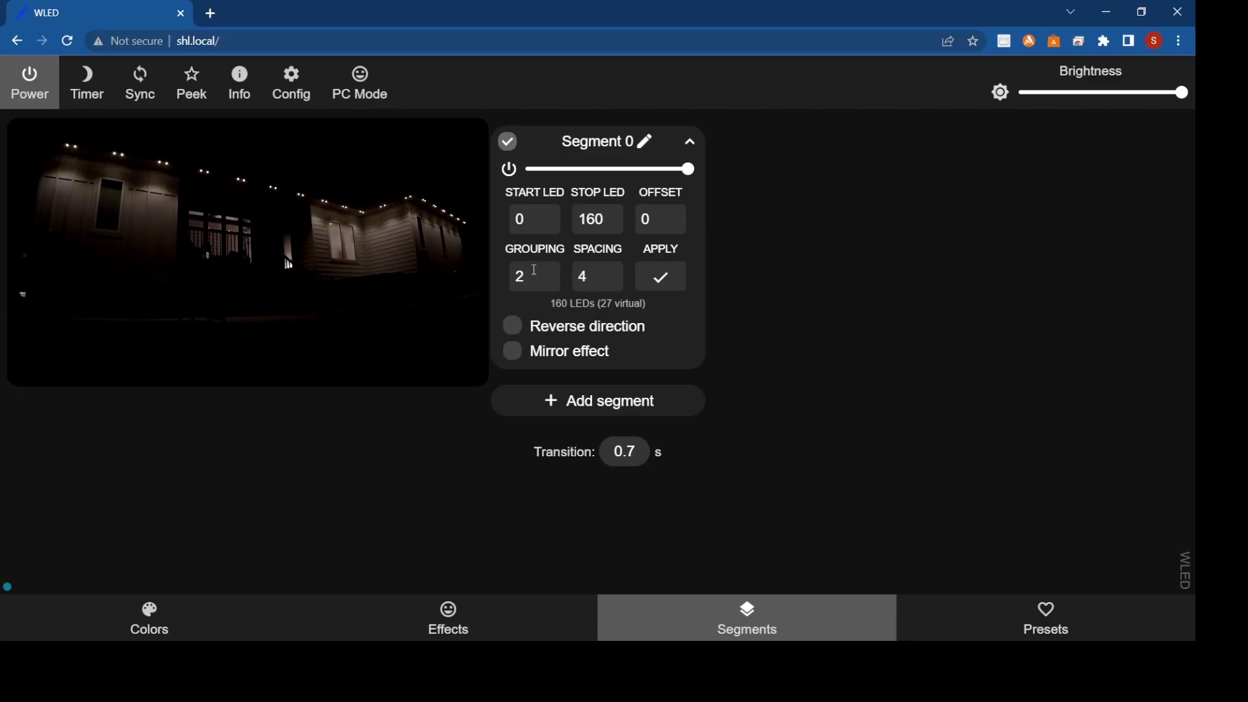
drag(542, 277, 513, 278)
text(4)
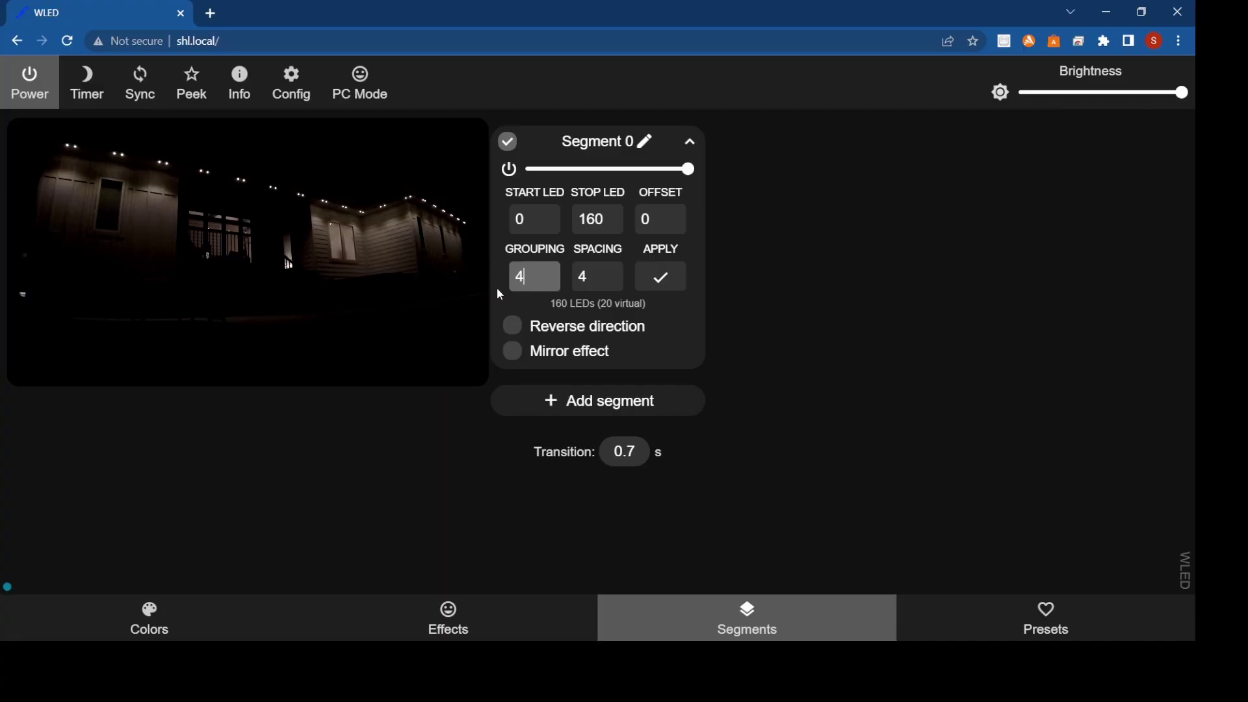
click(668, 281)
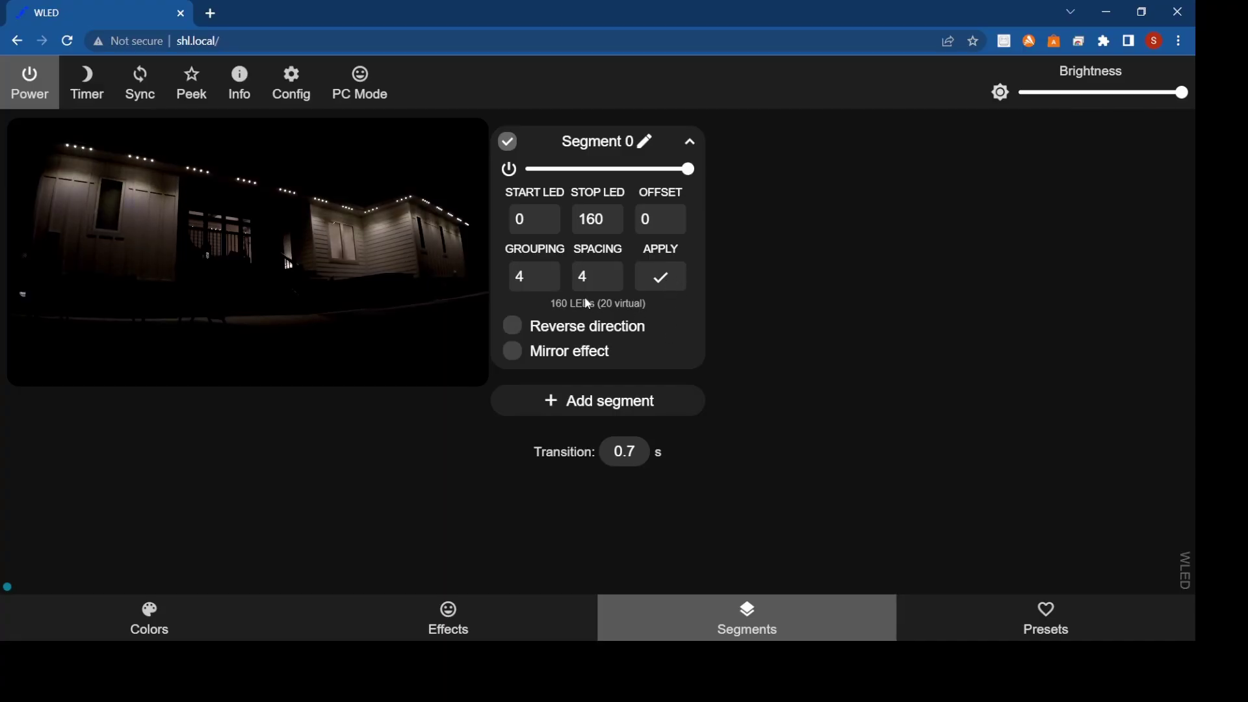
Return grouping and spacing both to 2 and apply.
drag(546, 277, 518, 277)
key(BackSpace)
text(2)
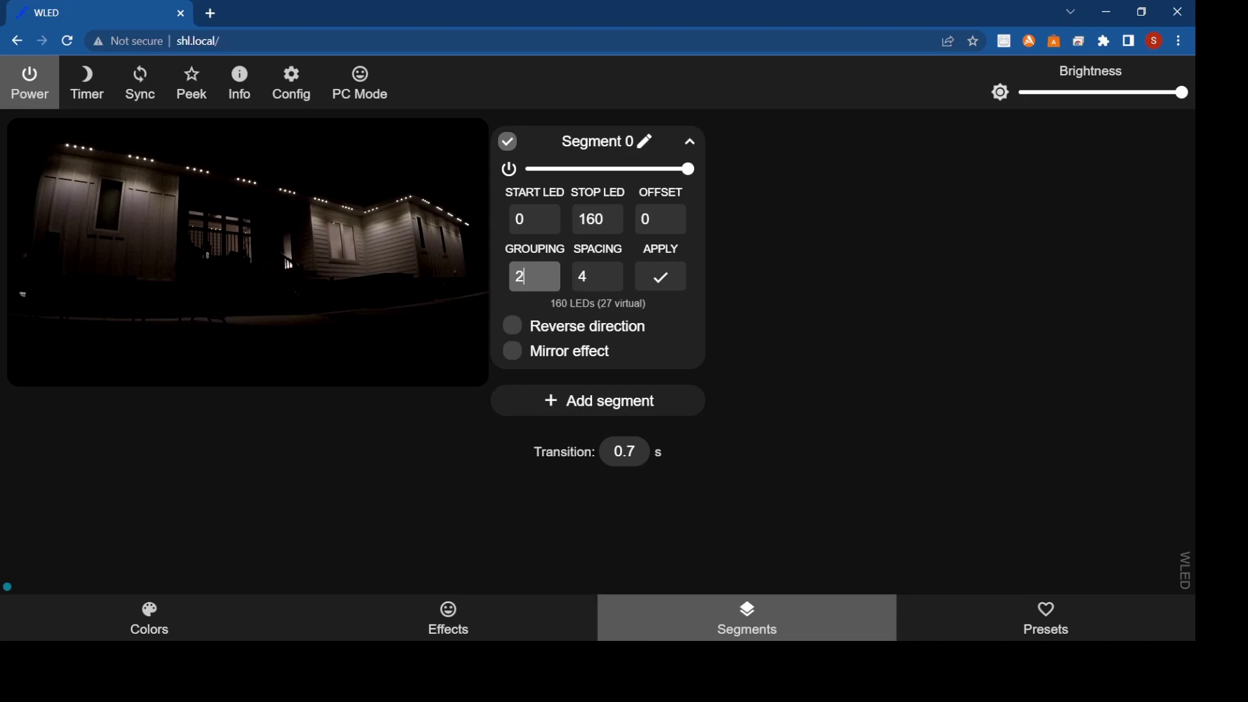
drag(614, 277, 582, 277)
key(BackSpace)
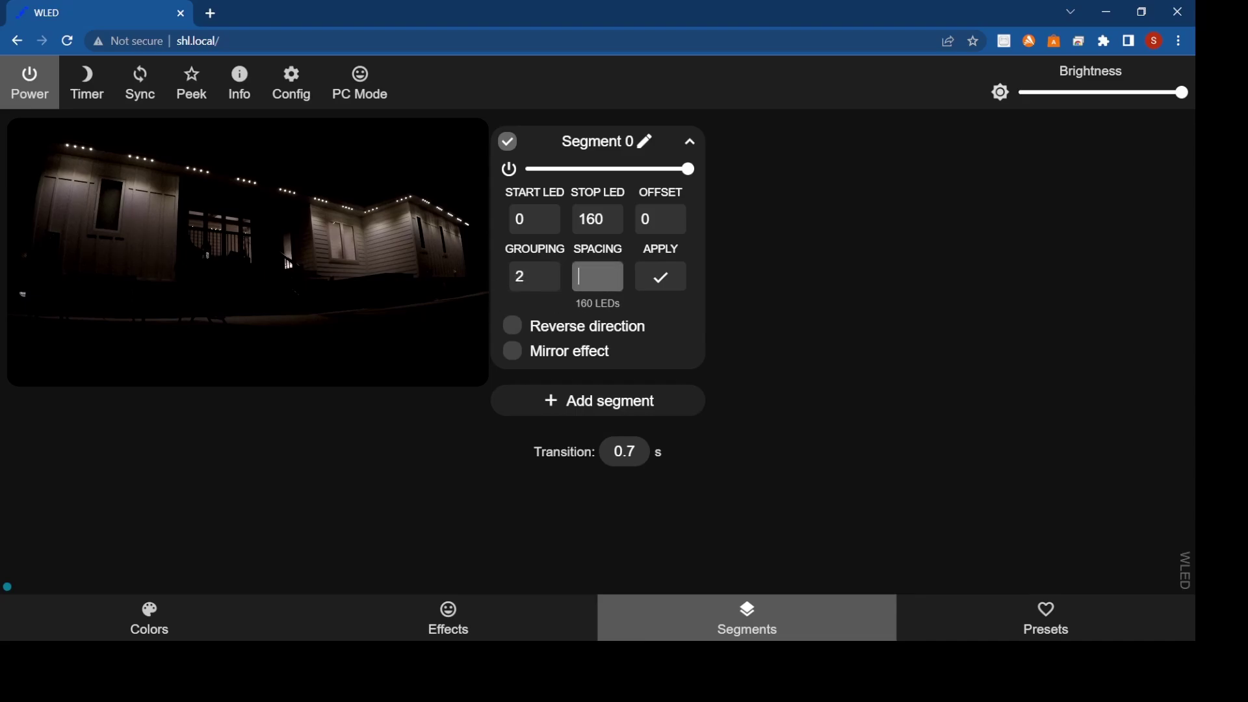
text(2)
click(677, 284)
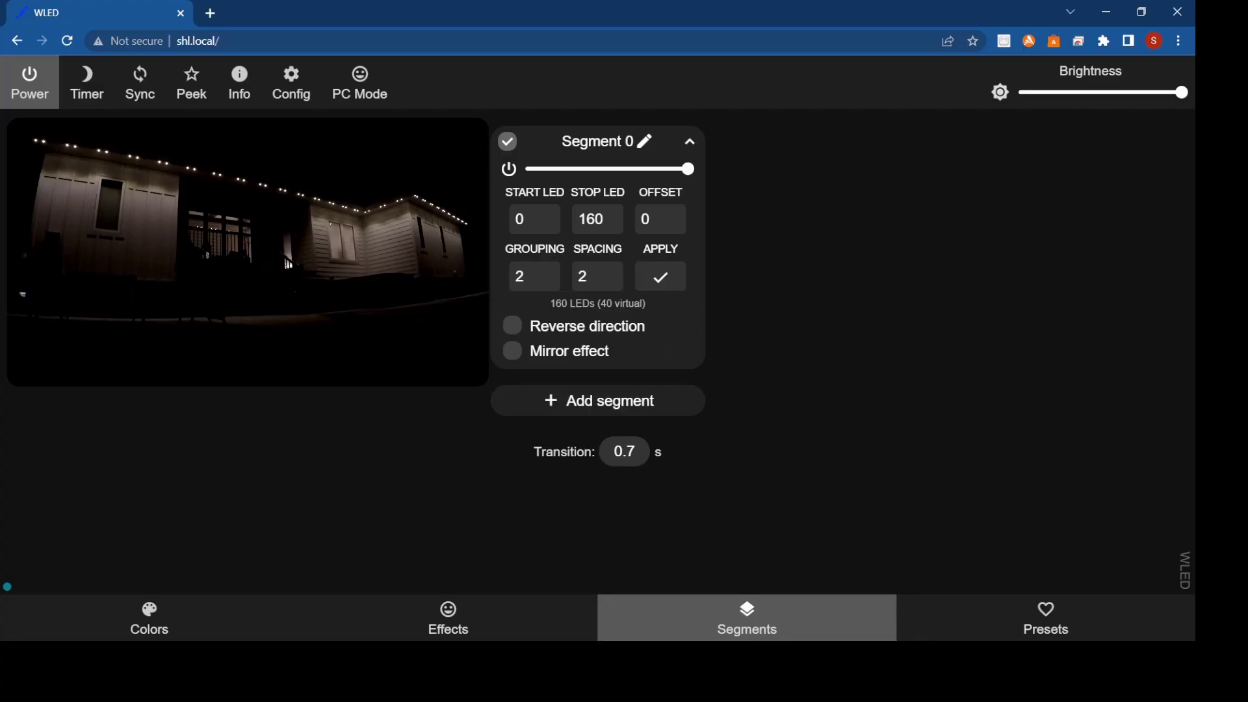
Save the current grouped white look as preset 'White Lights 2x2' (ID 1).
click(1063, 615)
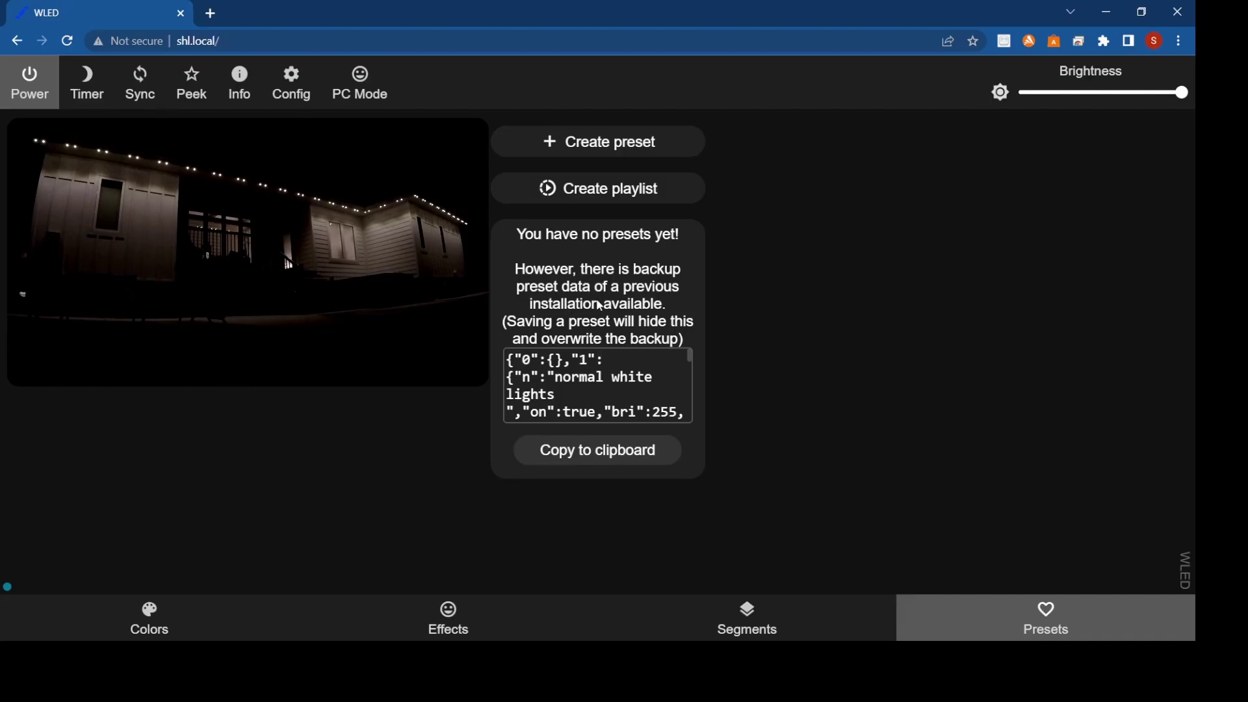
click(588, 191)
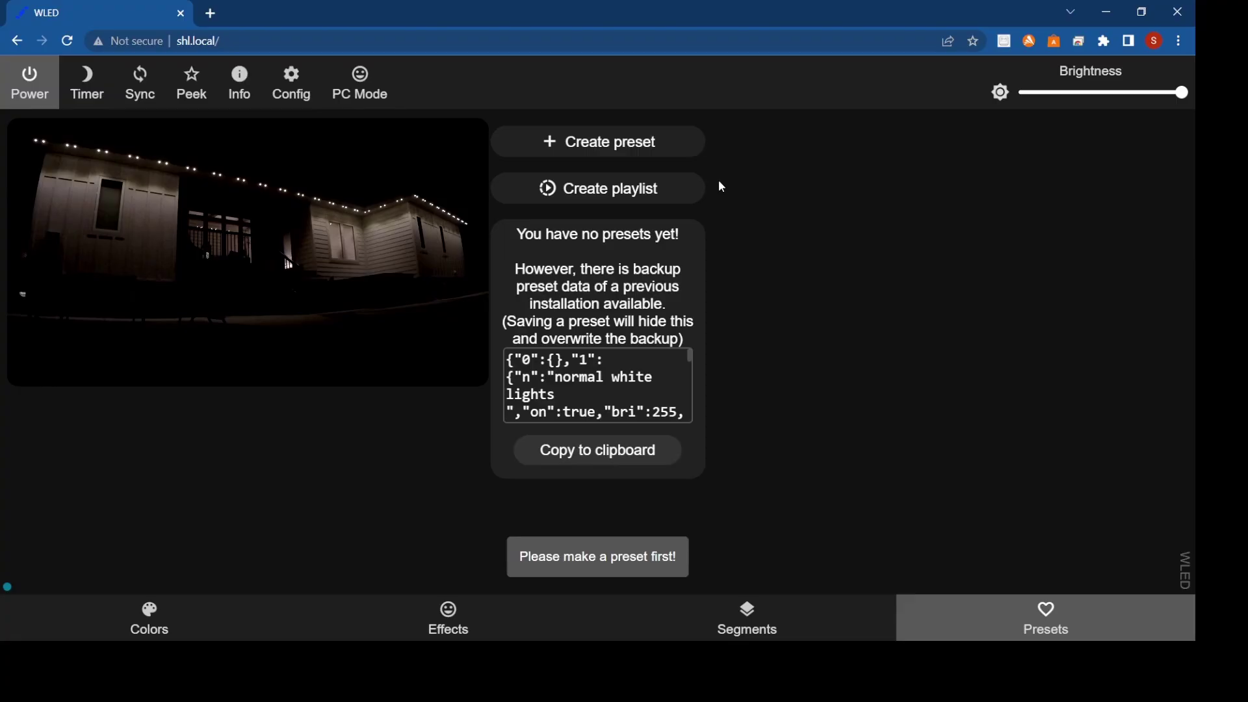
click(636, 143)
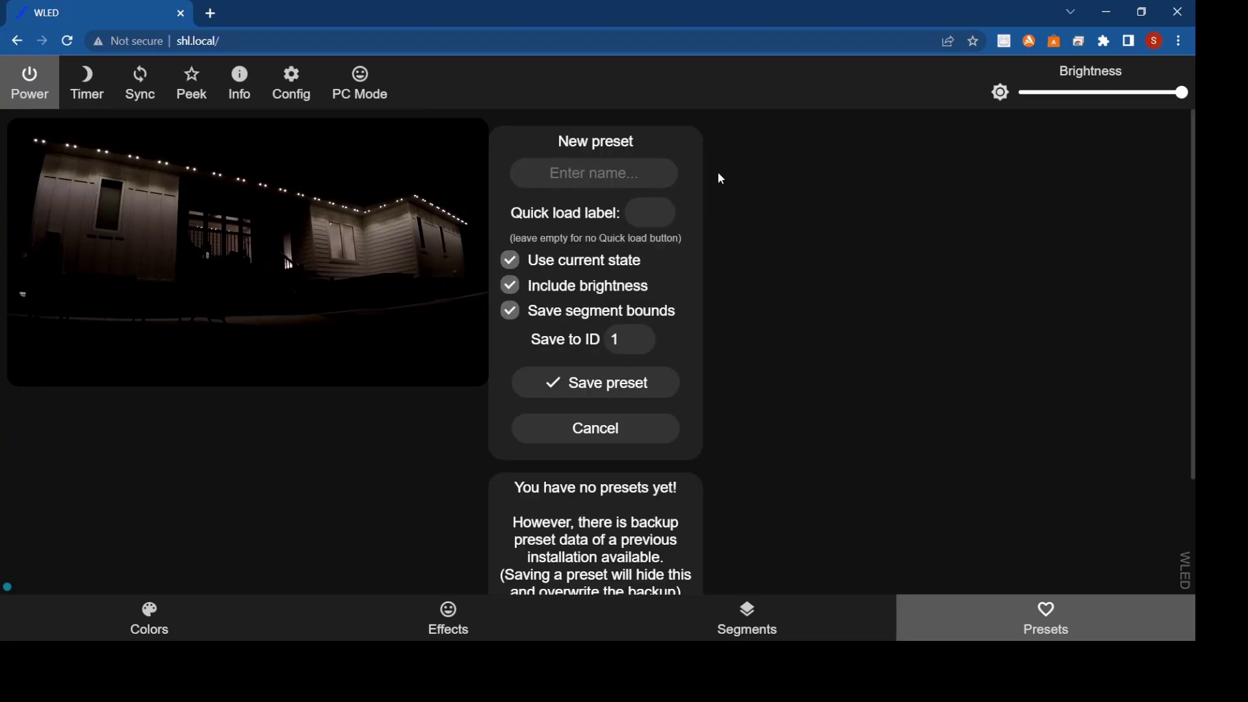
click(606, 182)
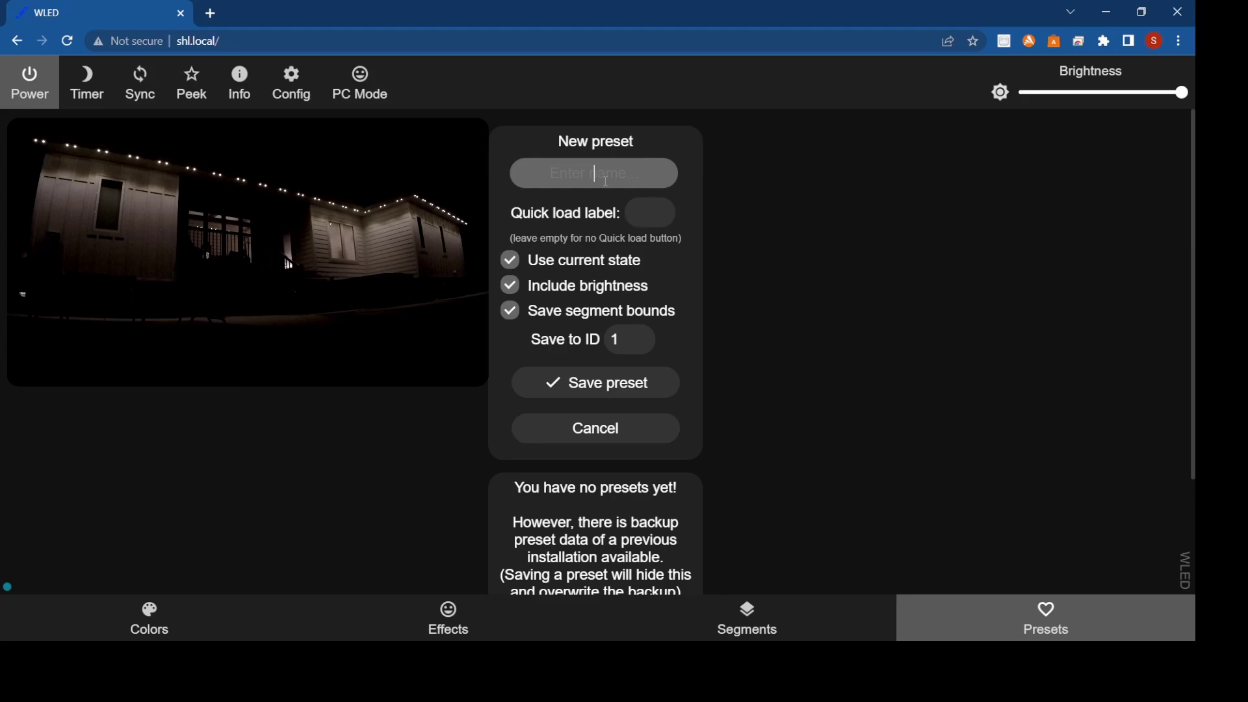
text(White Lights 2x2)
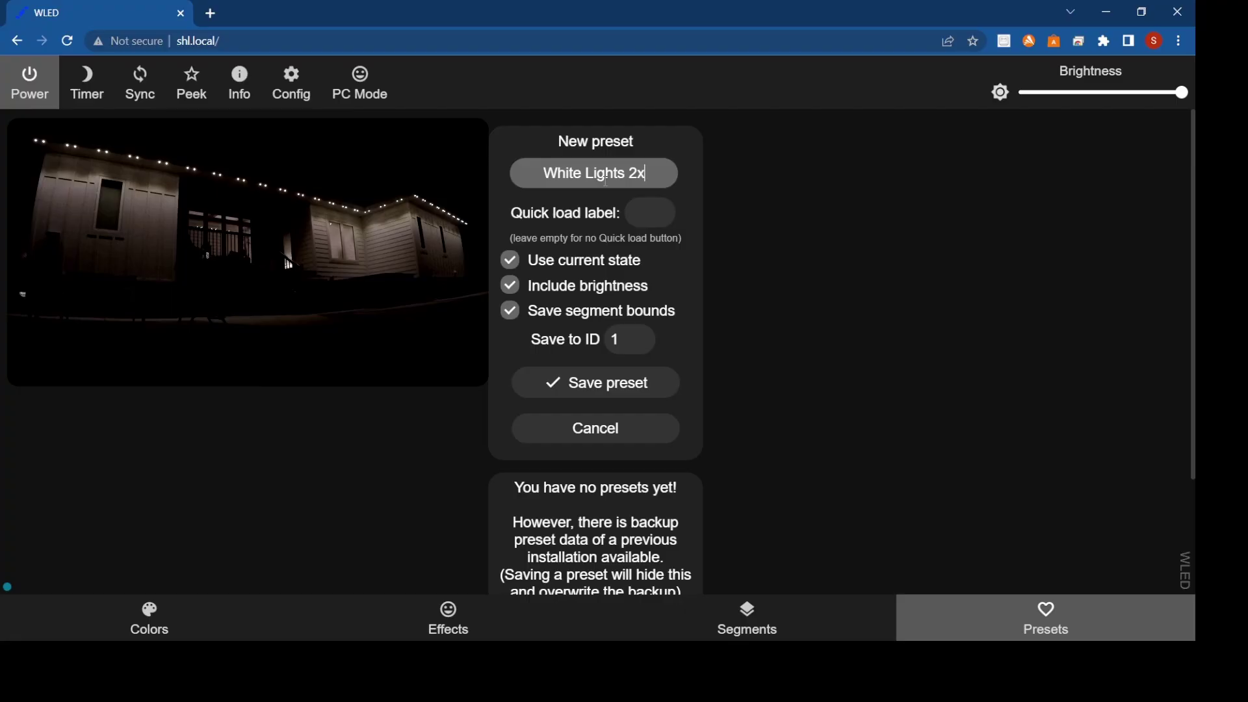
click(563, 380)
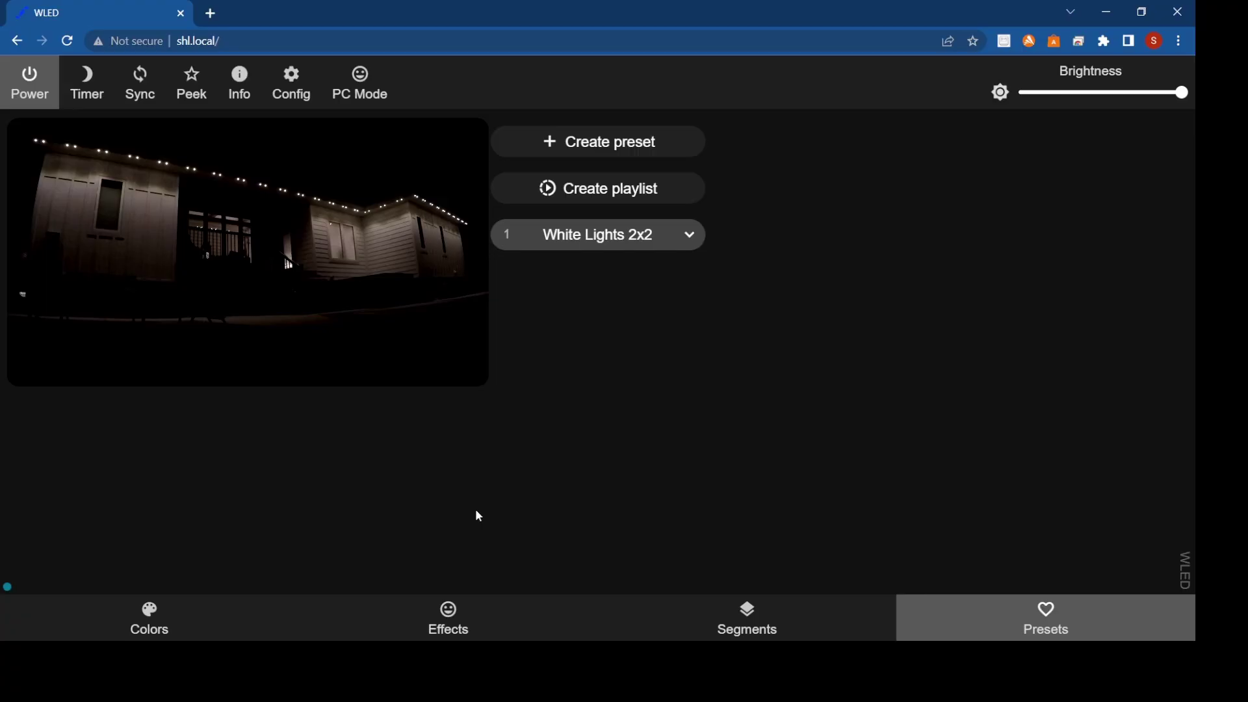
Preview the Android, Blink, Blends and Bpm effects, then go back to Solid.
click(461, 627)
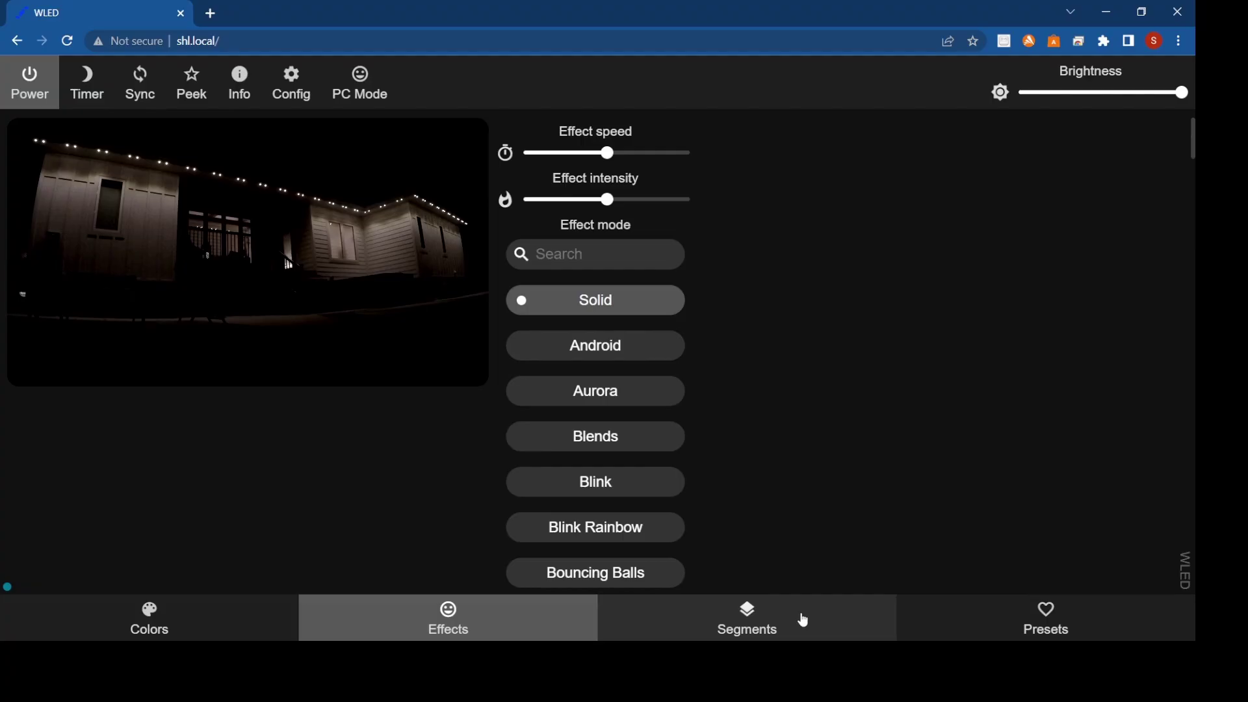
click(644, 347)
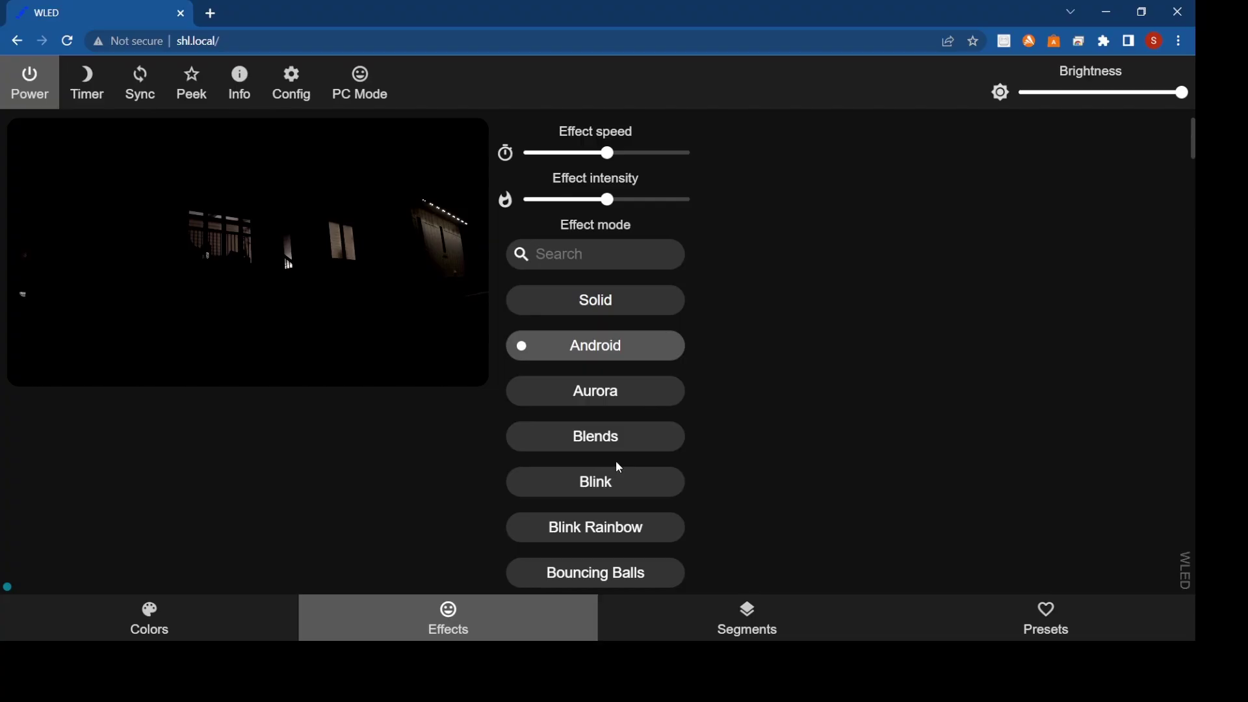
click(611, 485)
click(639, 433)
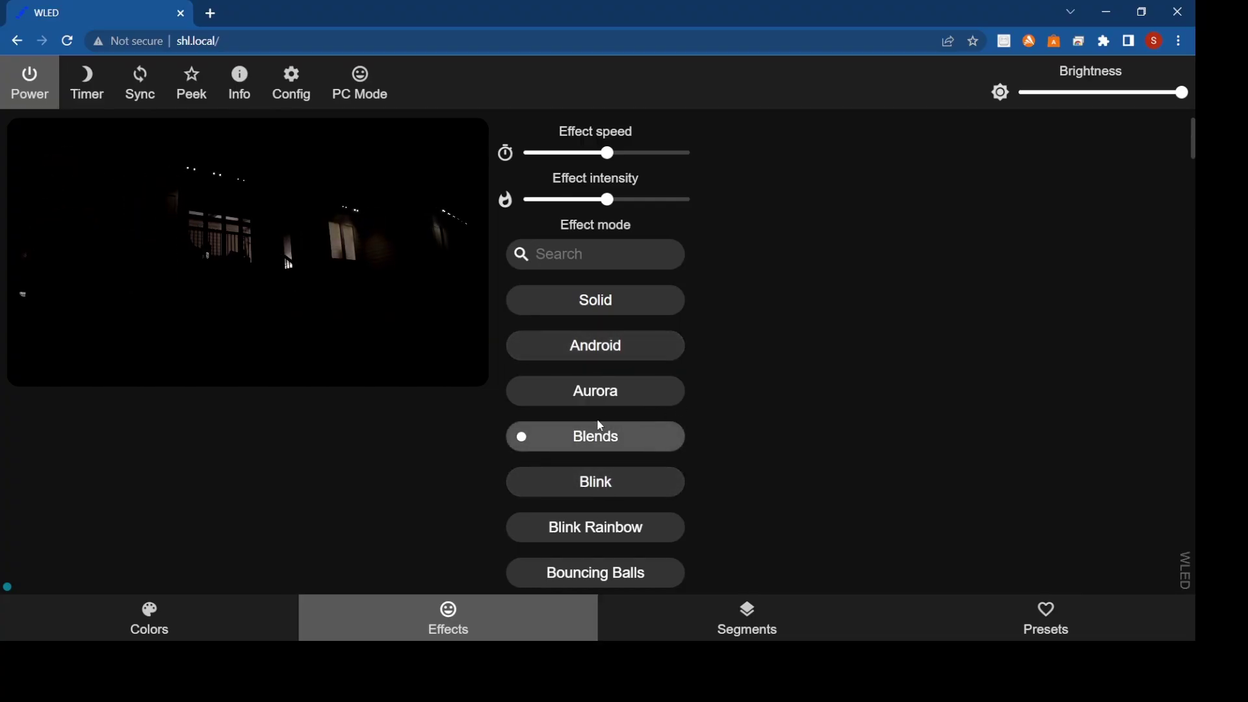
scroll(601, 430, down, 2)
click(611, 464)
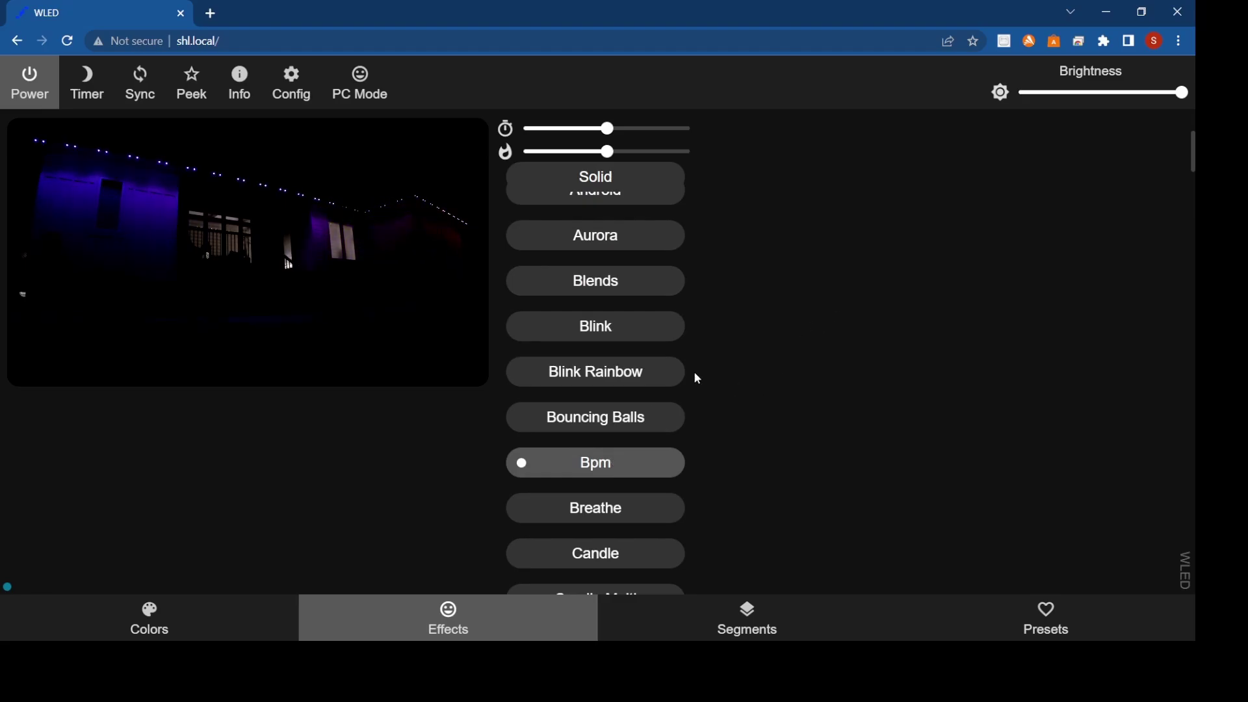
scroll(691, 368, up, 2)
click(600, 301)
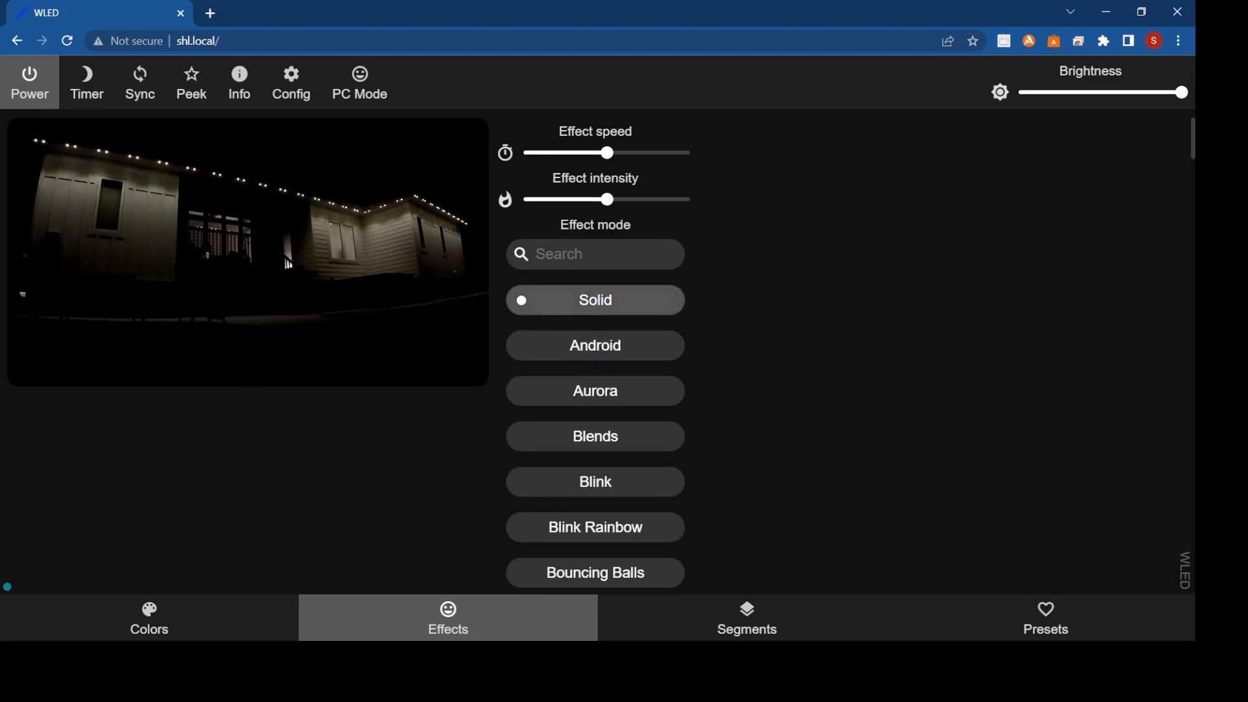
Set Segment 0 to grouping 1 and spacing 0 so all 160 LEDs light.
click(764, 622)
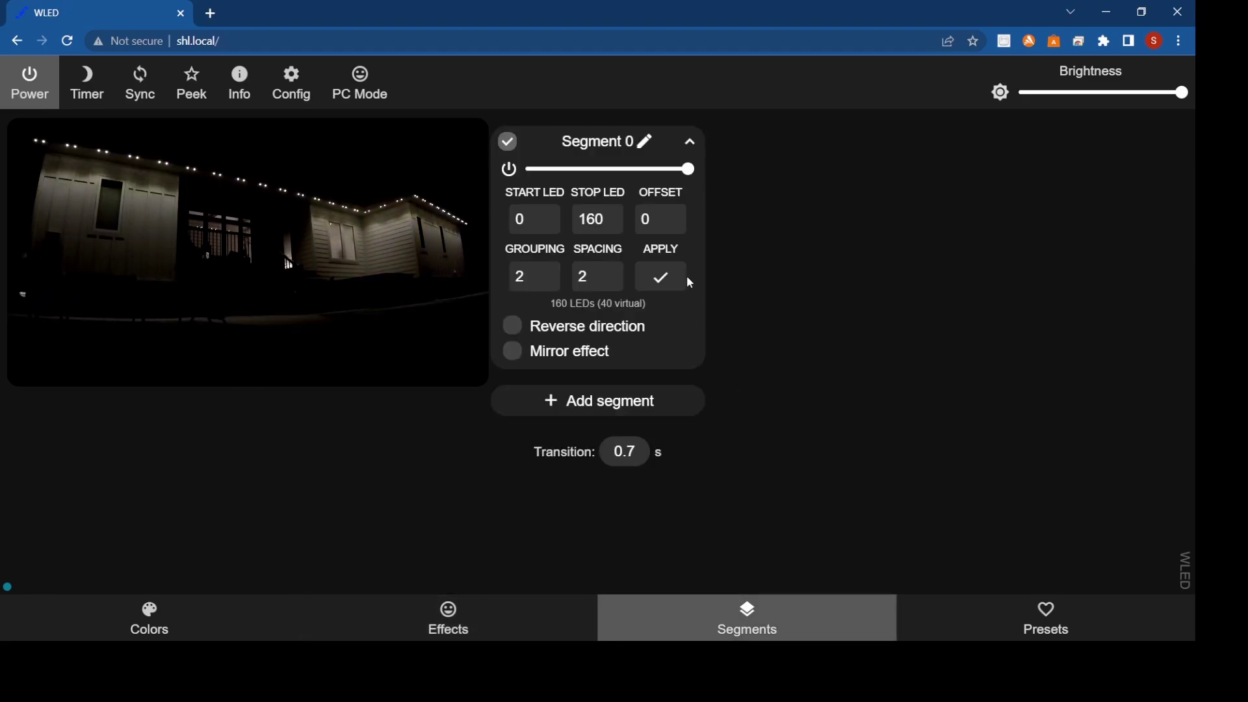
click(593, 276)
key(BackSpace)
click(539, 280)
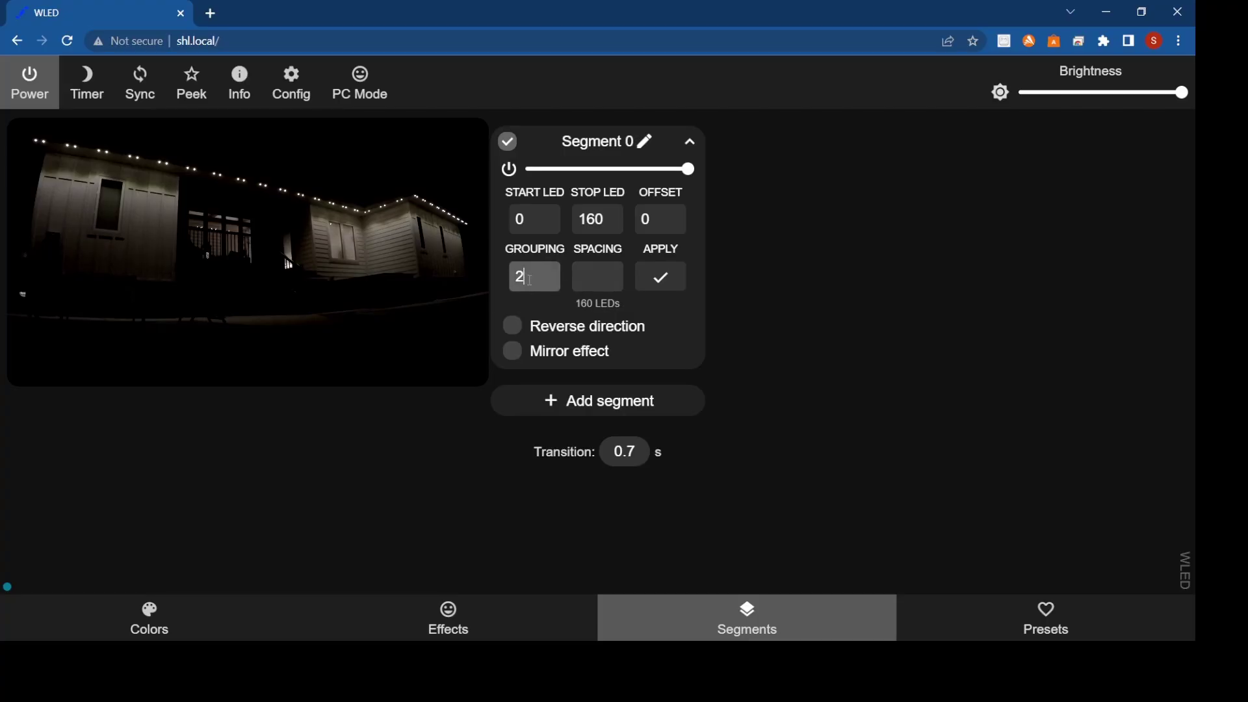
key(BackSpace)
text(1)
click(661, 278)
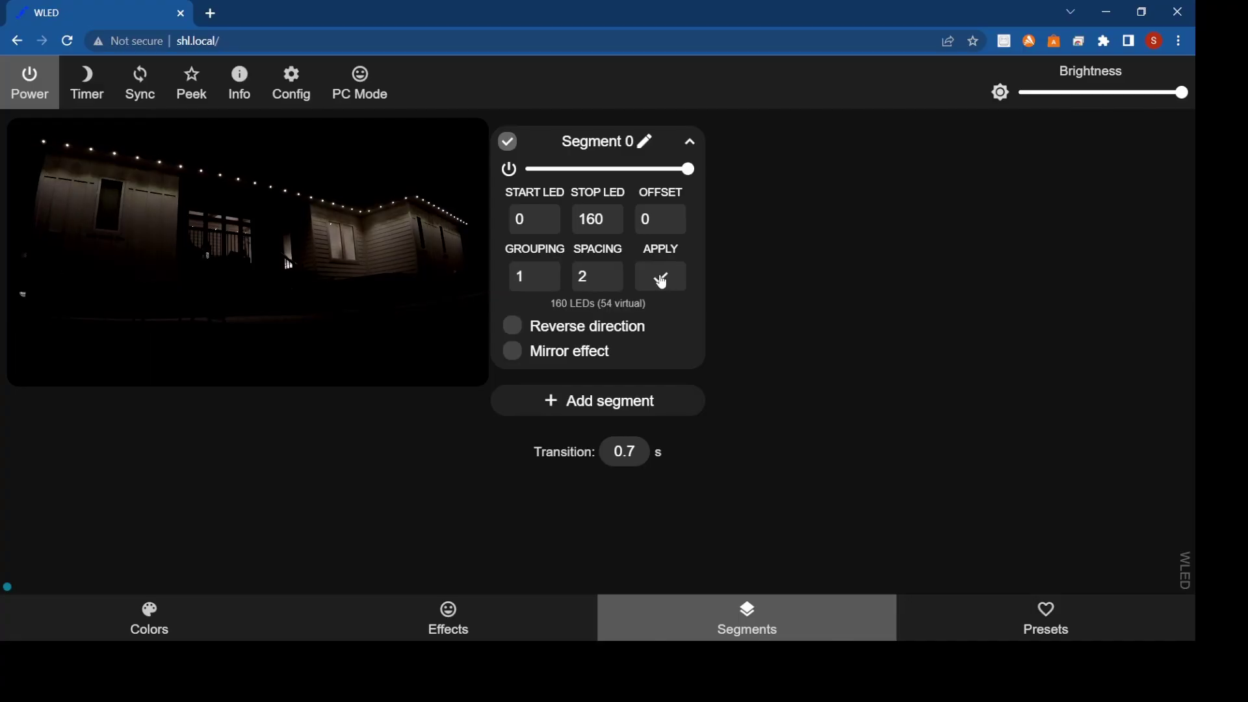
drag(617, 279, 575, 291)
text(0)
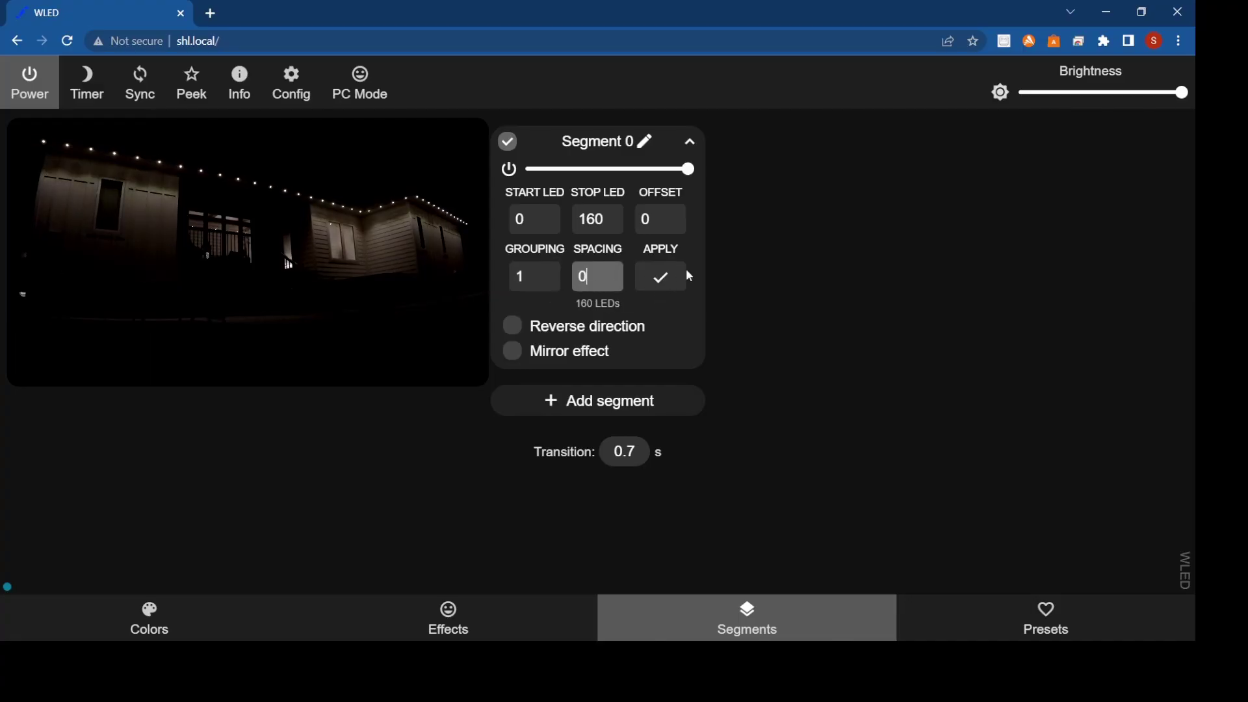
click(662, 286)
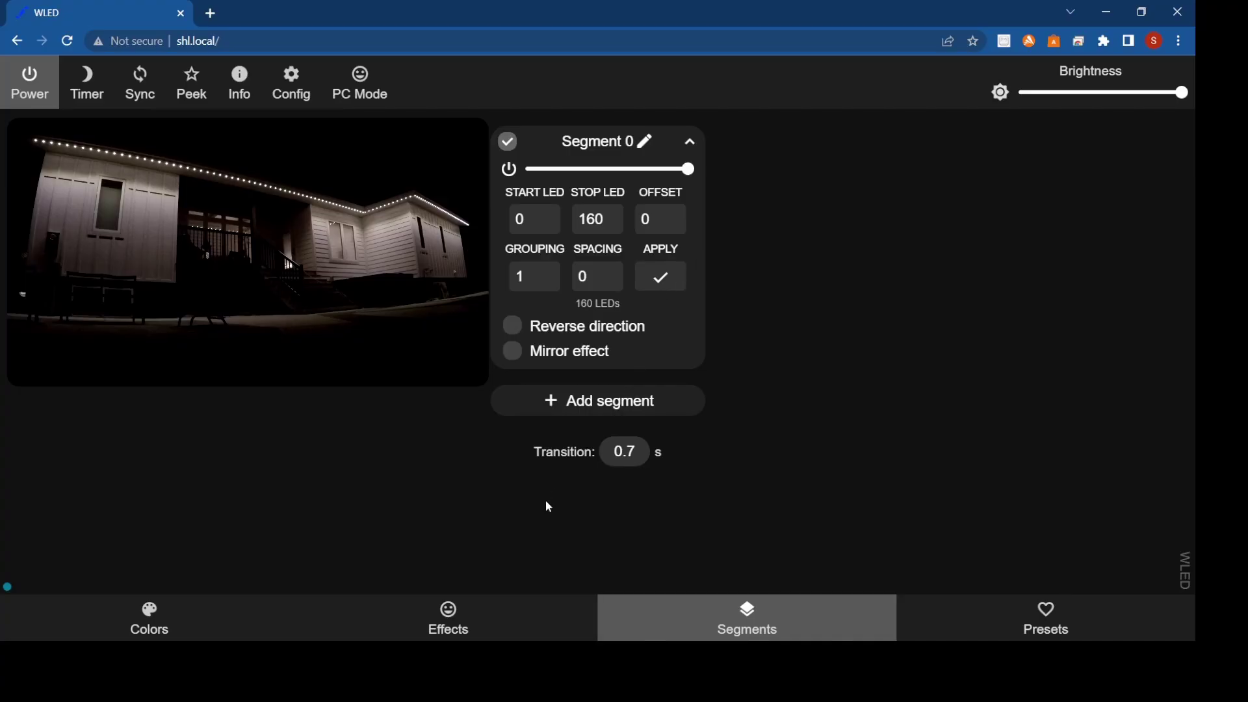
Save the solid white look as preset 'White Lights Solid' (ID 2).
click(446, 625)
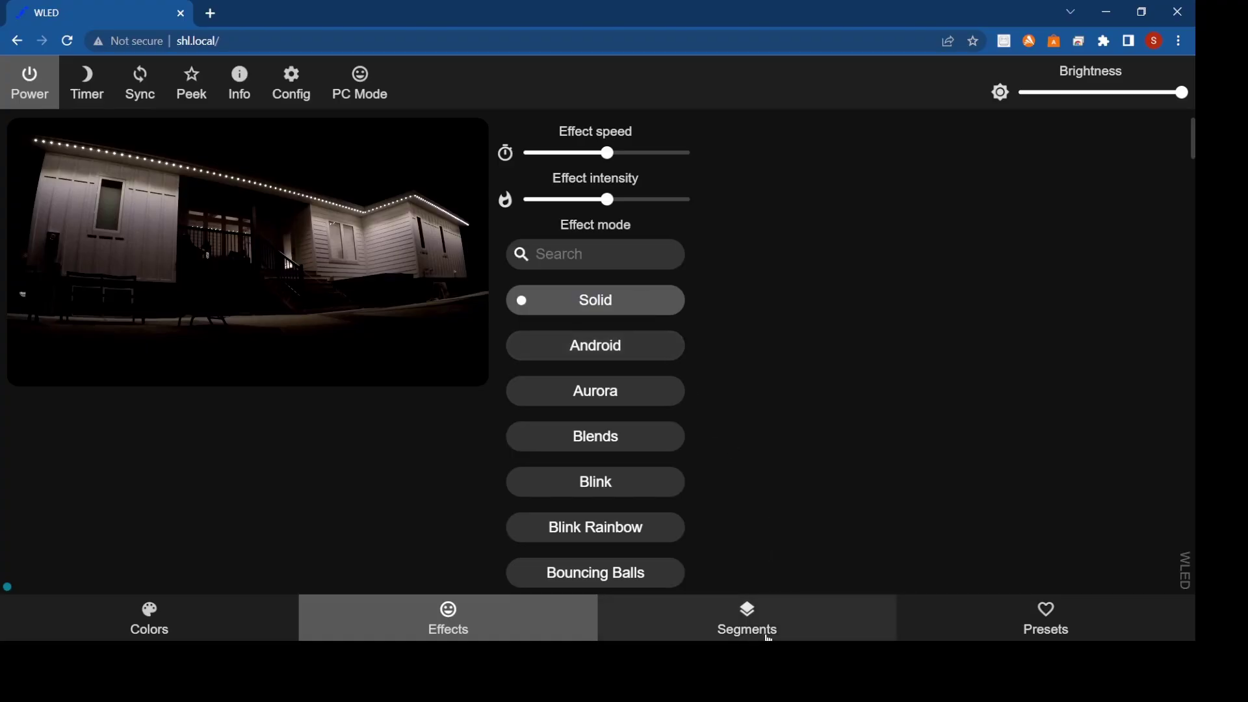
click(1053, 621)
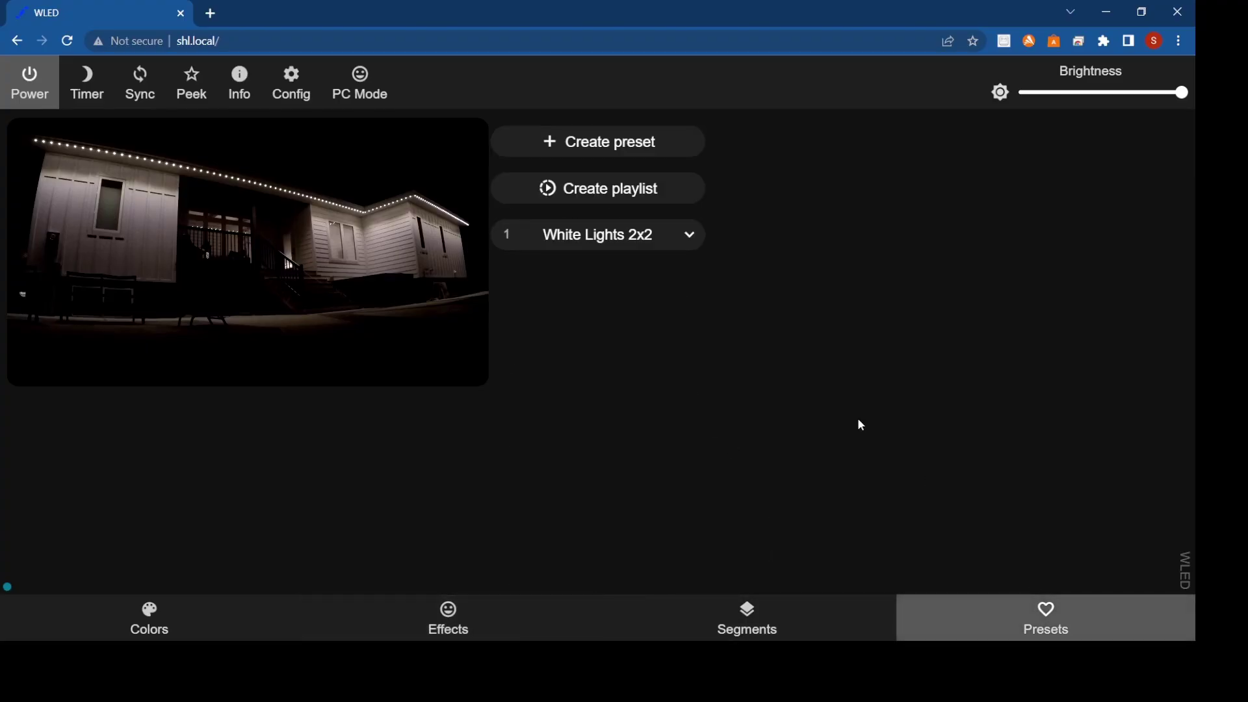
click(617, 161)
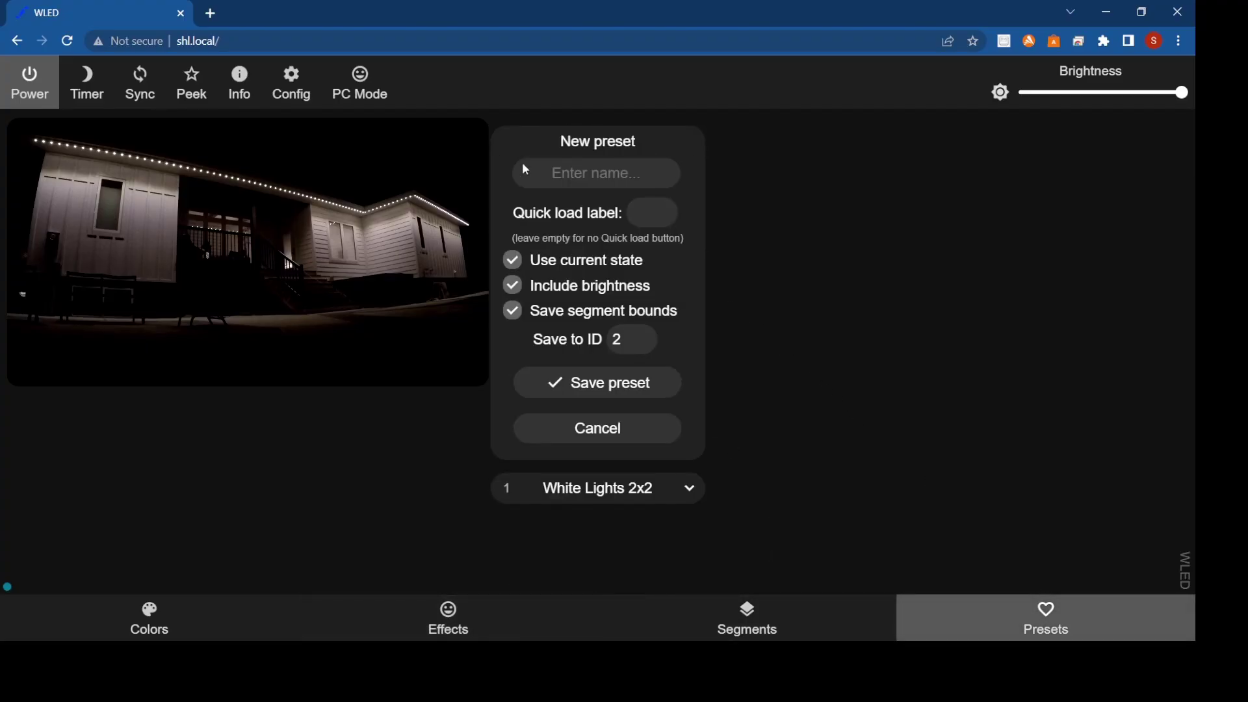
click(575, 171)
text(Whit)
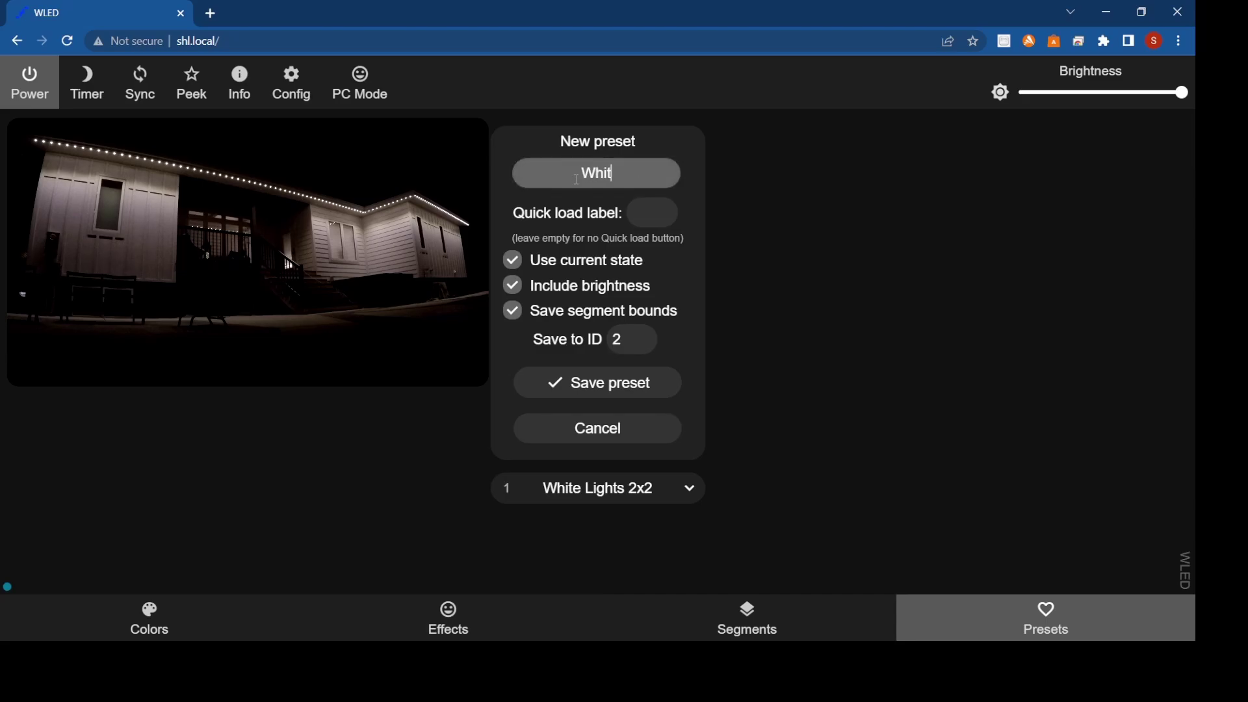
text(e Lights Solid)
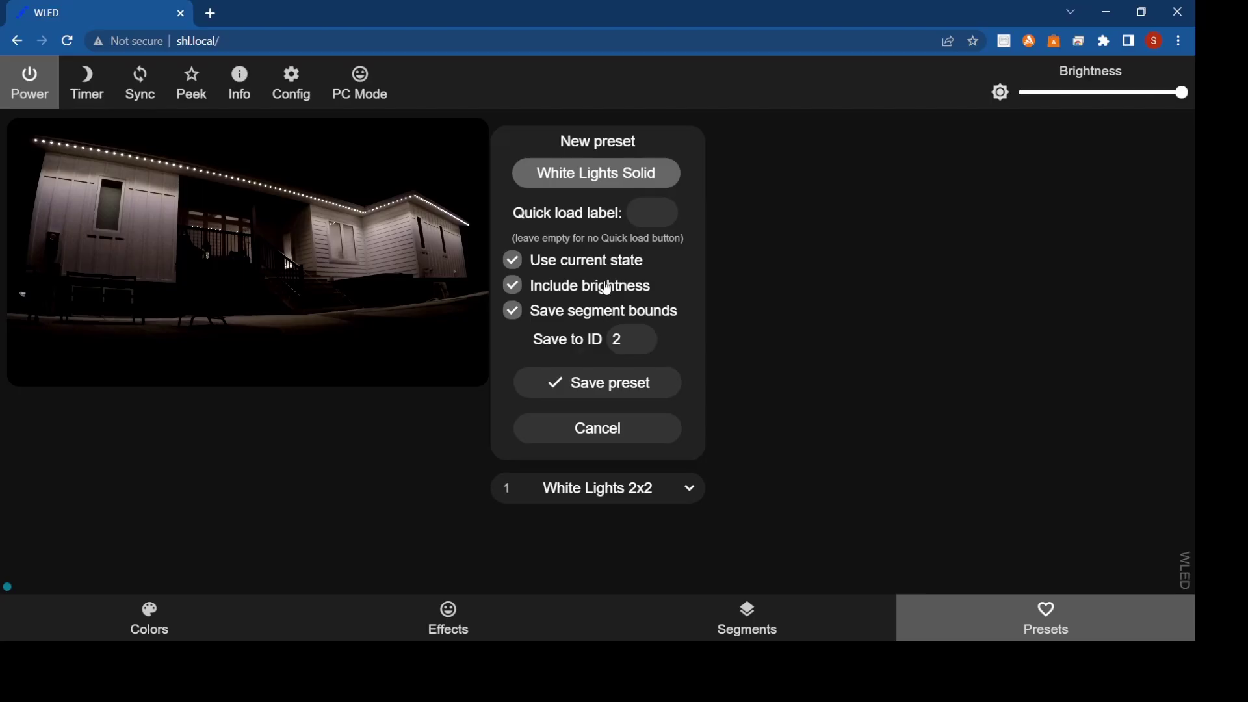
click(604, 386)
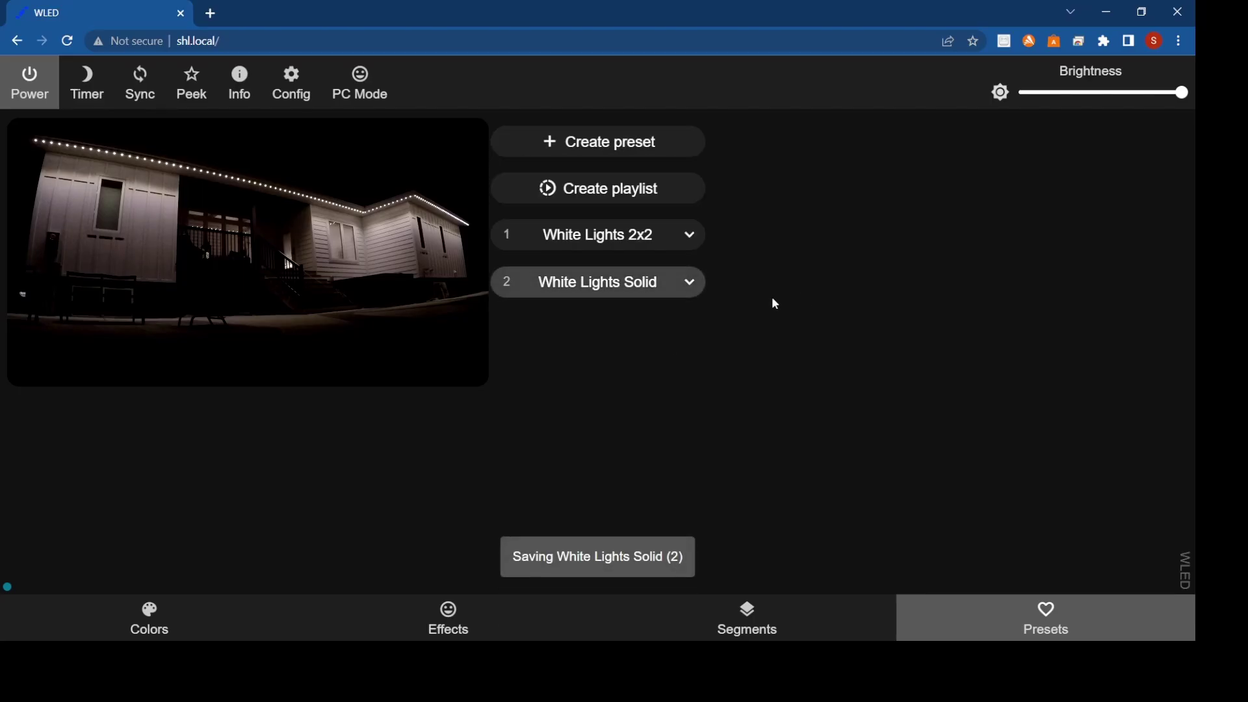
Load White Lights 2x2 and White Lights Solid to compare, then return to effects.
click(624, 240)
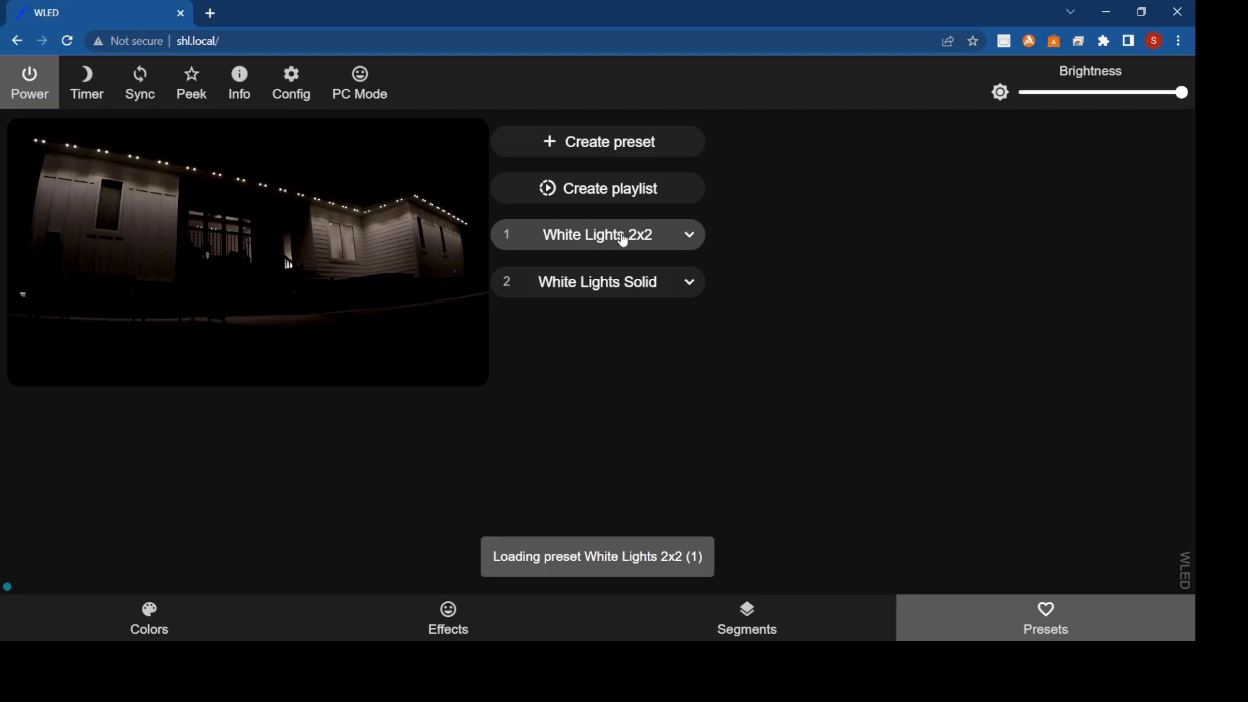
click(615, 298)
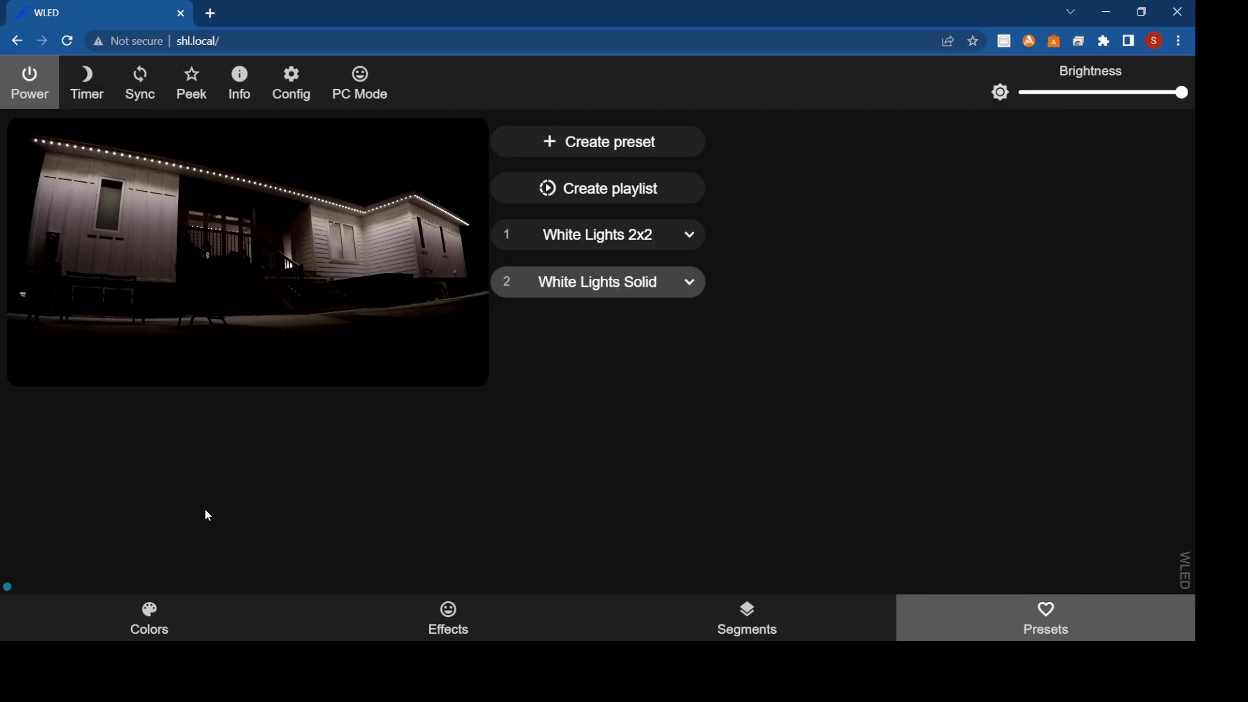
click(373, 606)
scroll(653, 442, down, 5)
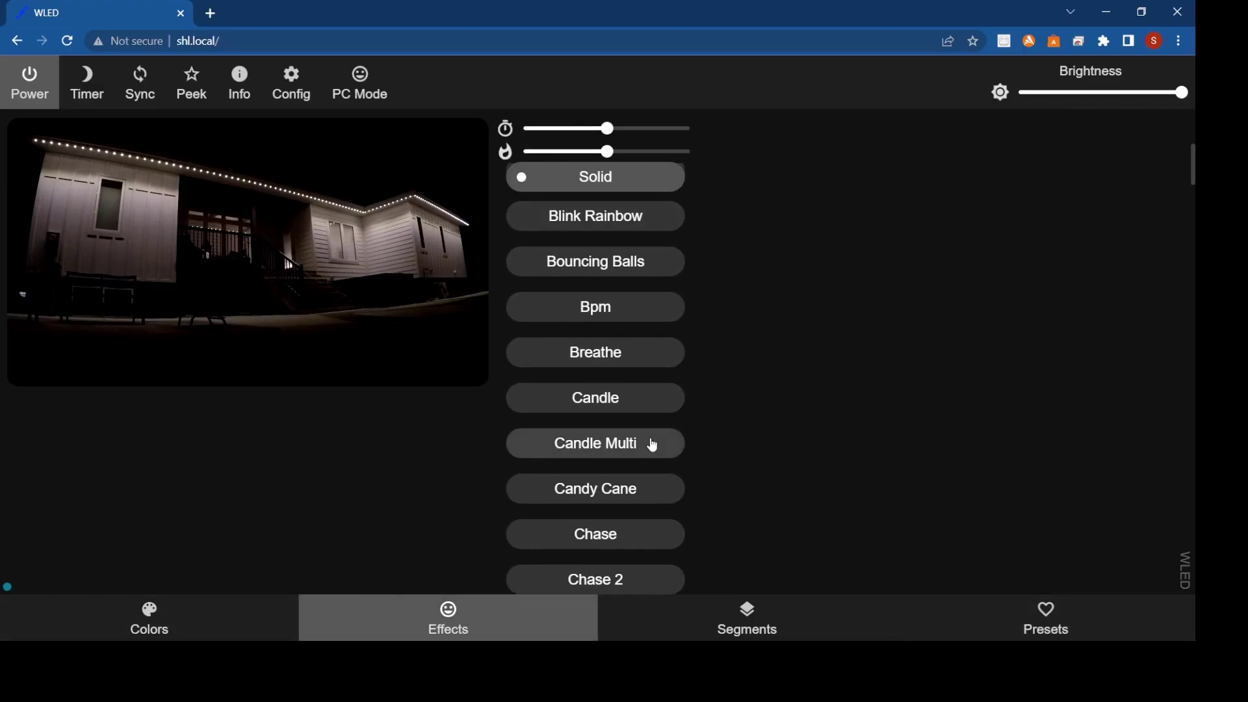
Apply the Chase 2 effect from further down the effects list, then show colours.
scroll(654, 446, down, 4)
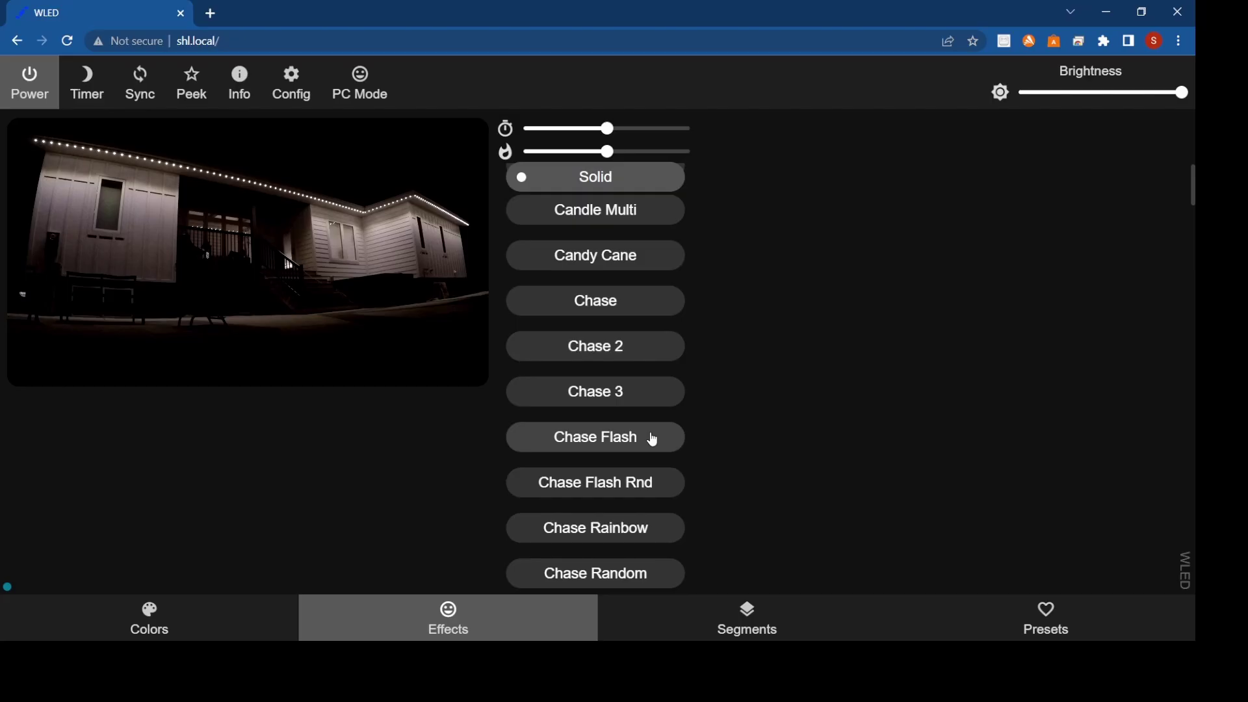
scroll(653, 441, down, 5)
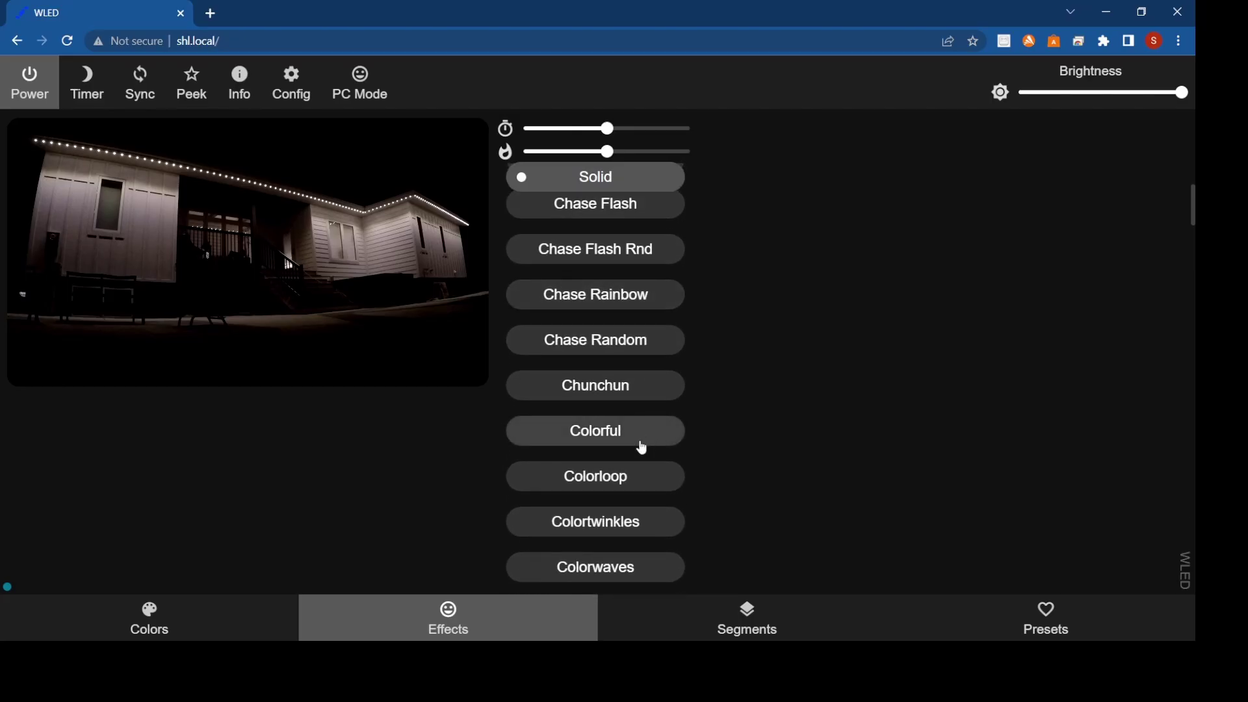
scroll(642, 448, down, 3)
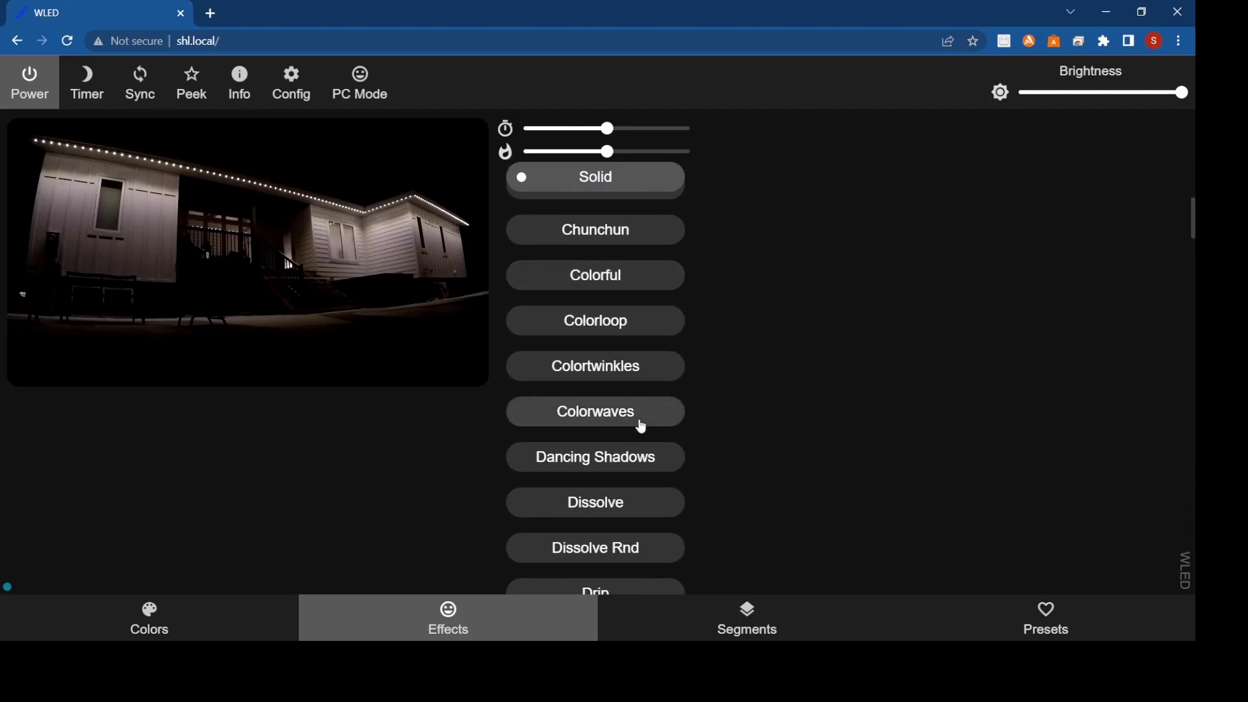
scroll(640, 429, down, 1)
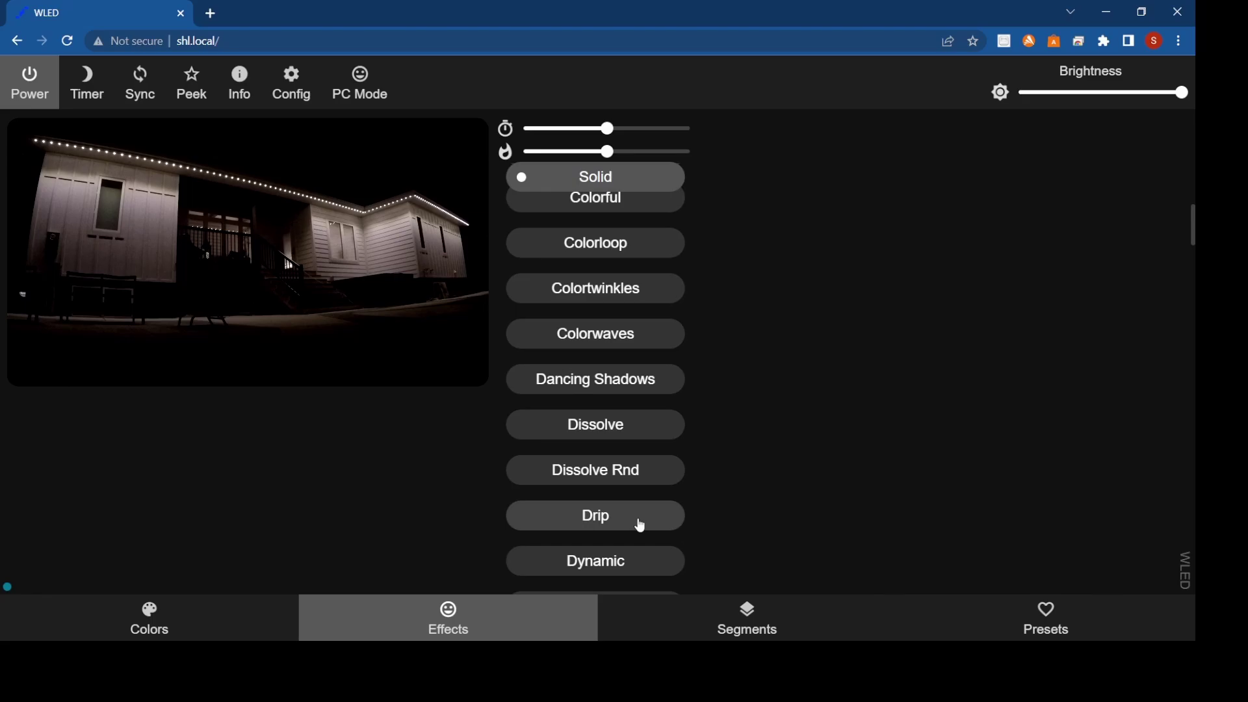
scroll(634, 528, down, 3)
scroll(615, 494, down, 1)
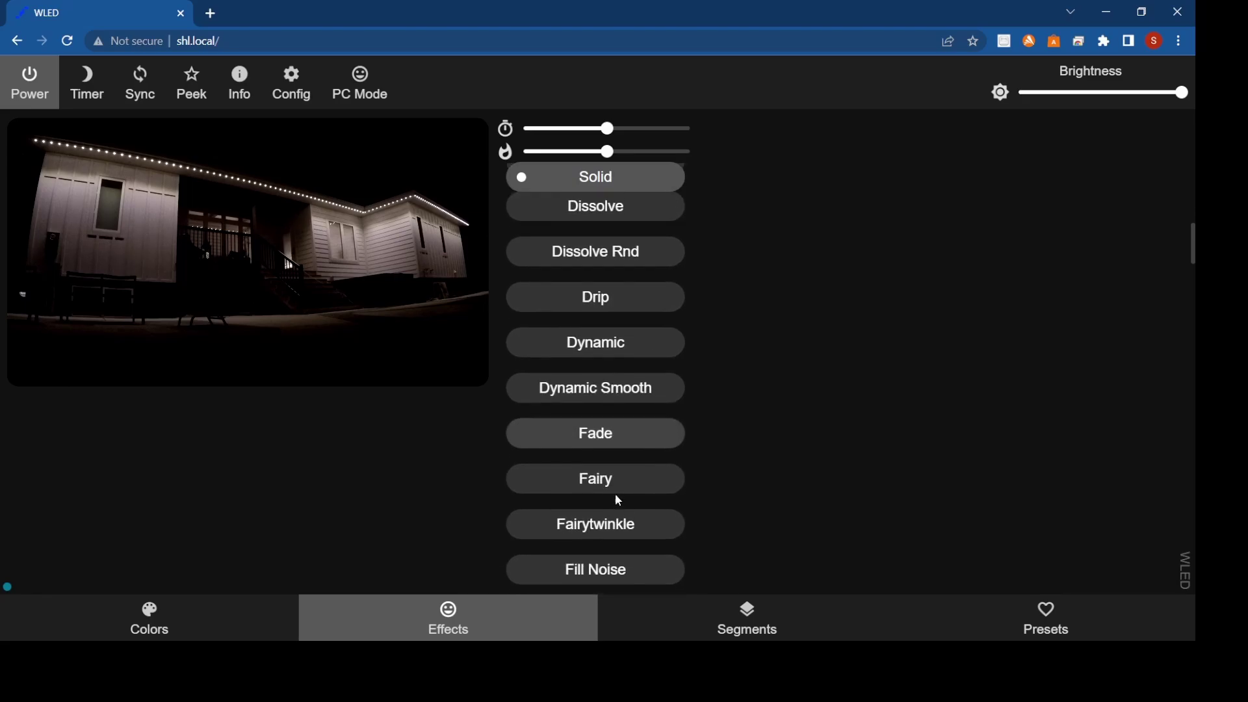
scroll(619, 506, up, 11)
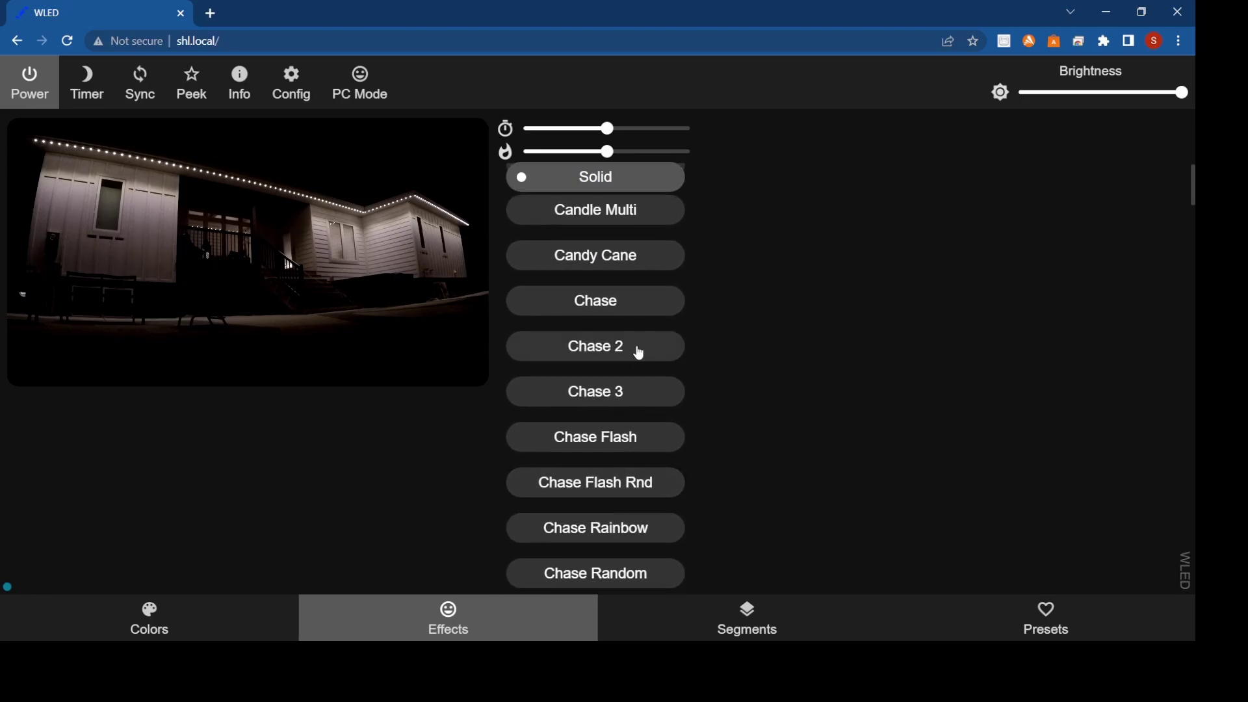
click(640, 353)
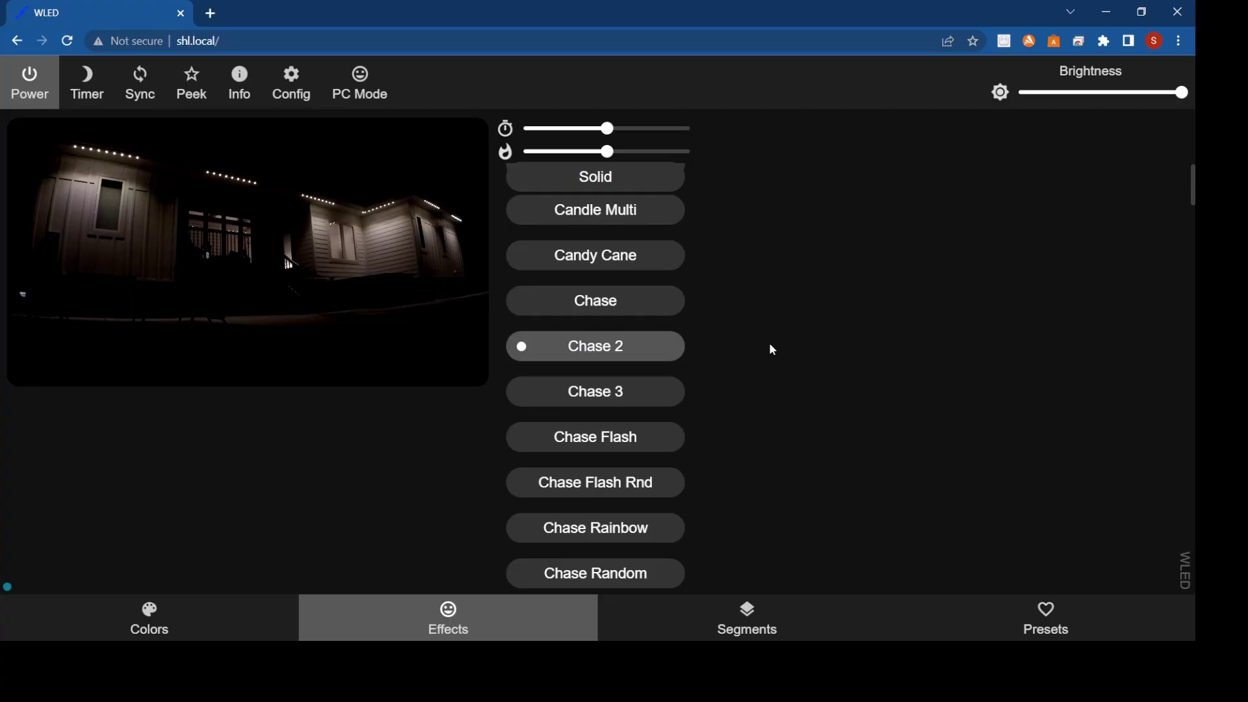
click(145, 626)
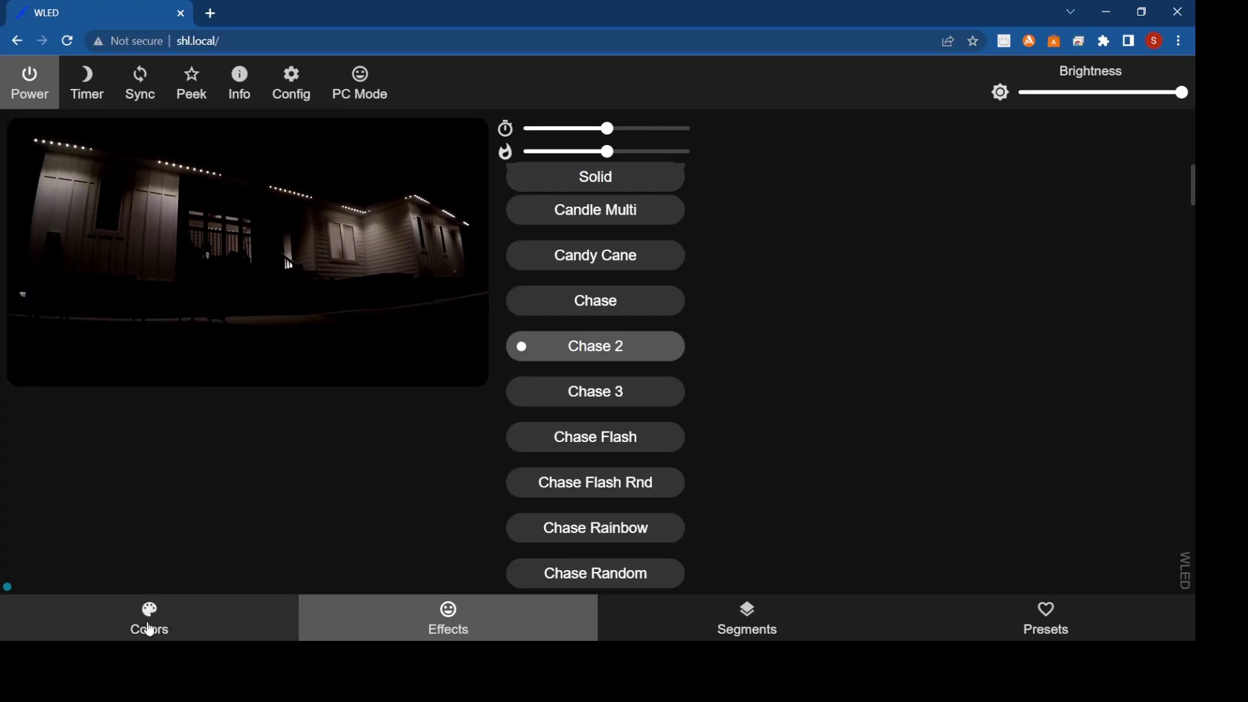
Set colour 1 to green, pick the Colors 1&2 palette, and set colour 2 to blue.
click(673, 274)
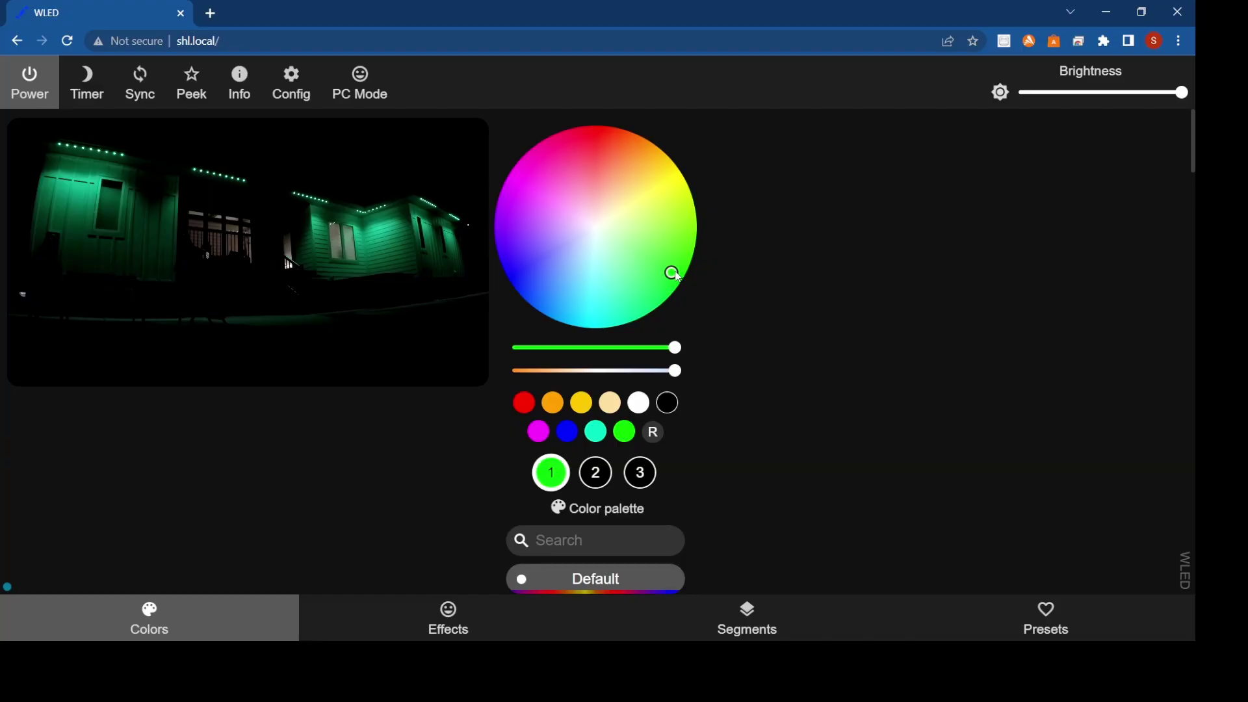
scroll(844, 440, down, 4)
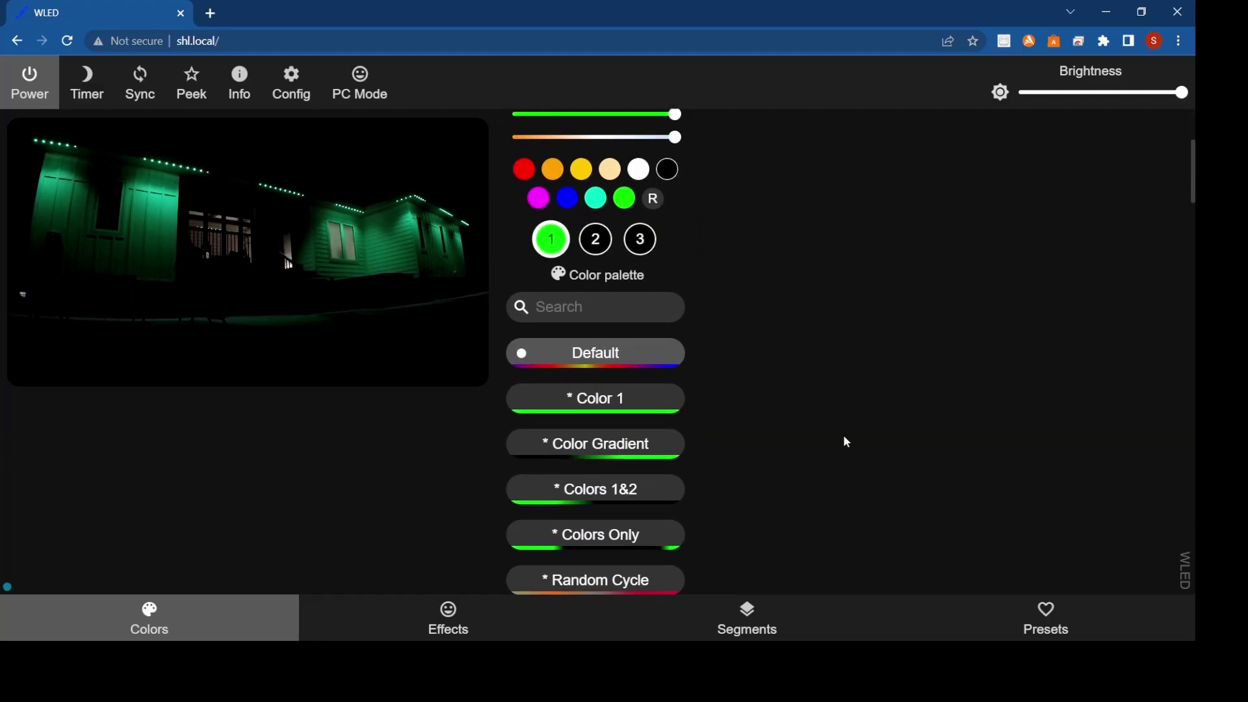
scroll(778, 409, down, 3)
scroll(777, 416, up, 5)
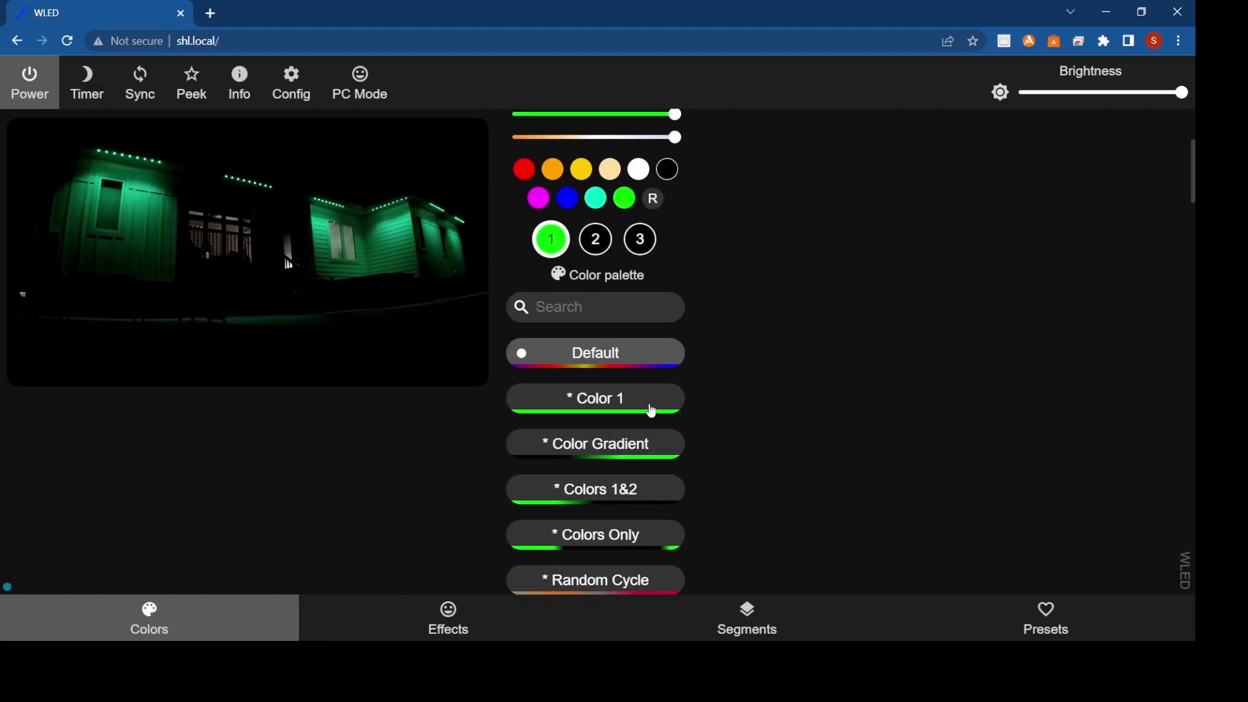
scroll(604, 485, down, 3)
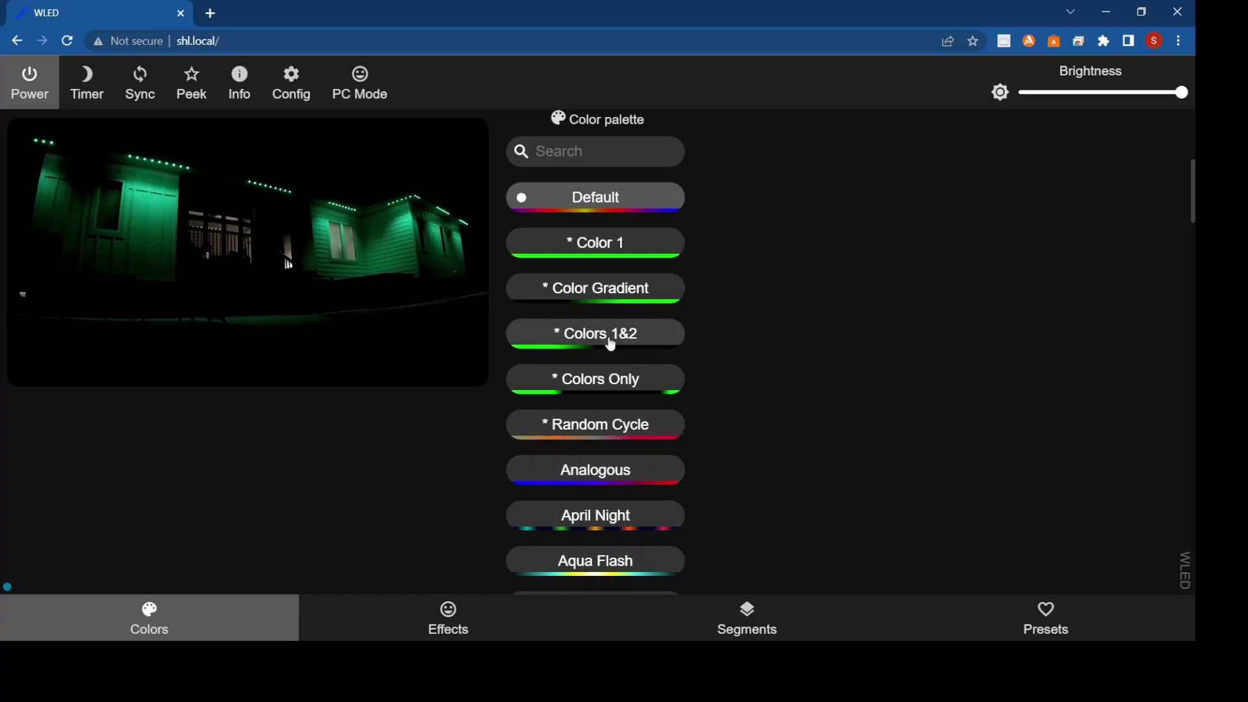
click(573, 339)
scroll(817, 337, up, 4)
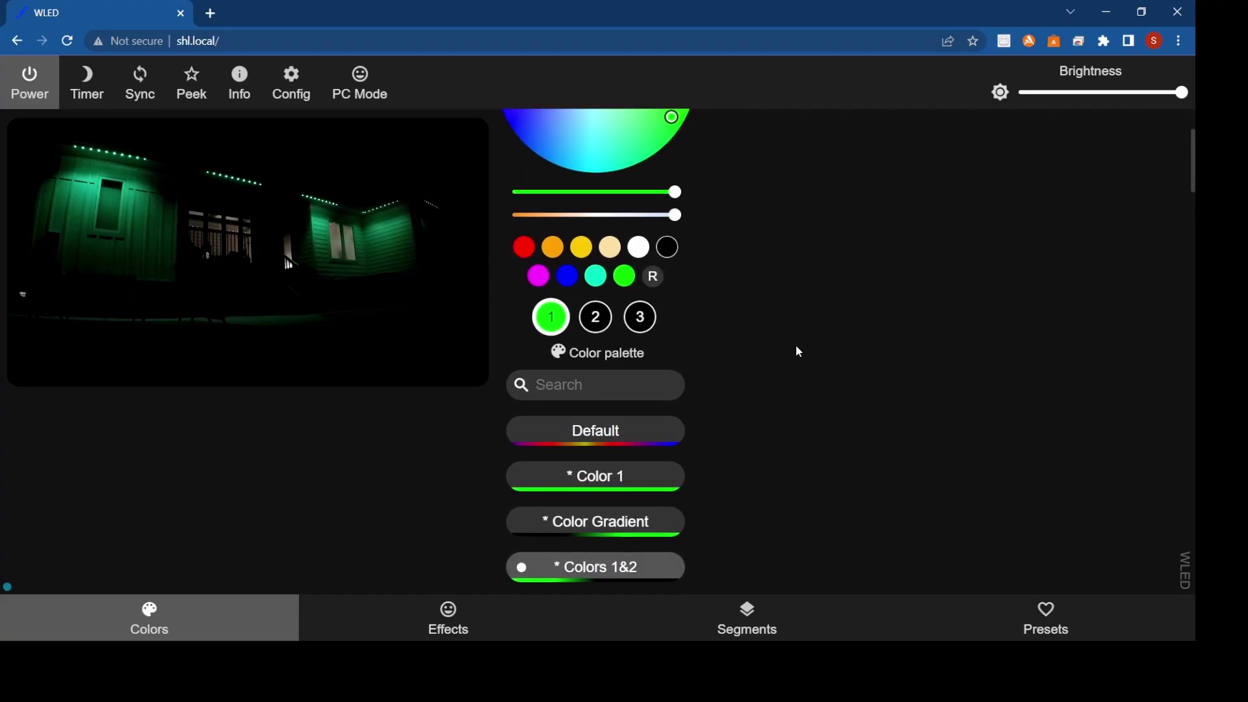
click(603, 487)
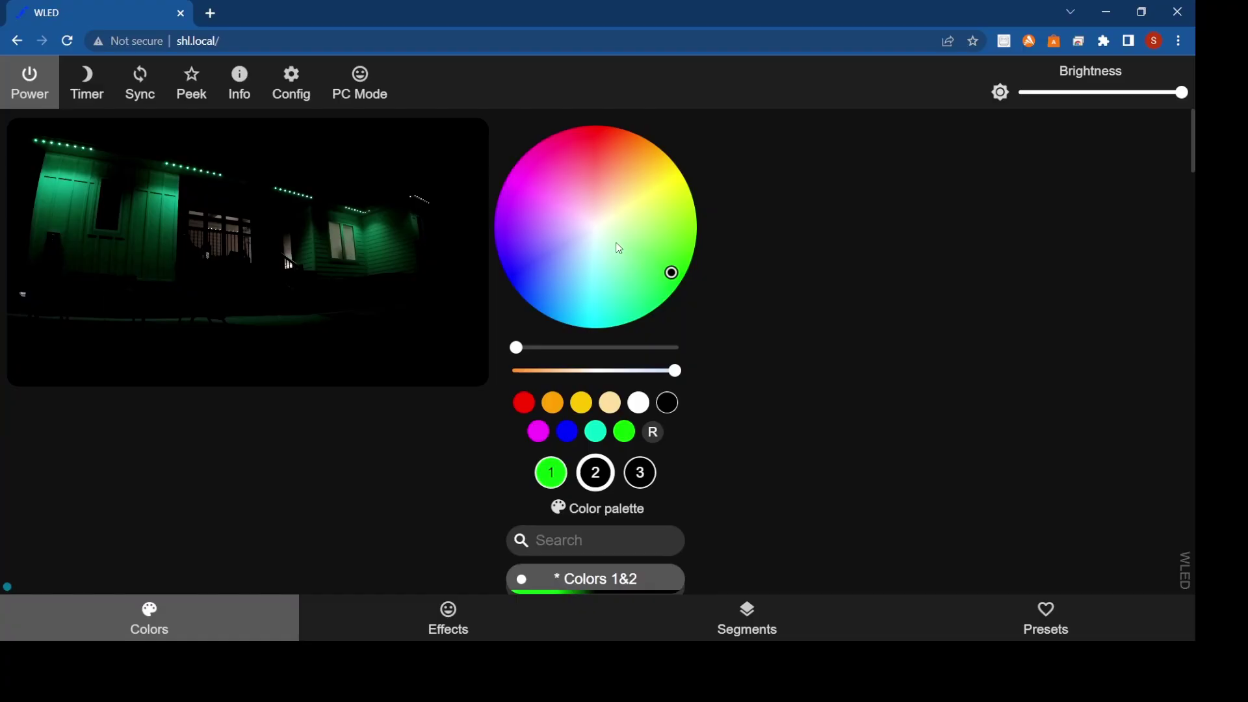
click(515, 271)
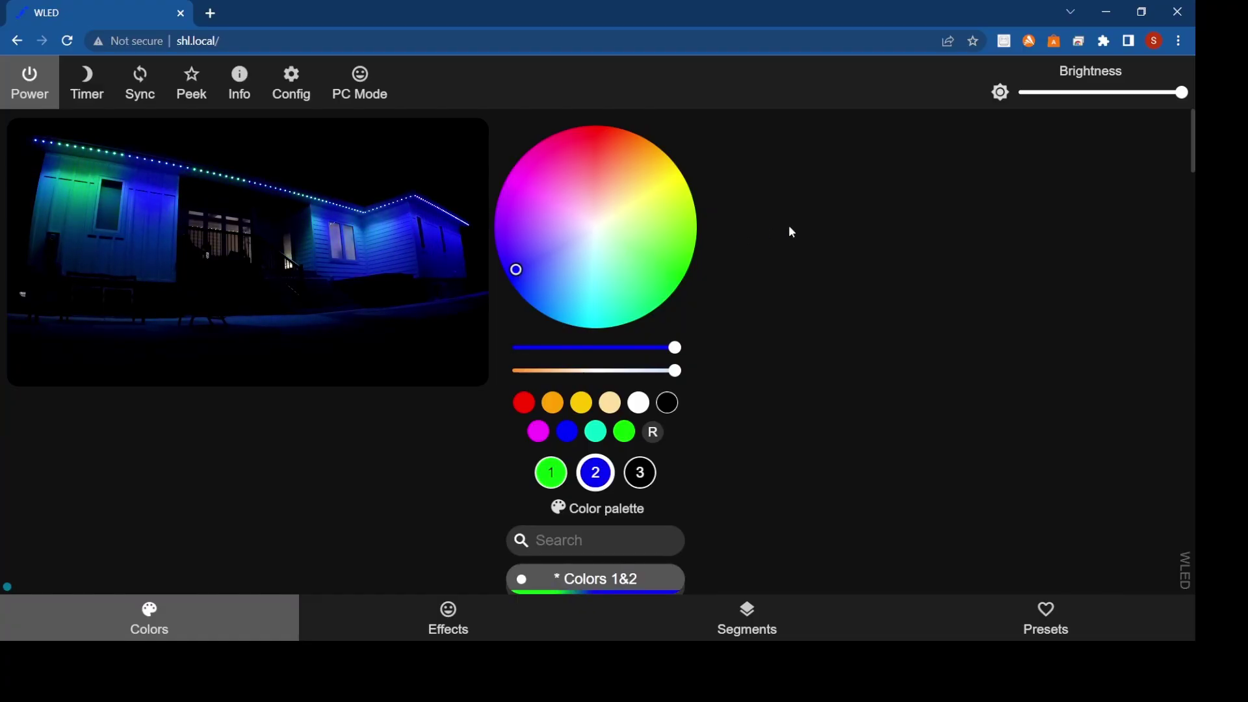
scroll(825, 305, down, 1)
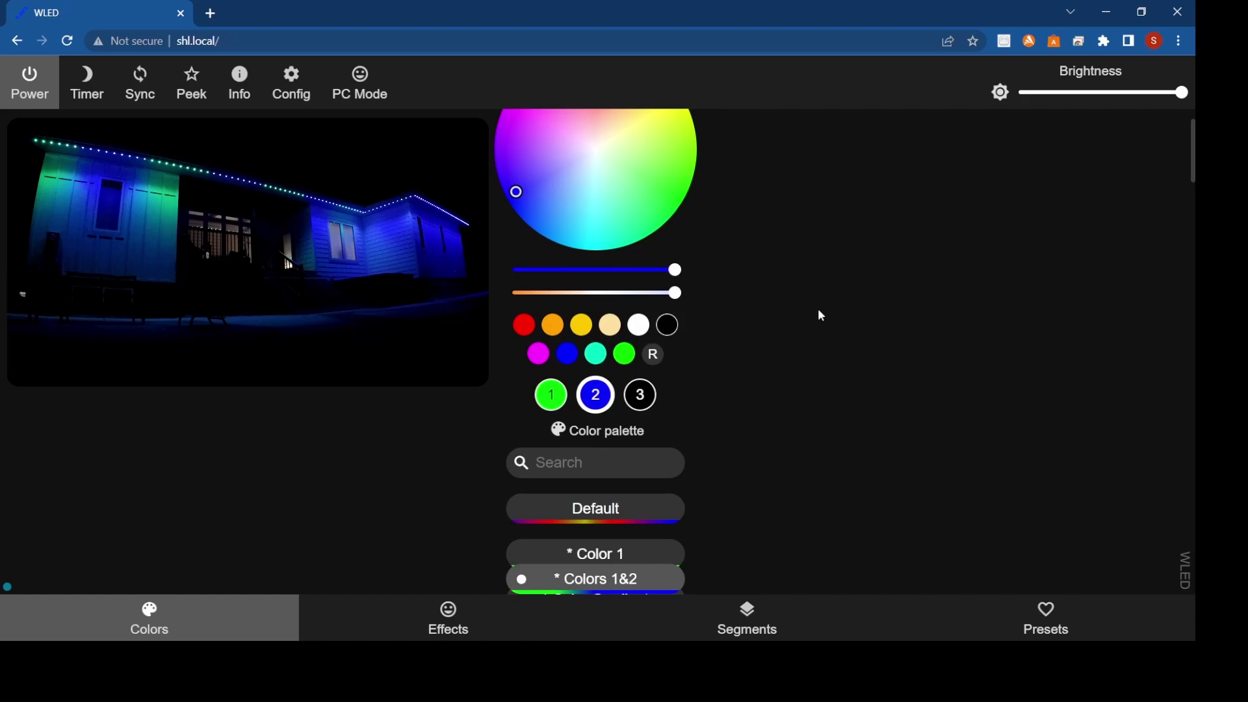
Save the chase as preset 'Chase blue & Green' (ID 3), then load White Lights 2x2.
click(1048, 627)
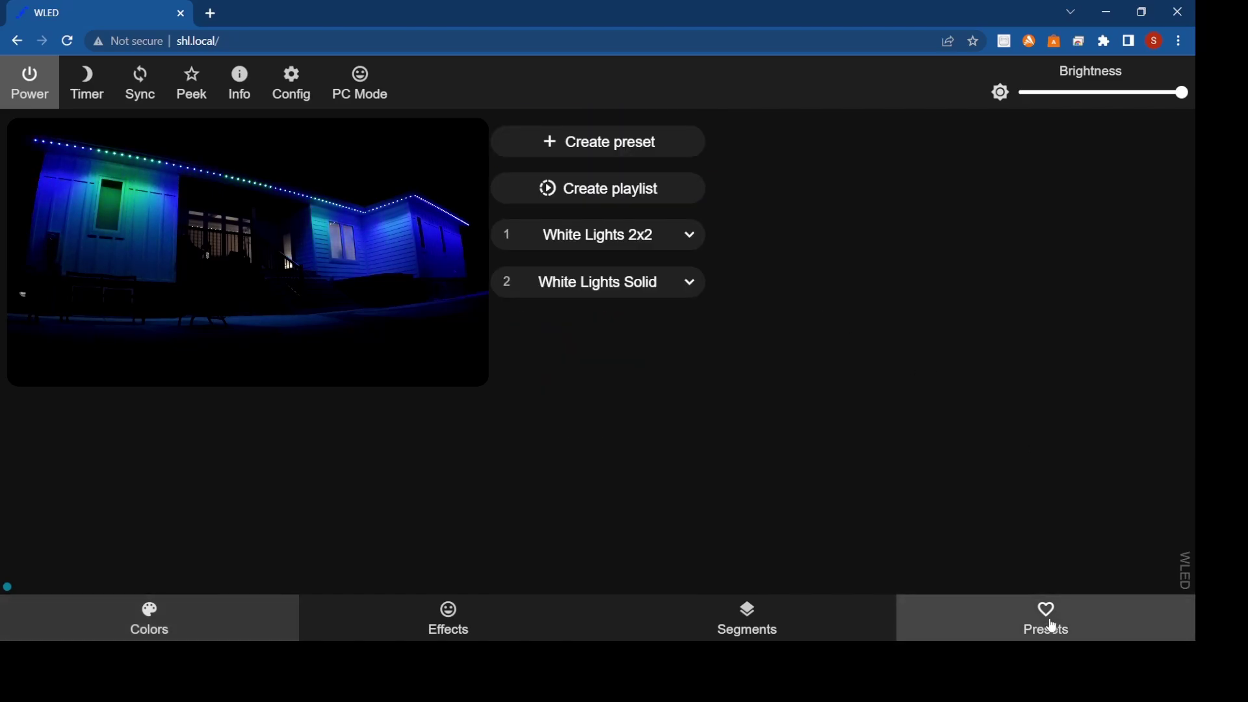
click(615, 145)
click(597, 174)
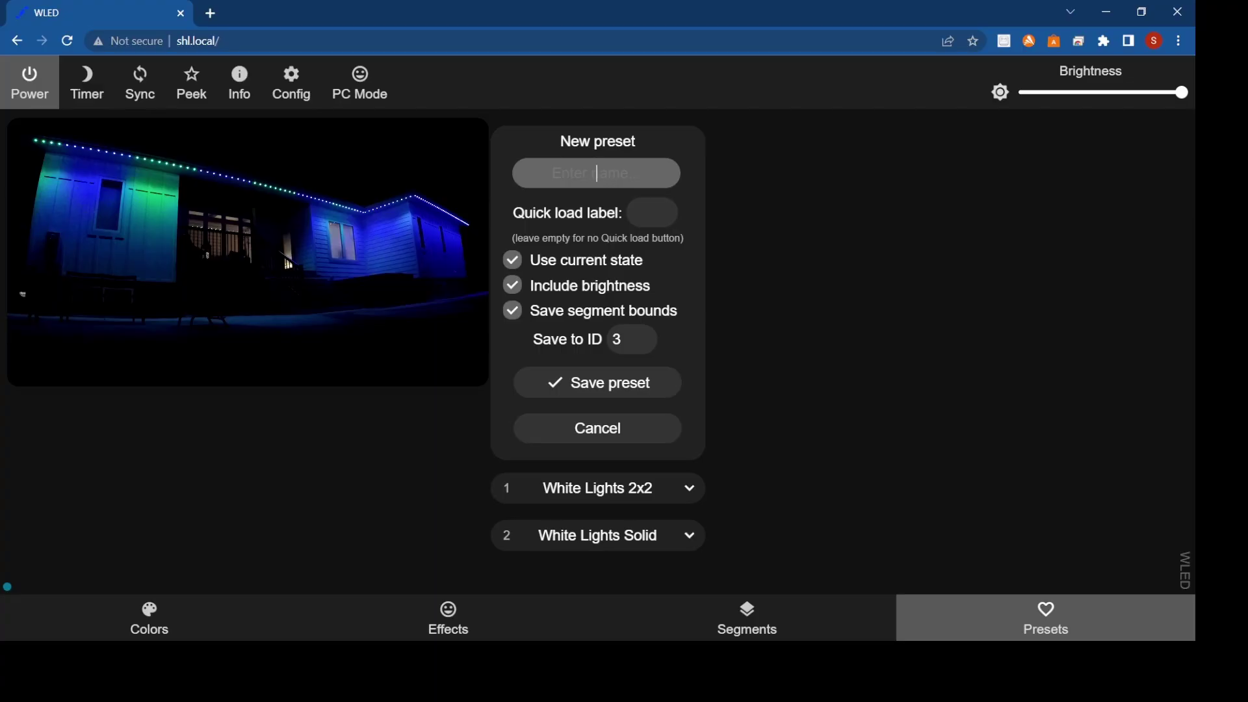
text(Chase)
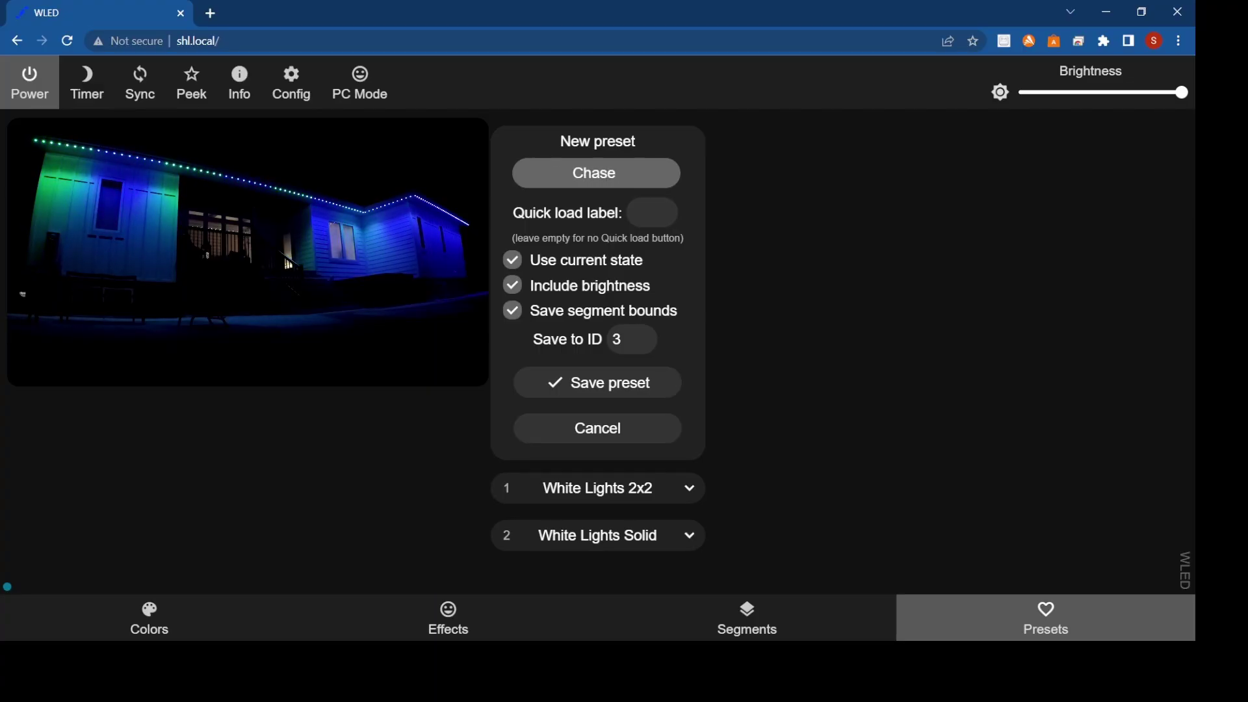
text( blue)
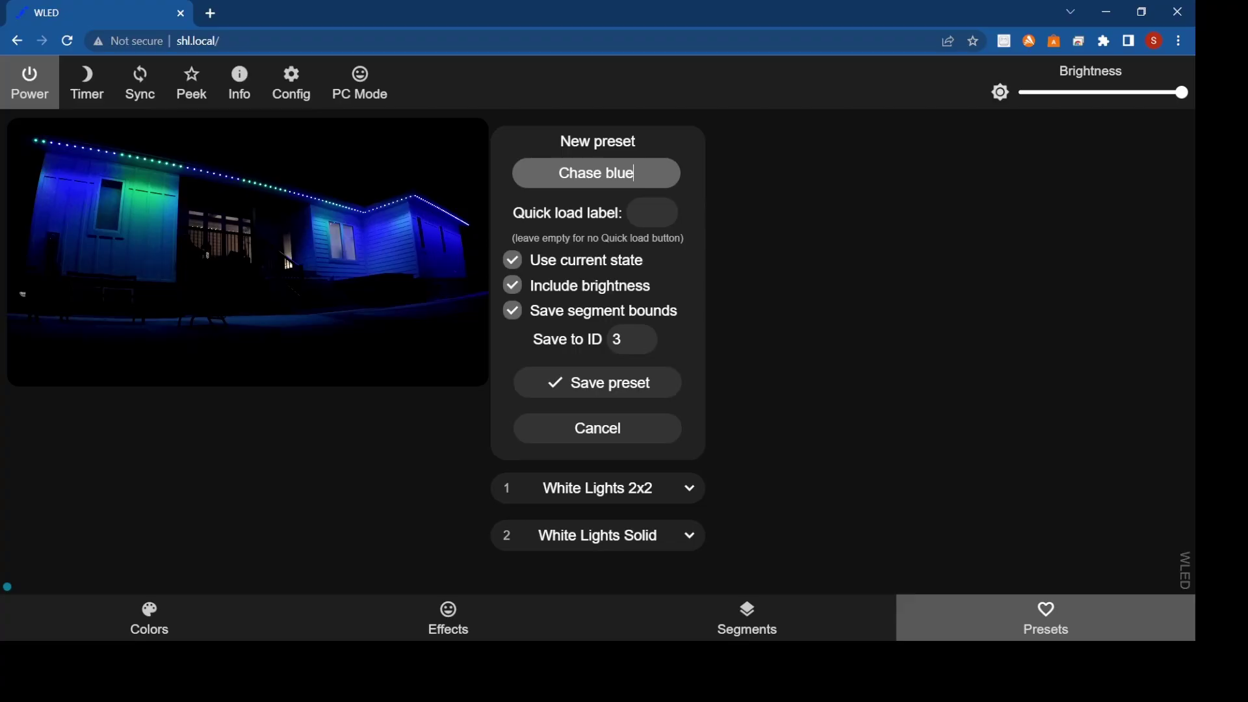
text( & )
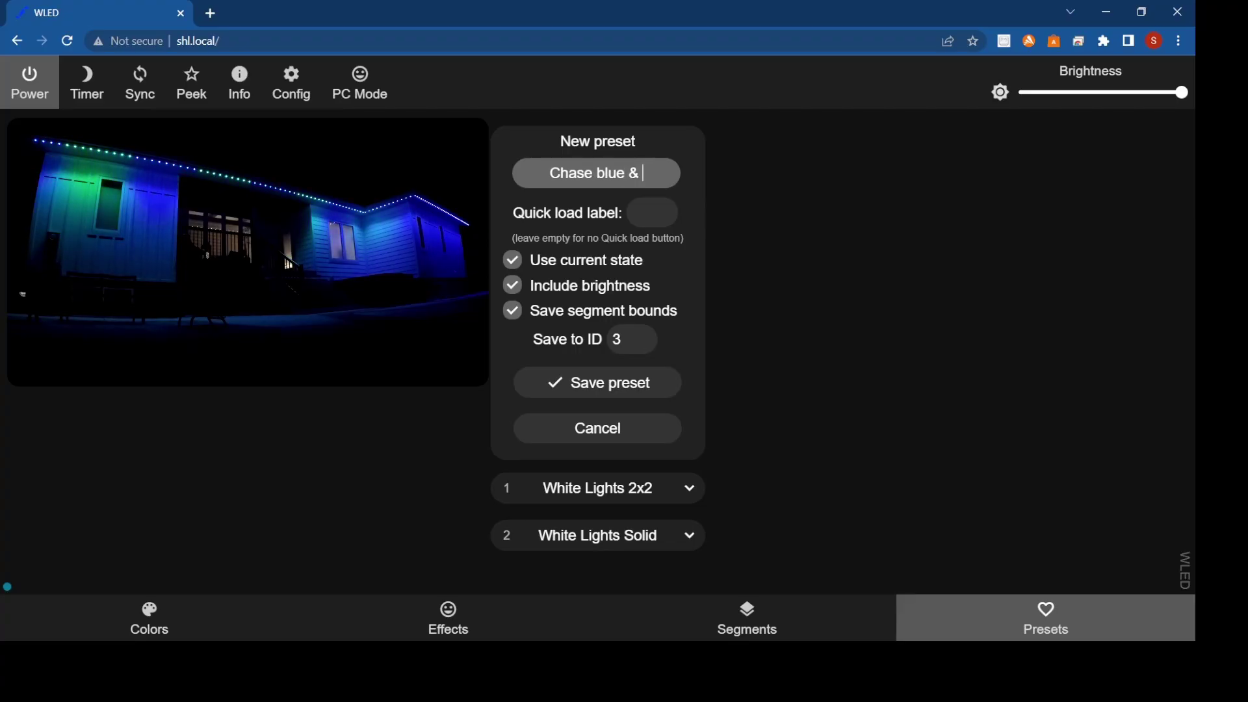
text(Green)
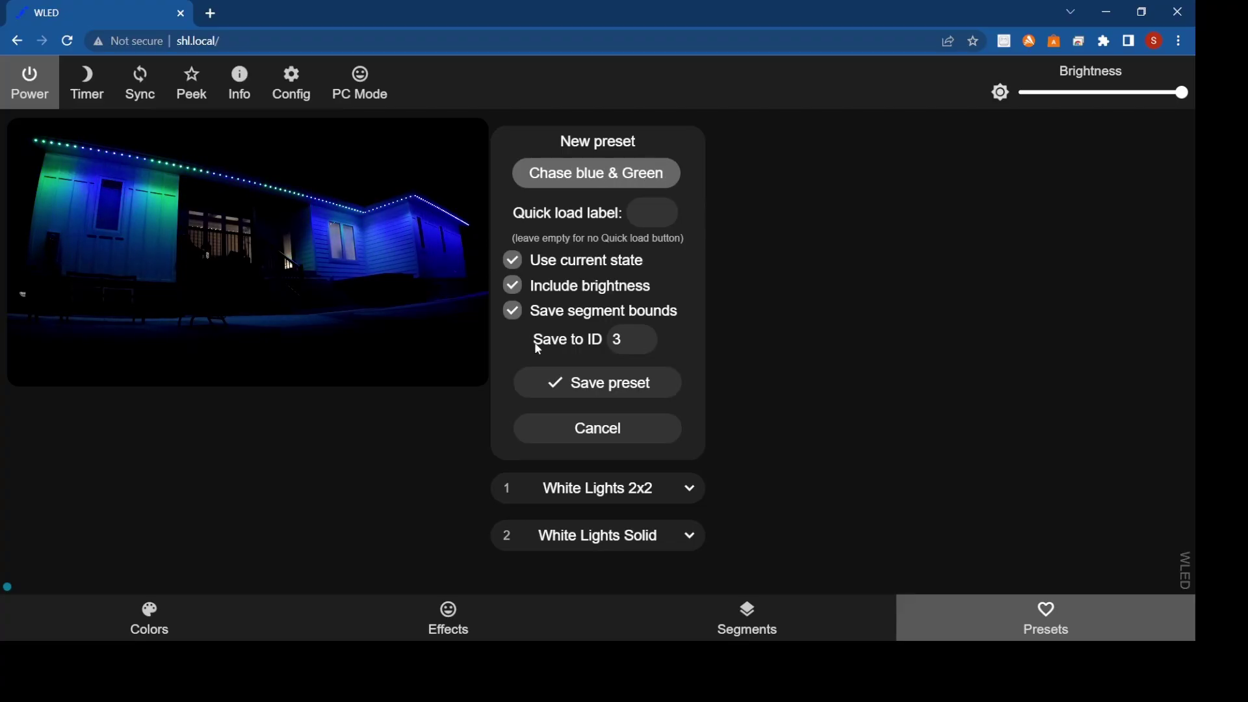
click(595, 388)
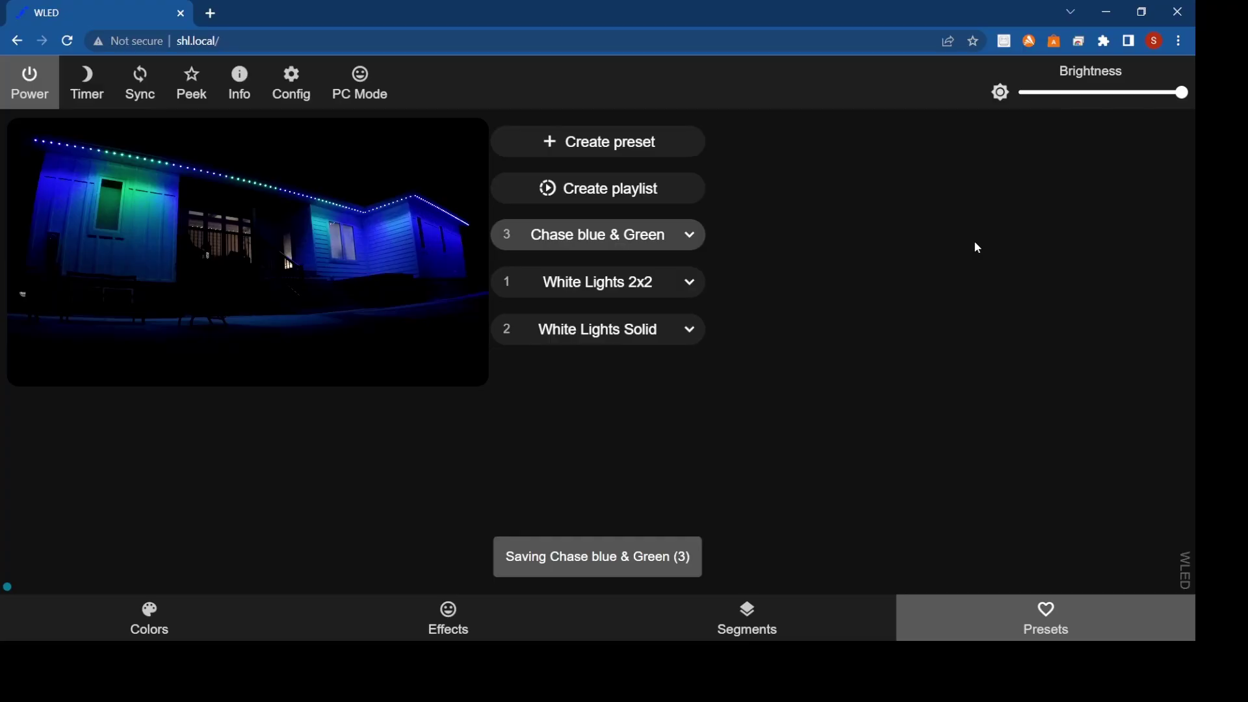
click(621, 286)
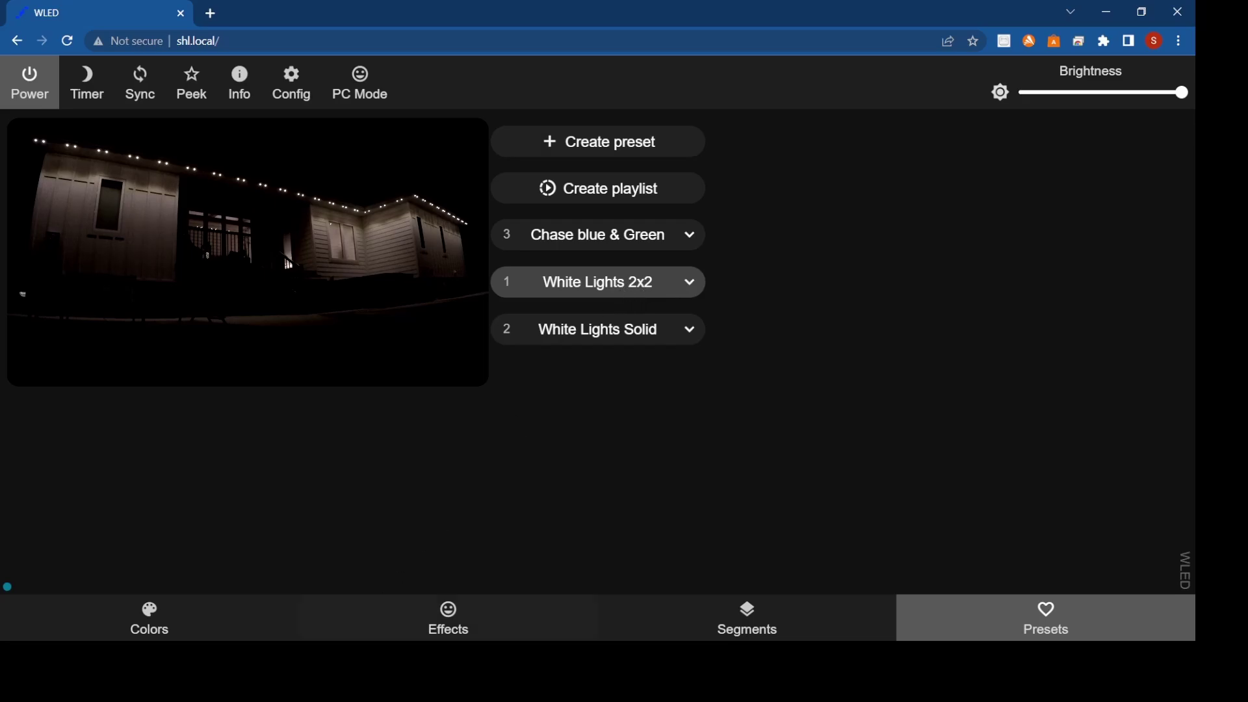
Set the secondary colour to green after briefly trying red and blue.
click(149, 621)
scroll(768, 390, up, 2)
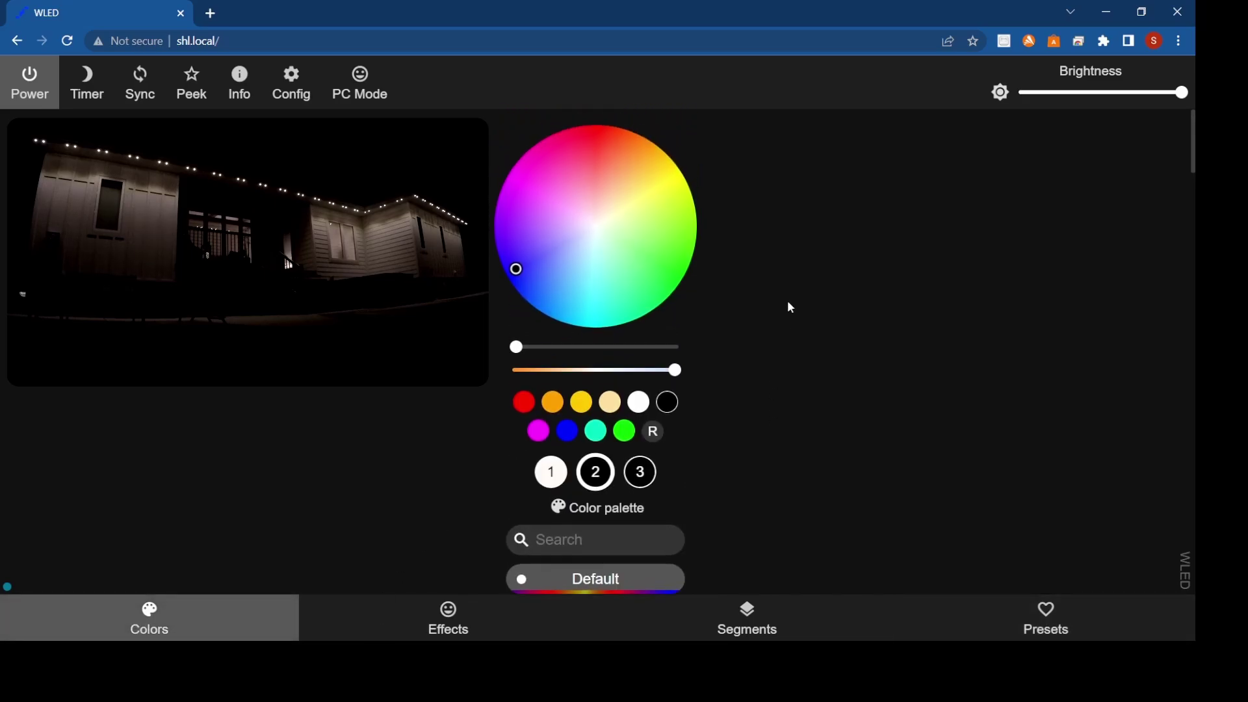
click(673, 269)
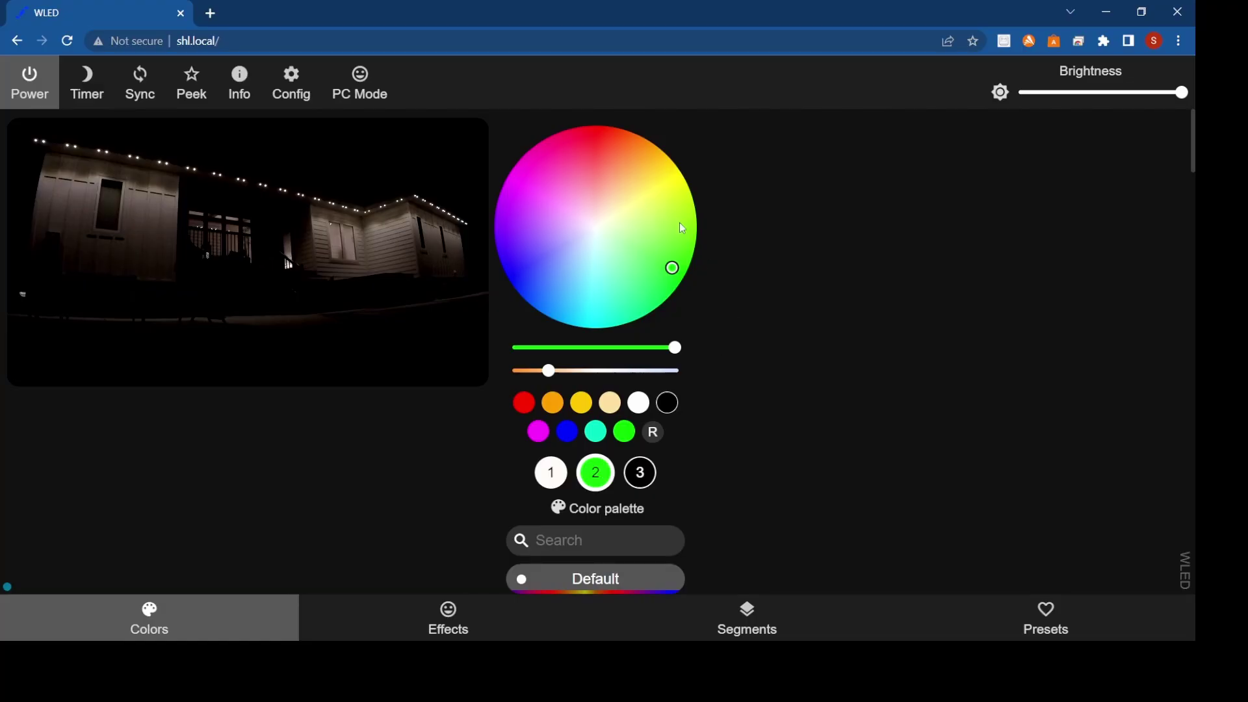
click(604, 149)
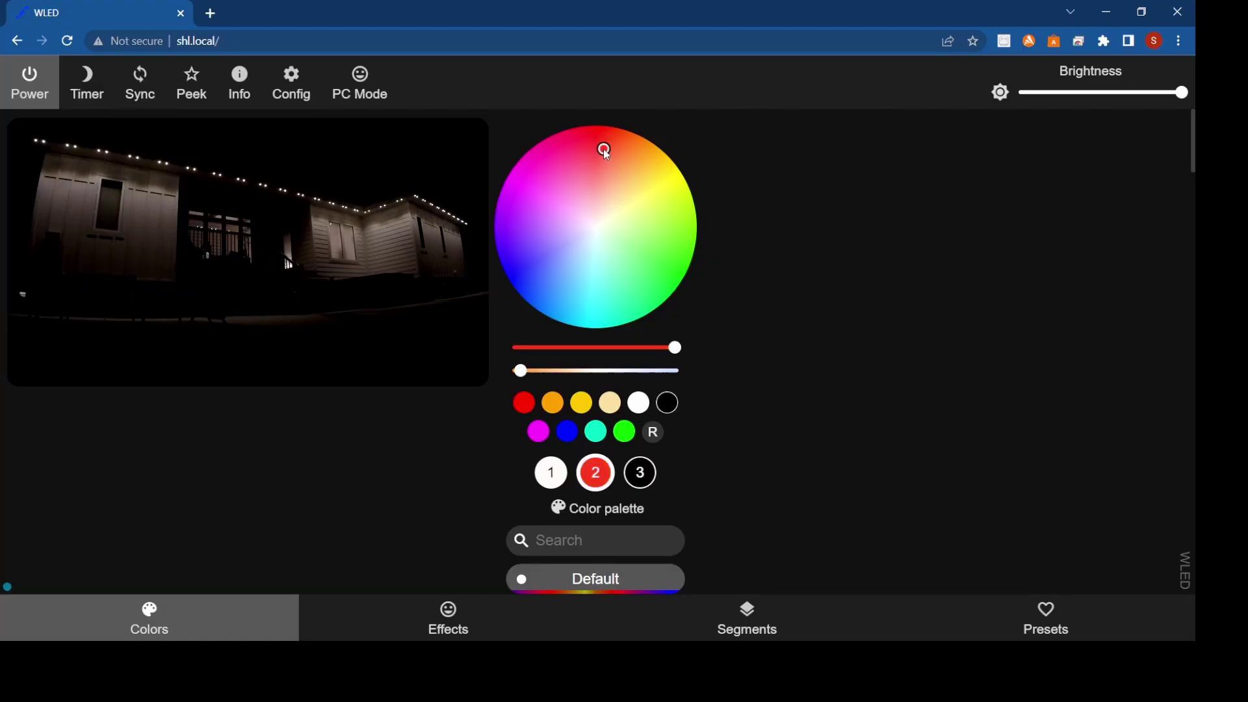
click(649, 267)
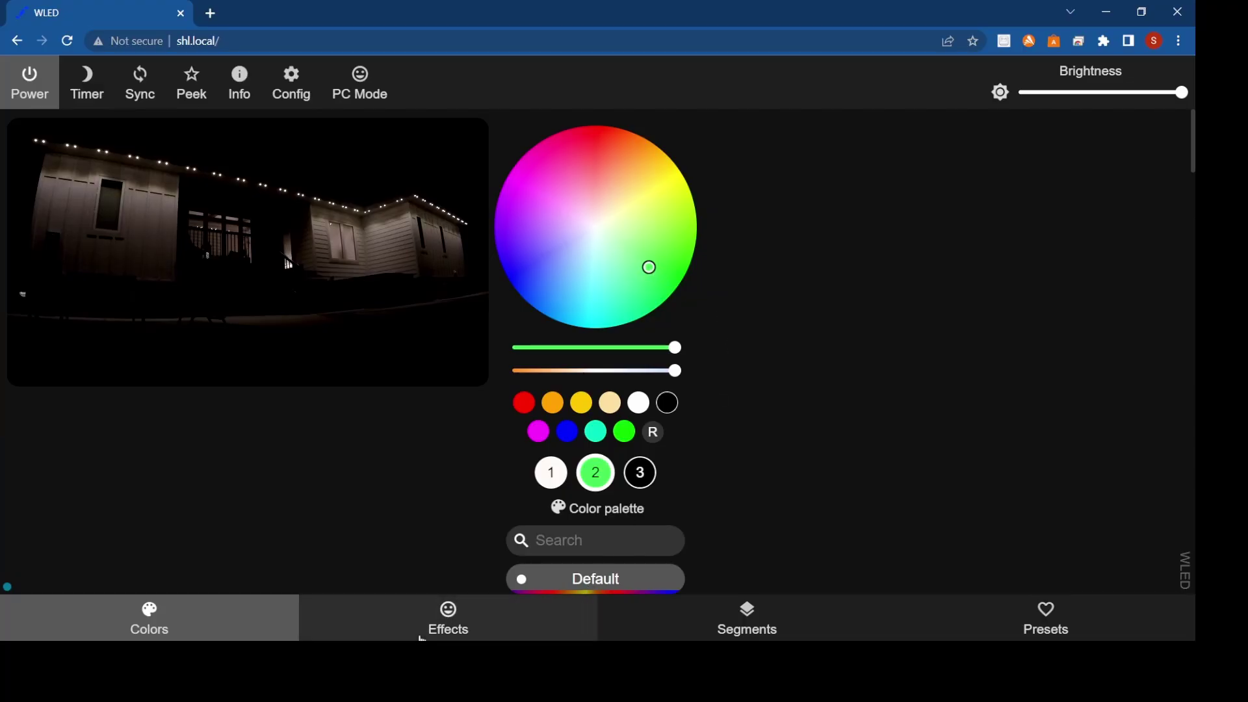
click(440, 626)
click(762, 611)
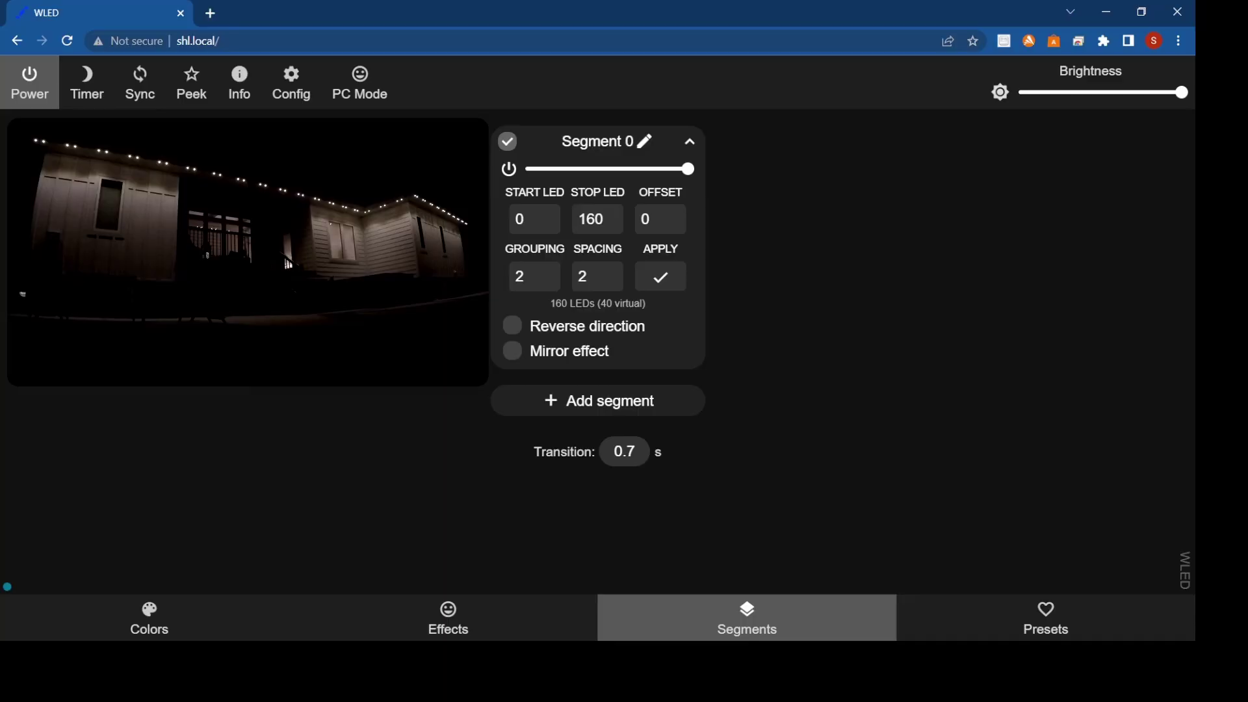
click(155, 630)
click(526, 282)
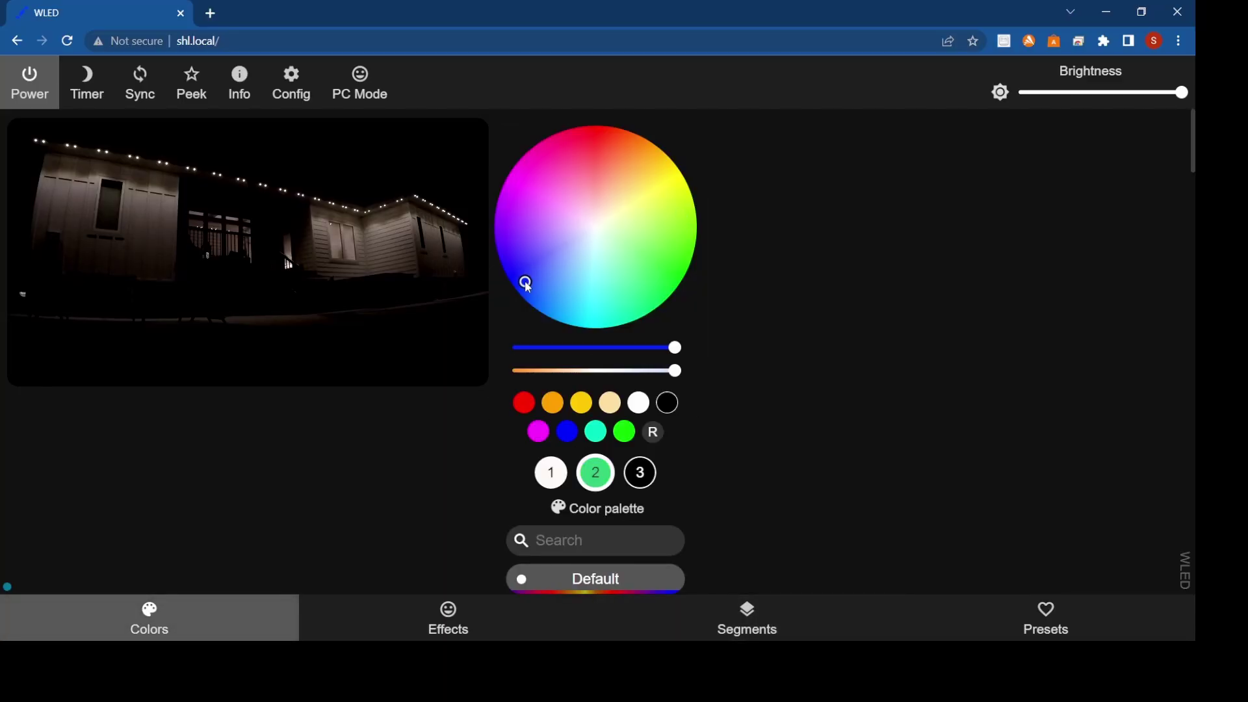
click(669, 252)
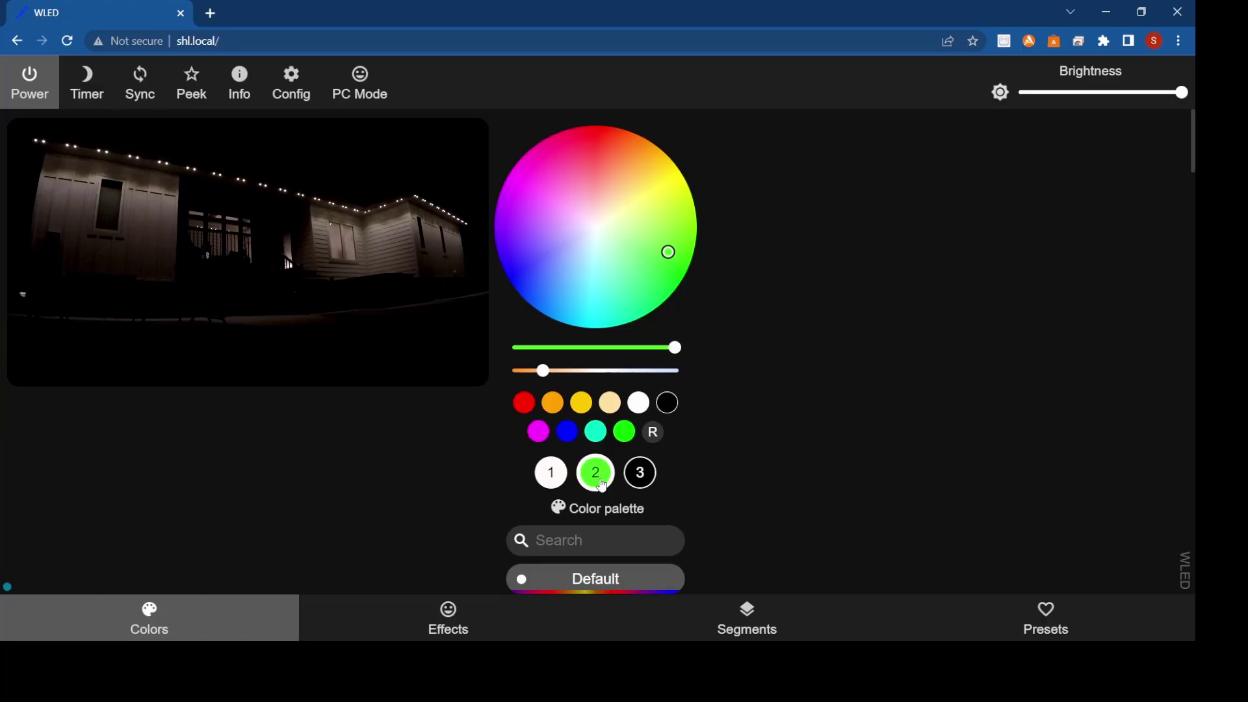
Make the primary colour green too and return to the presets list.
click(560, 480)
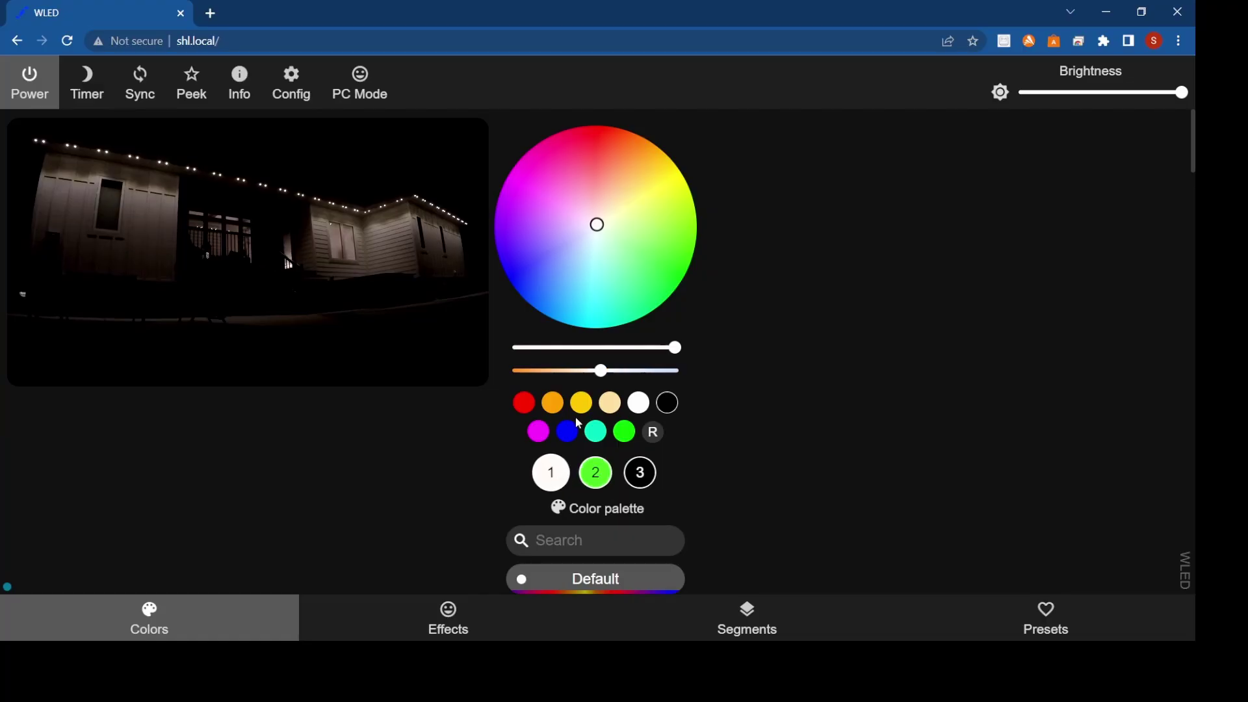
click(677, 267)
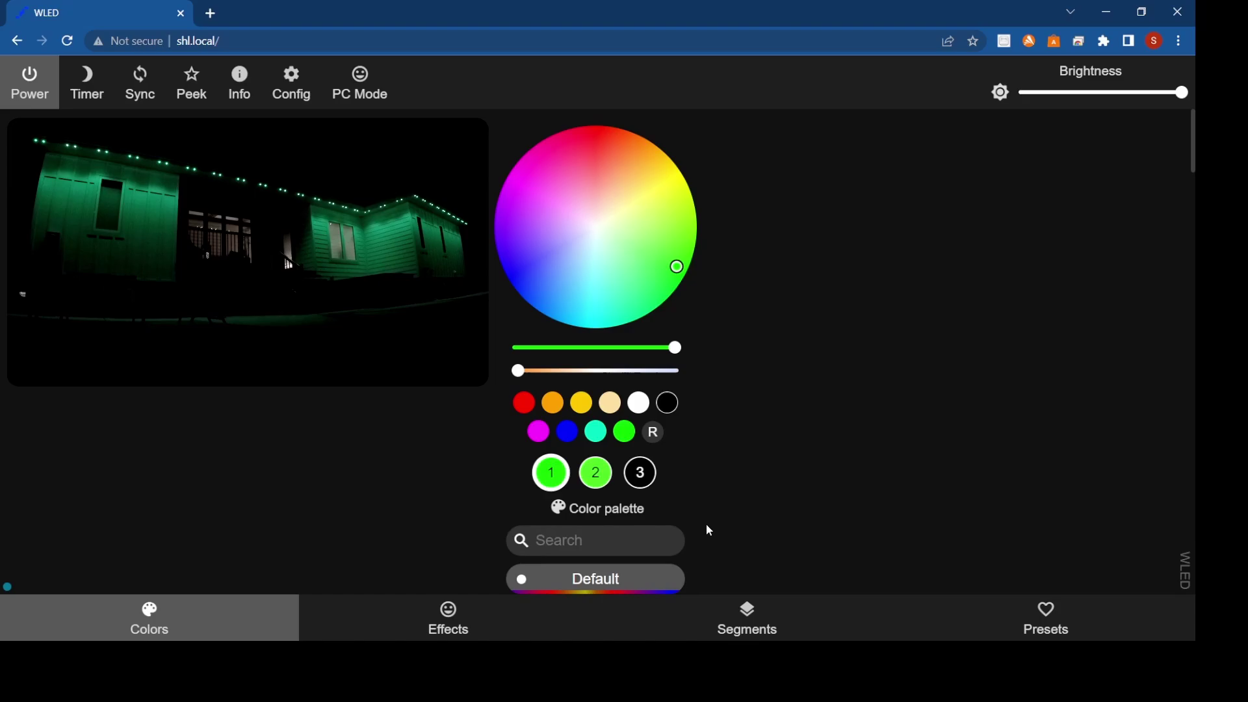
click(1076, 623)
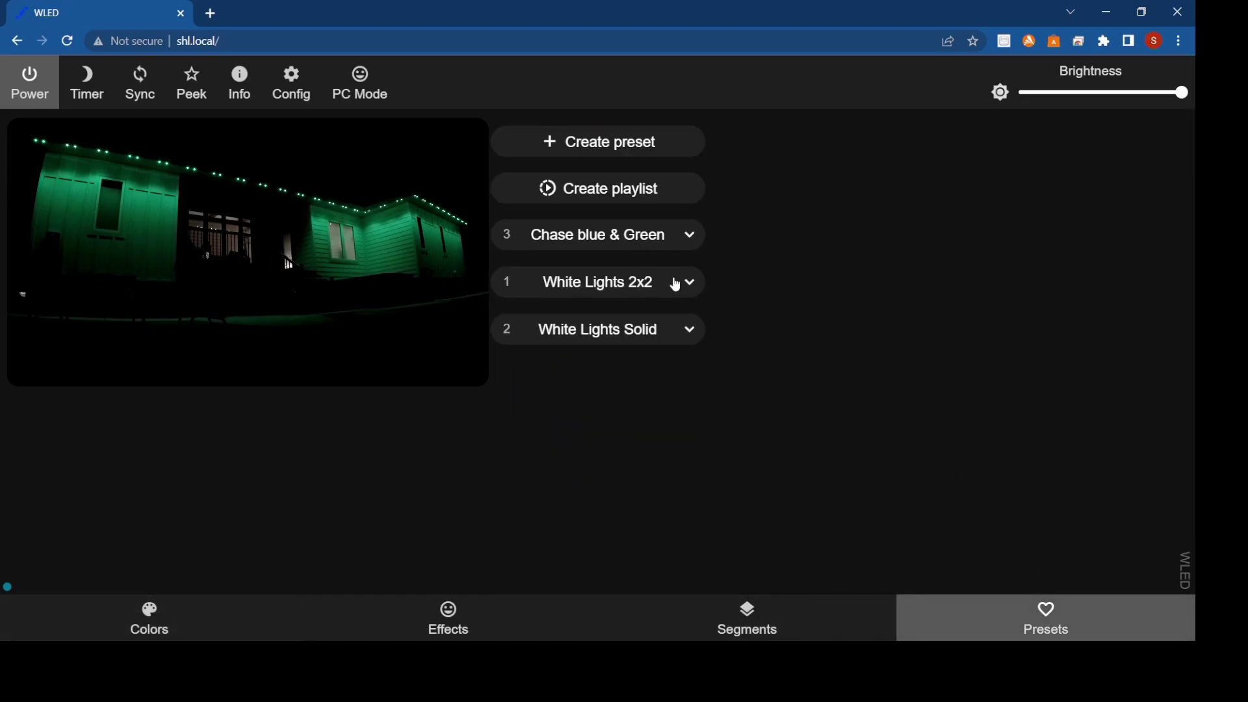
Rename preset 'White Lights 2x2' to 'Green Lights 2x2' and save the change.
click(691, 294)
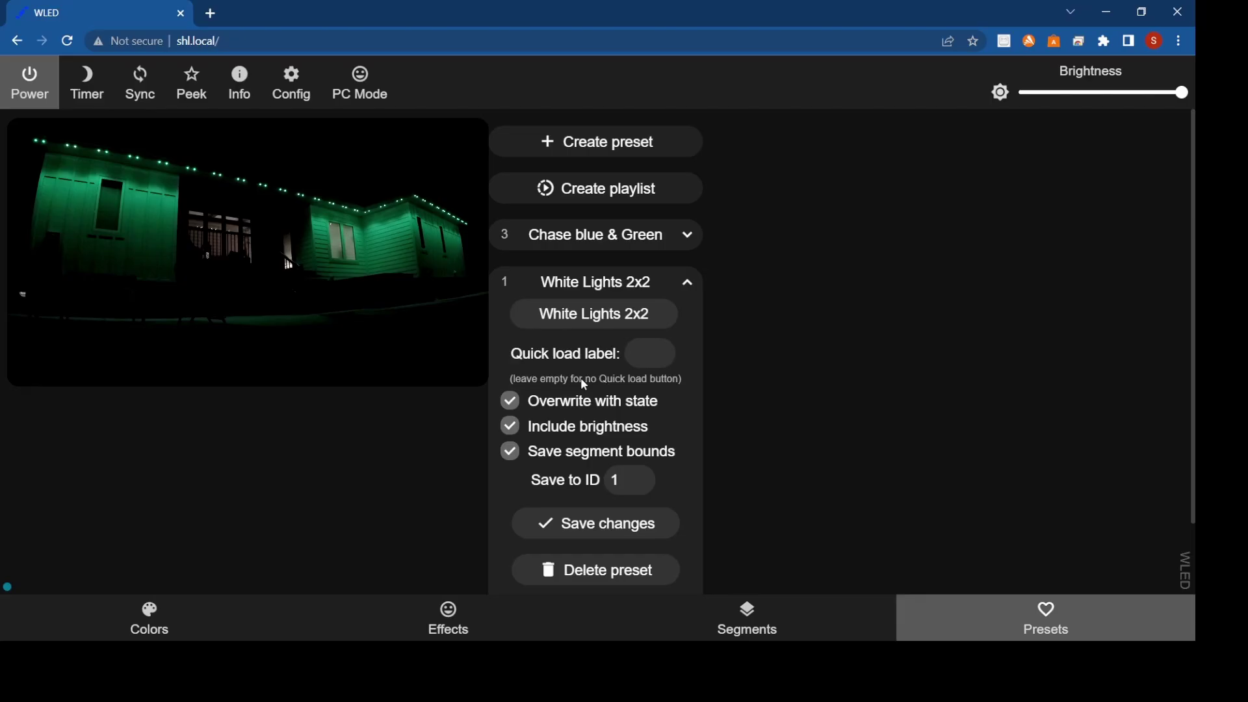
scroll(580, 377, down, 1)
click(581, 241)
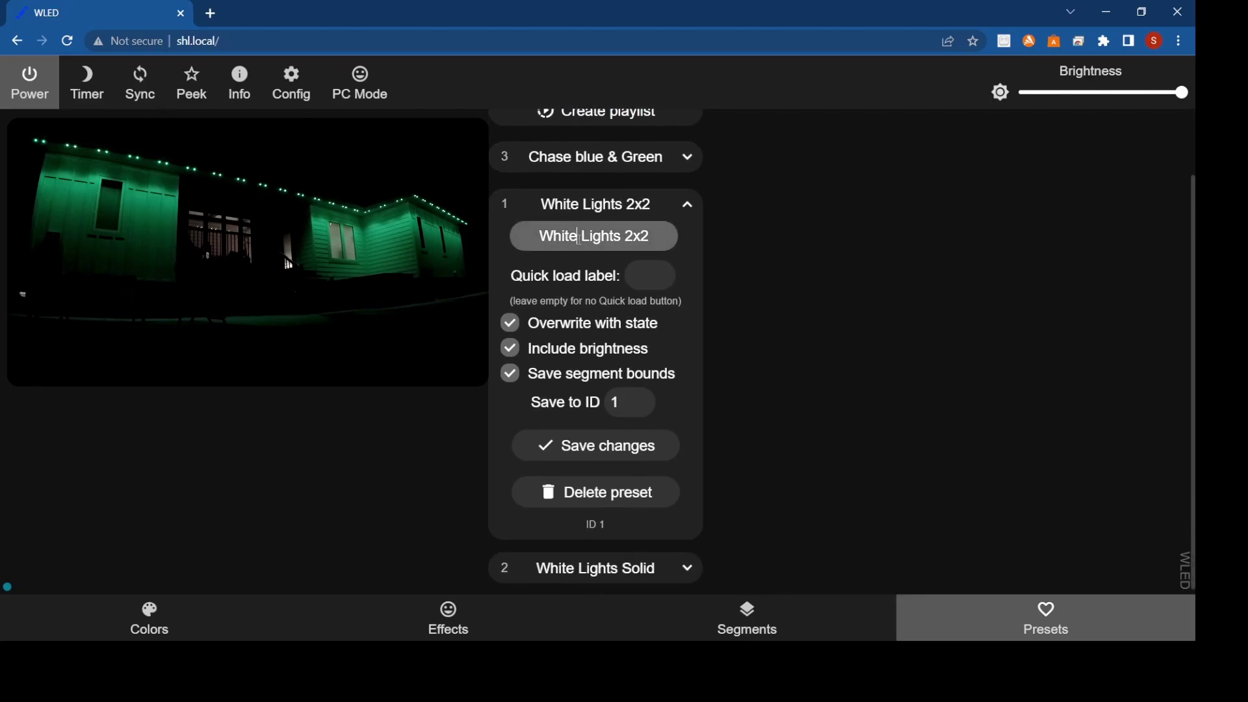
double_click(570, 238)
text(GHr)
key(BackSpace)
key(BackSpace)
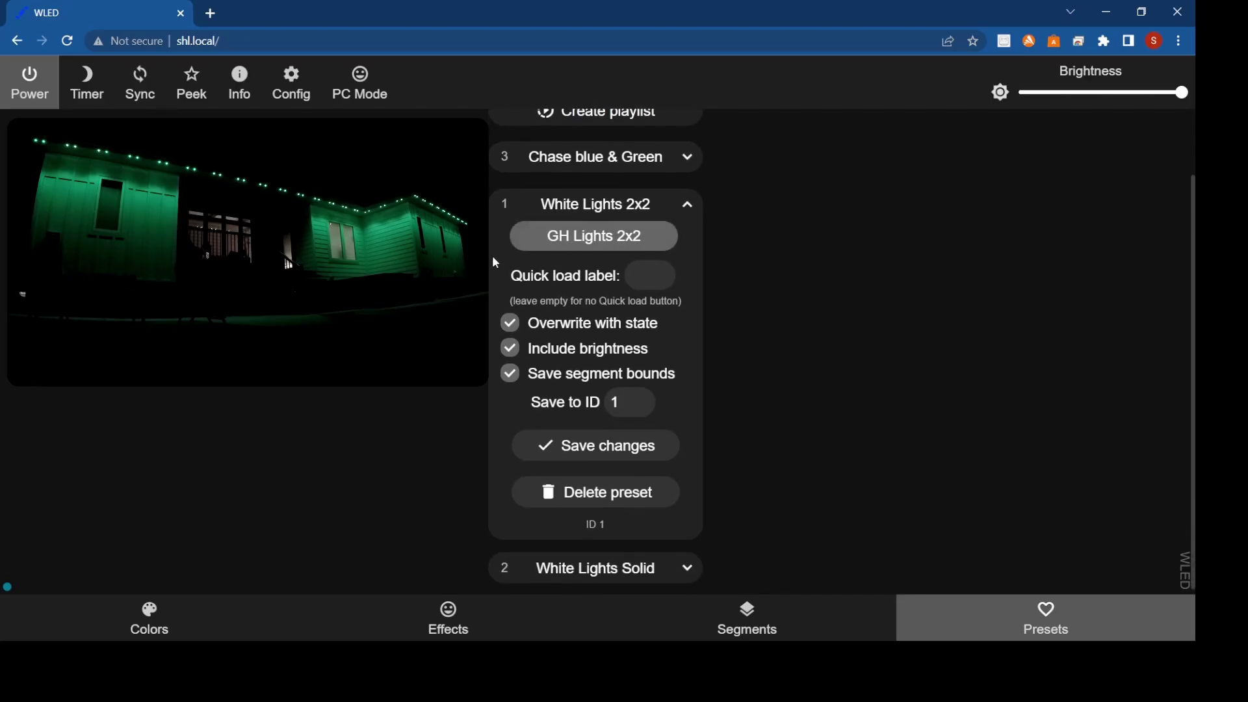
text(reen)
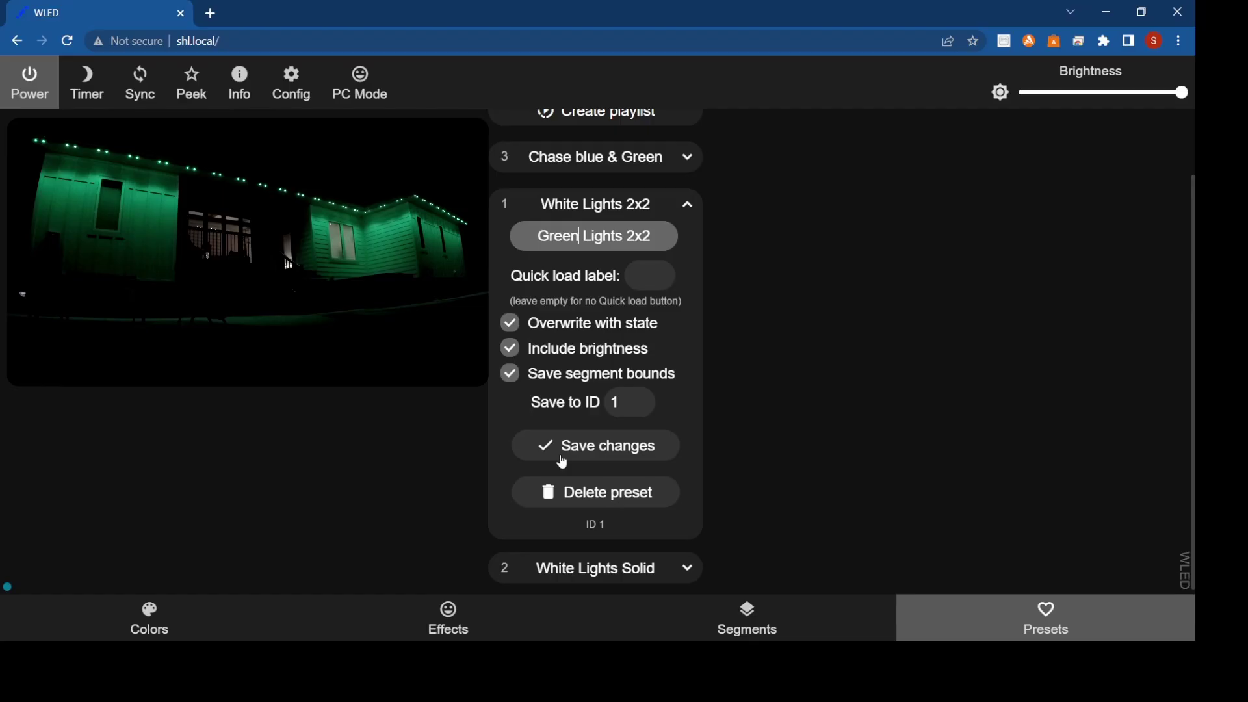
click(590, 448)
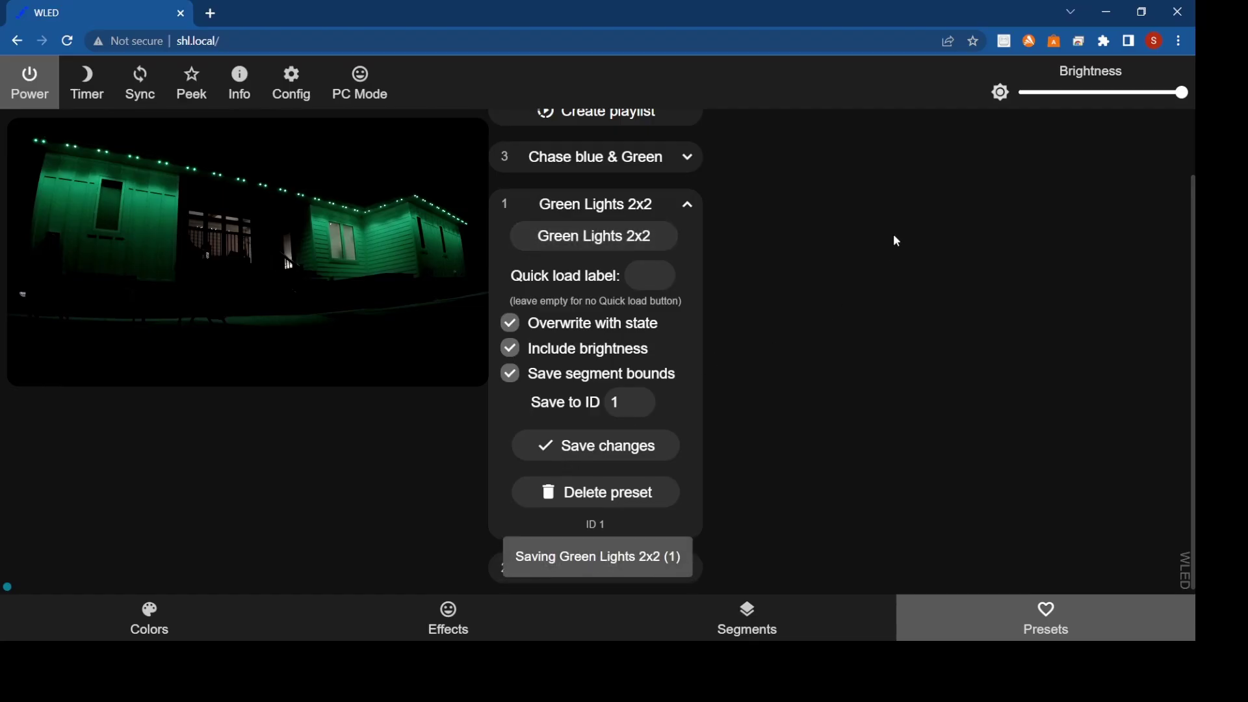
click(701, 206)
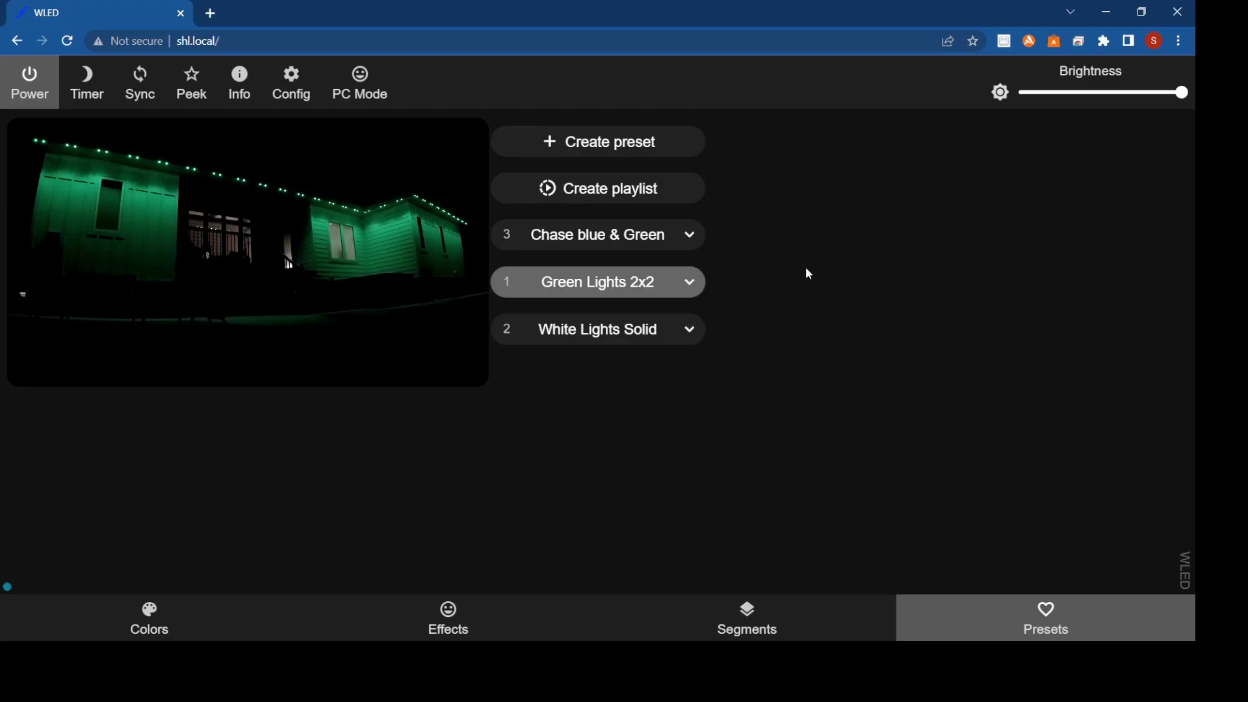
Switch between White Lights Solid and Green Lights 2x2, ending on White Lights Solid.
click(603, 340)
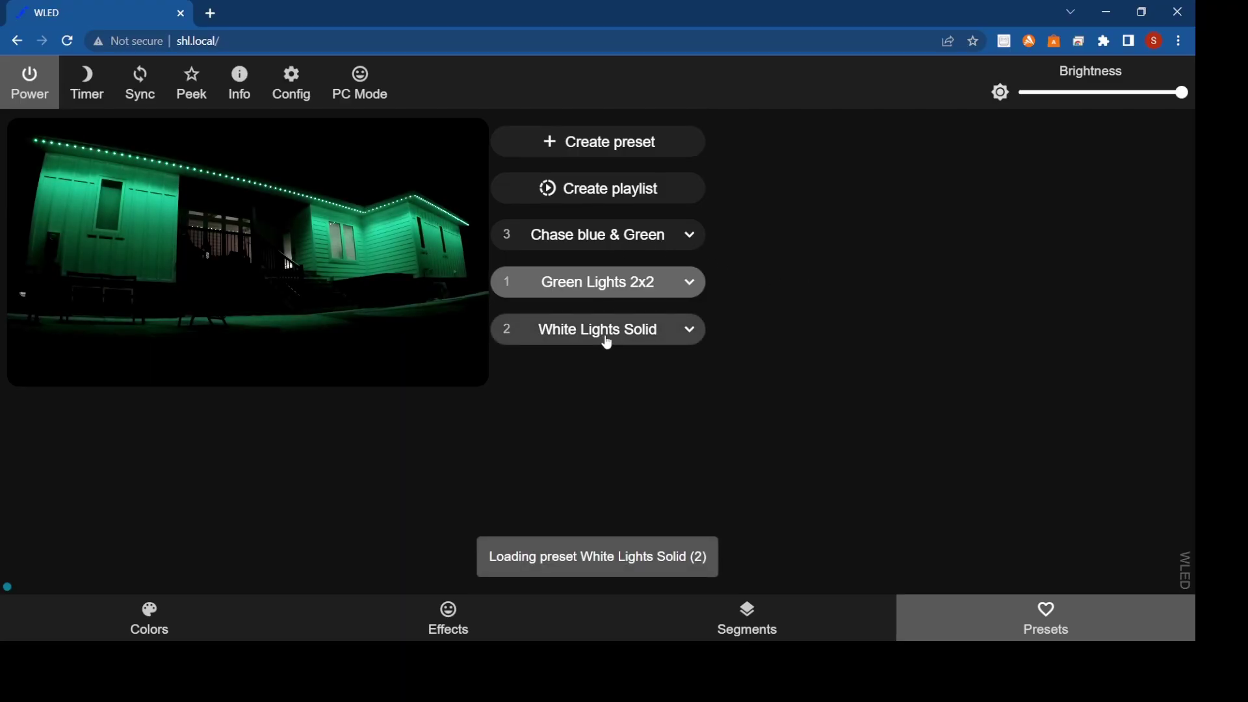
click(619, 293)
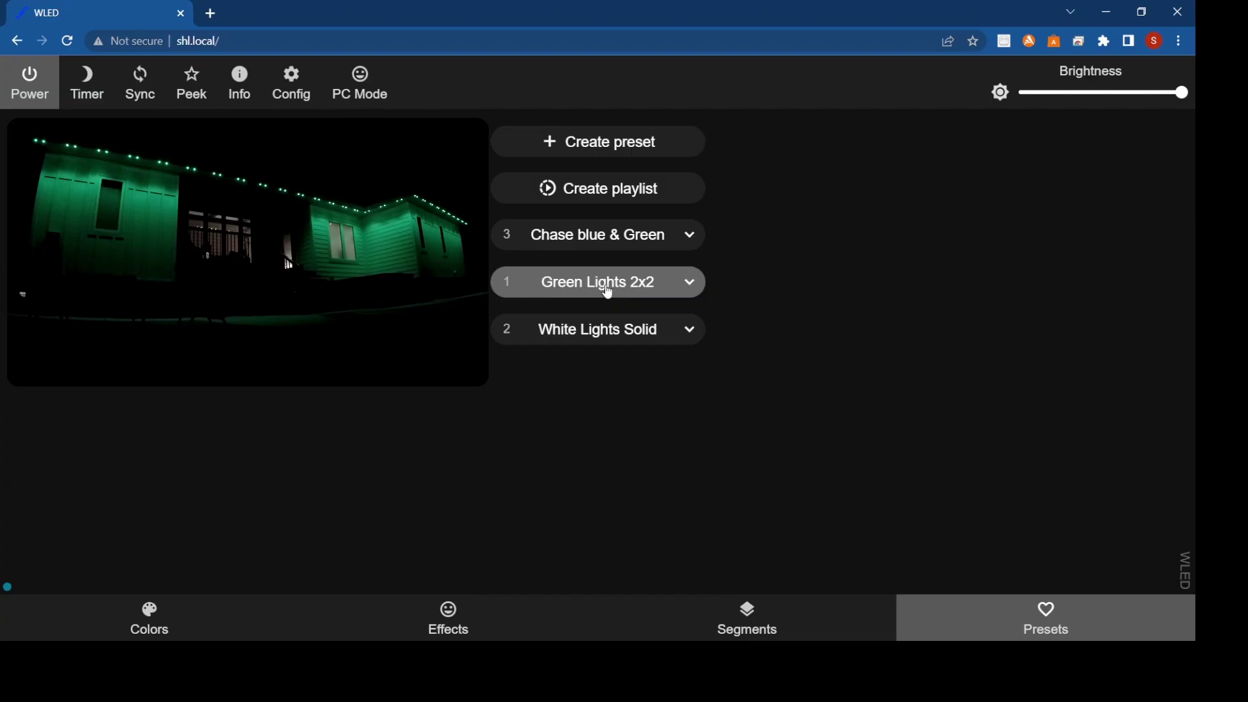
click(624, 336)
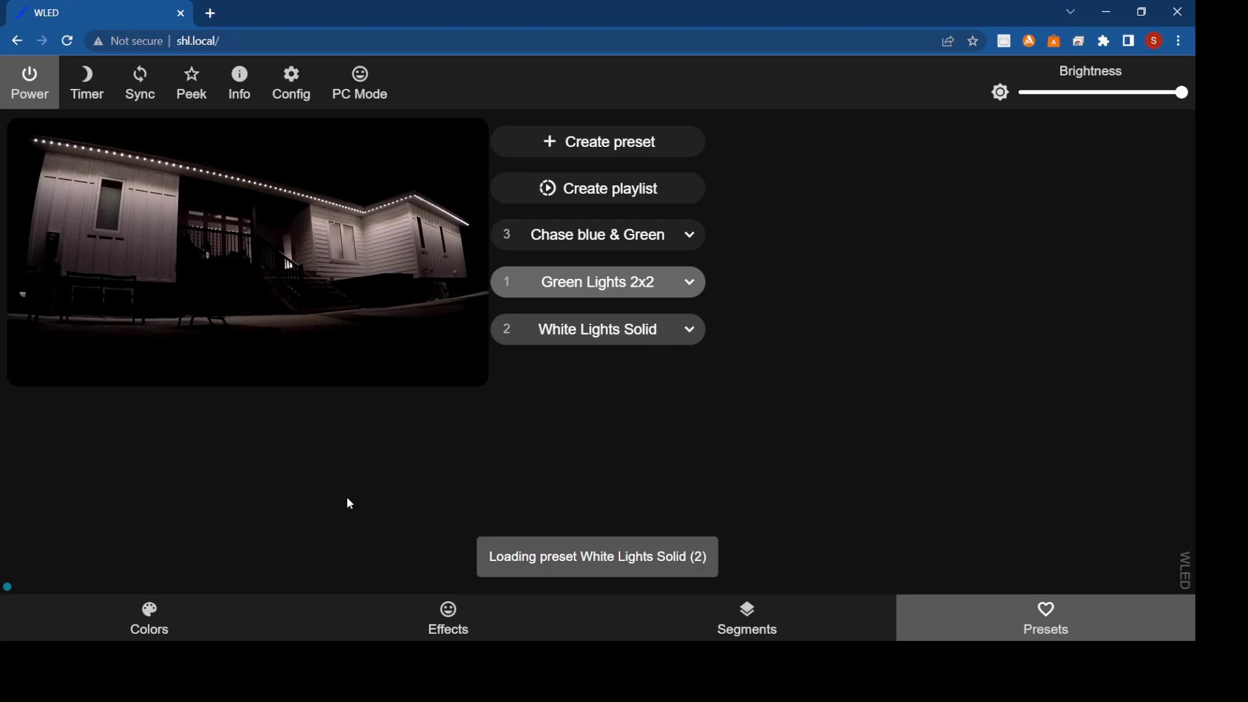
click(695, 333)
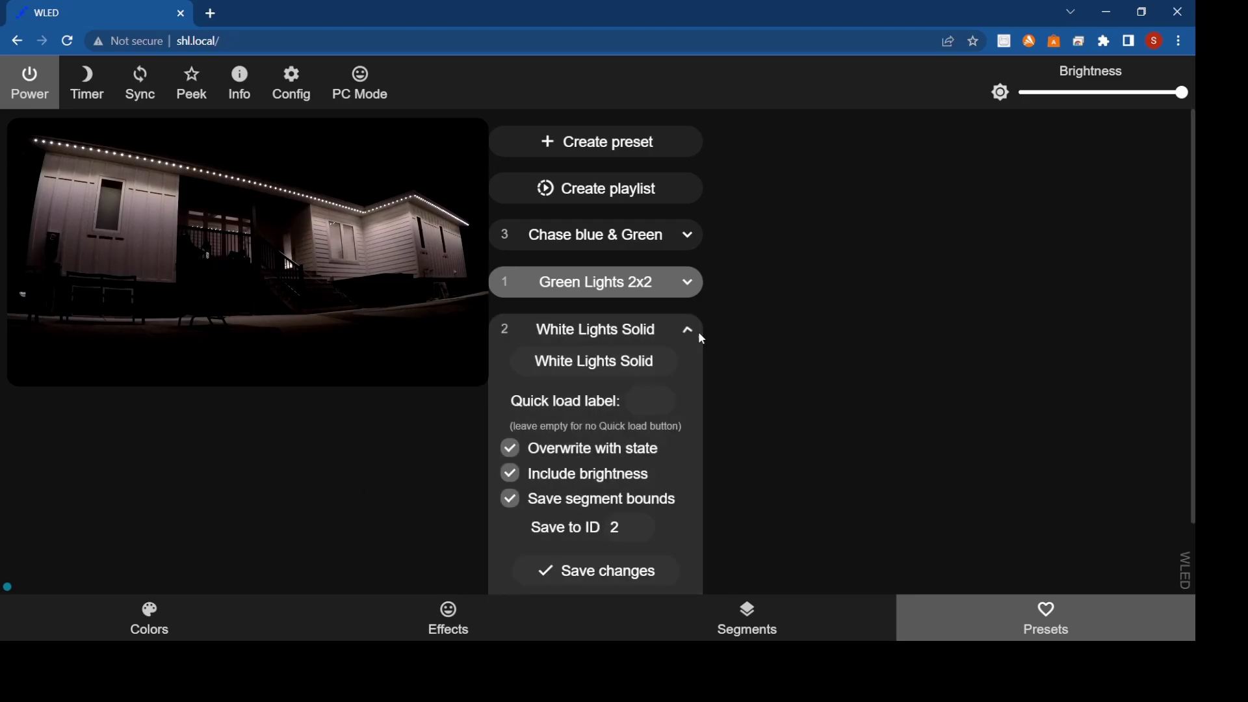
scroll(667, 517, down, 1)
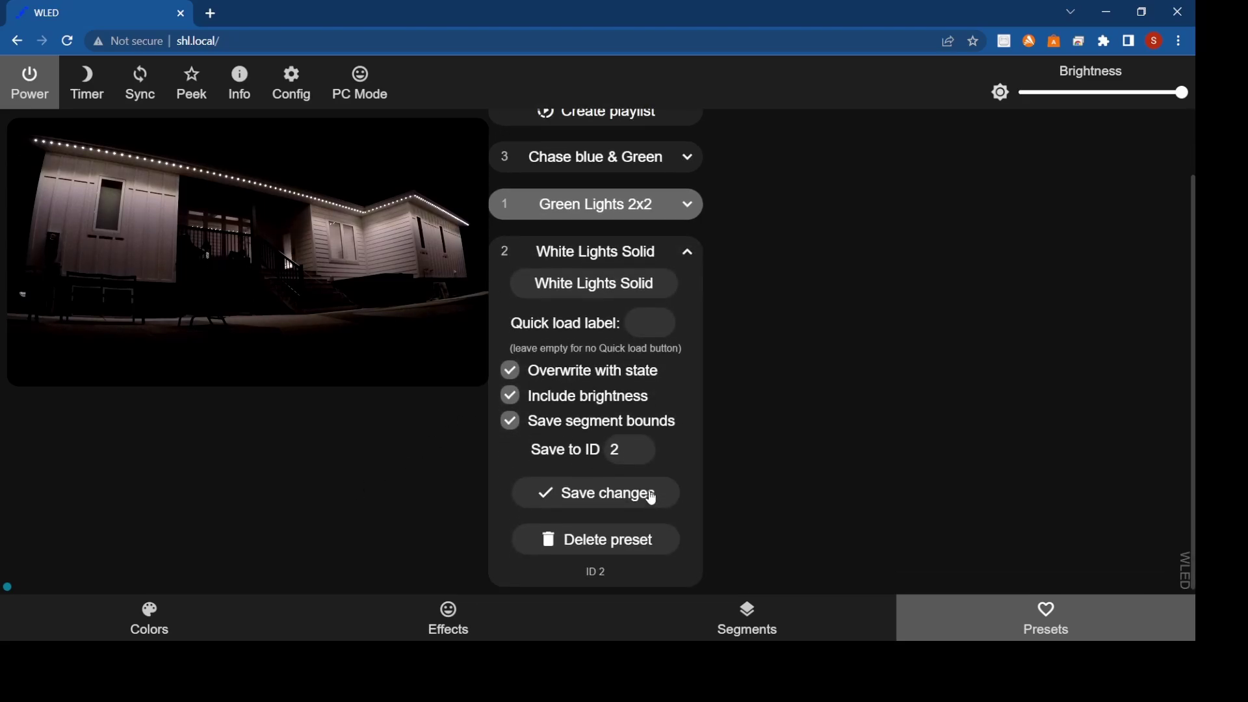
click(691, 254)
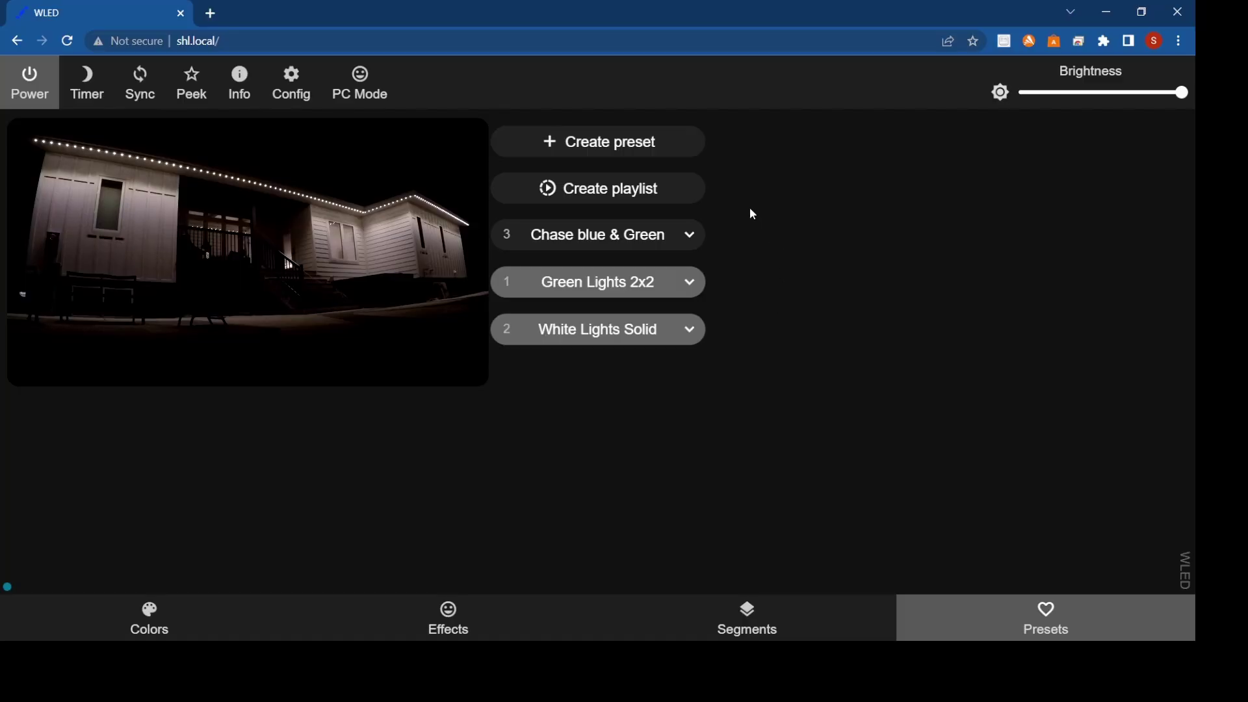
Find Colortwinkles in the effects list and apply it to the house lights.
click(449, 627)
scroll(516, 399, down, 5)
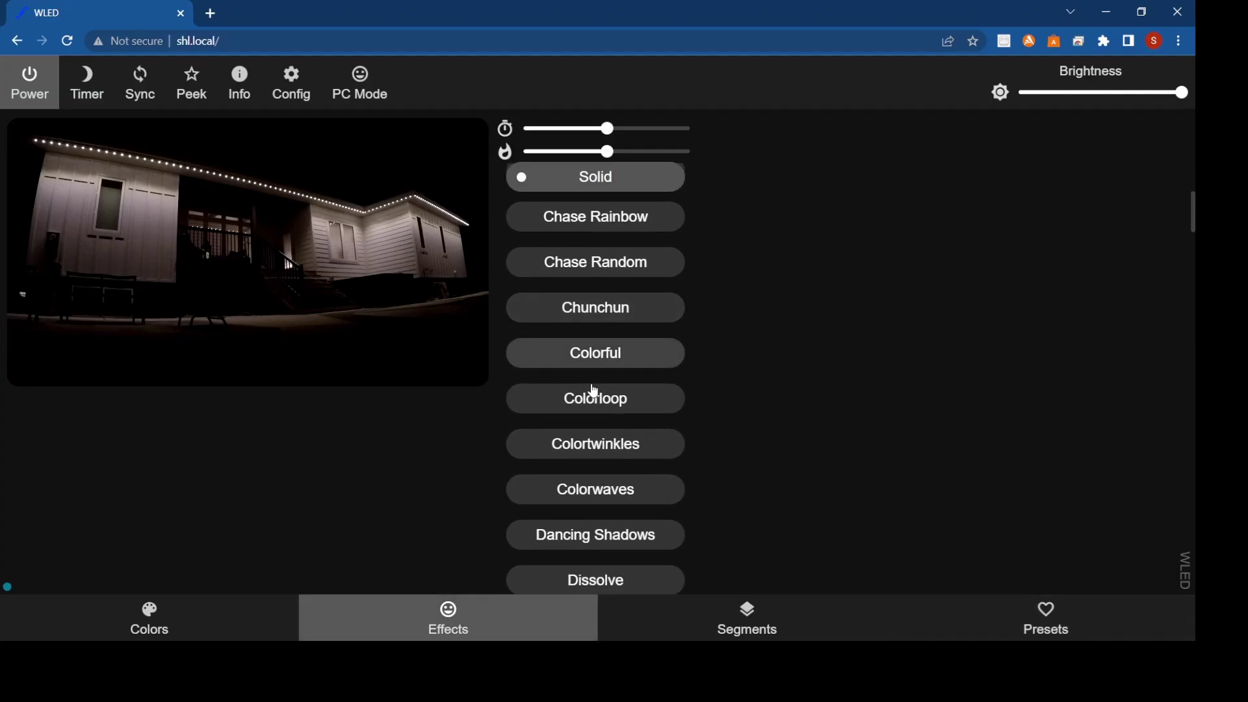
scroll(579, 403, down, 7)
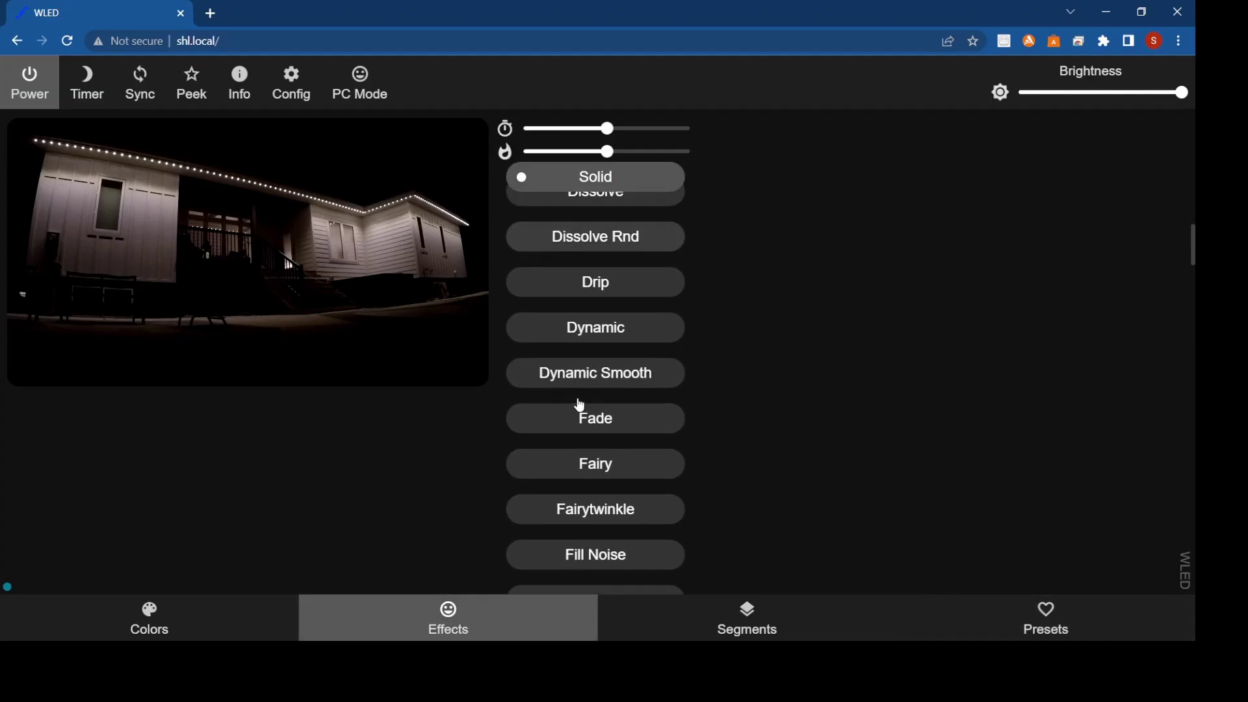
scroll(577, 403, down, 1)
click(614, 628)
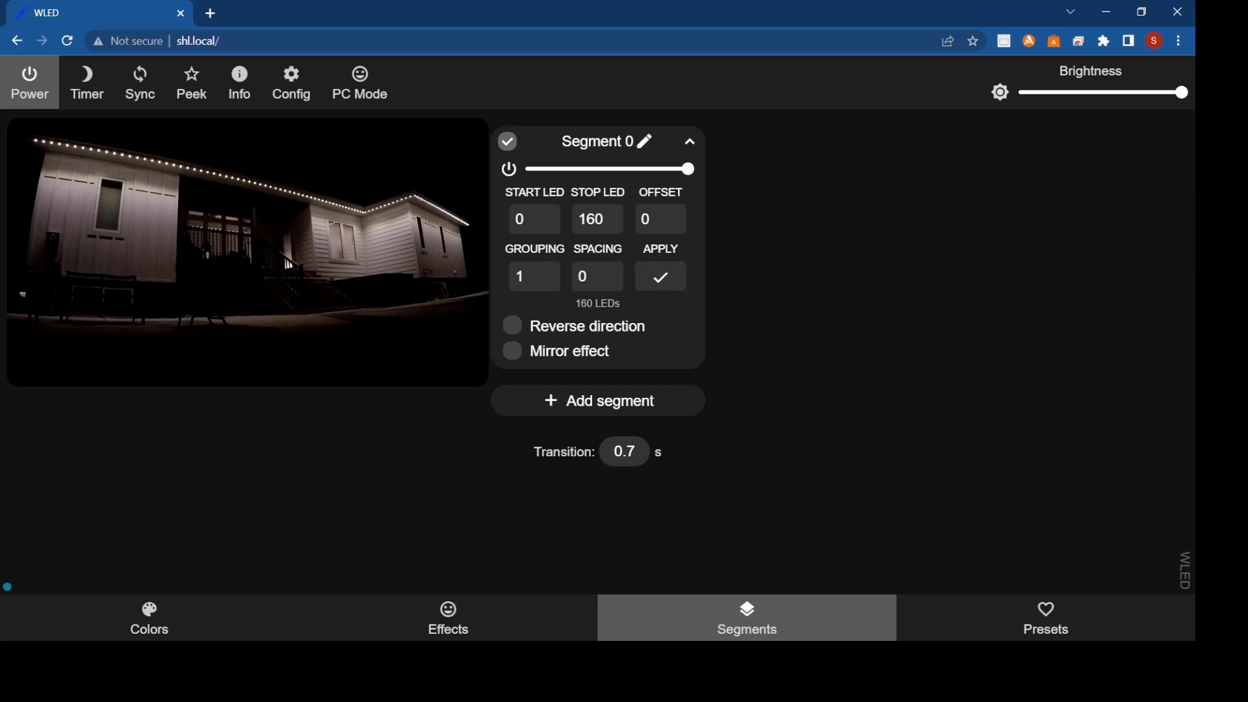
click(447, 621)
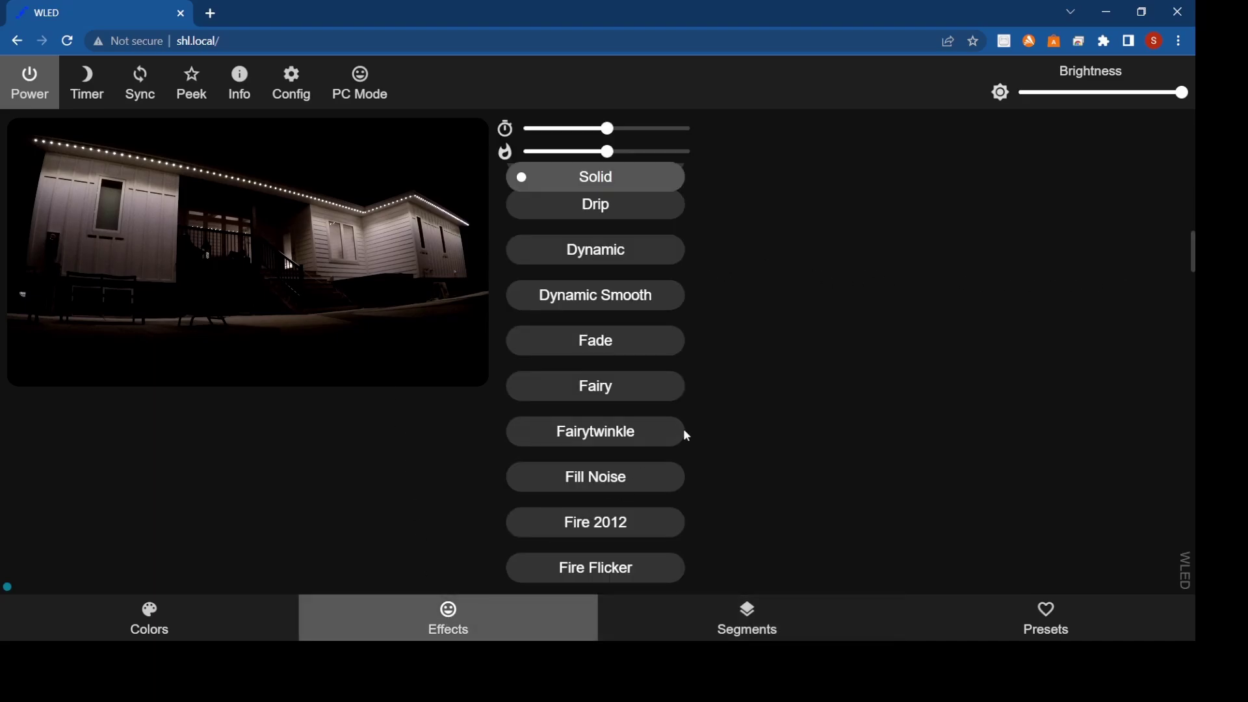
scroll(687, 432, down, 4)
scroll(615, 441, down, 5)
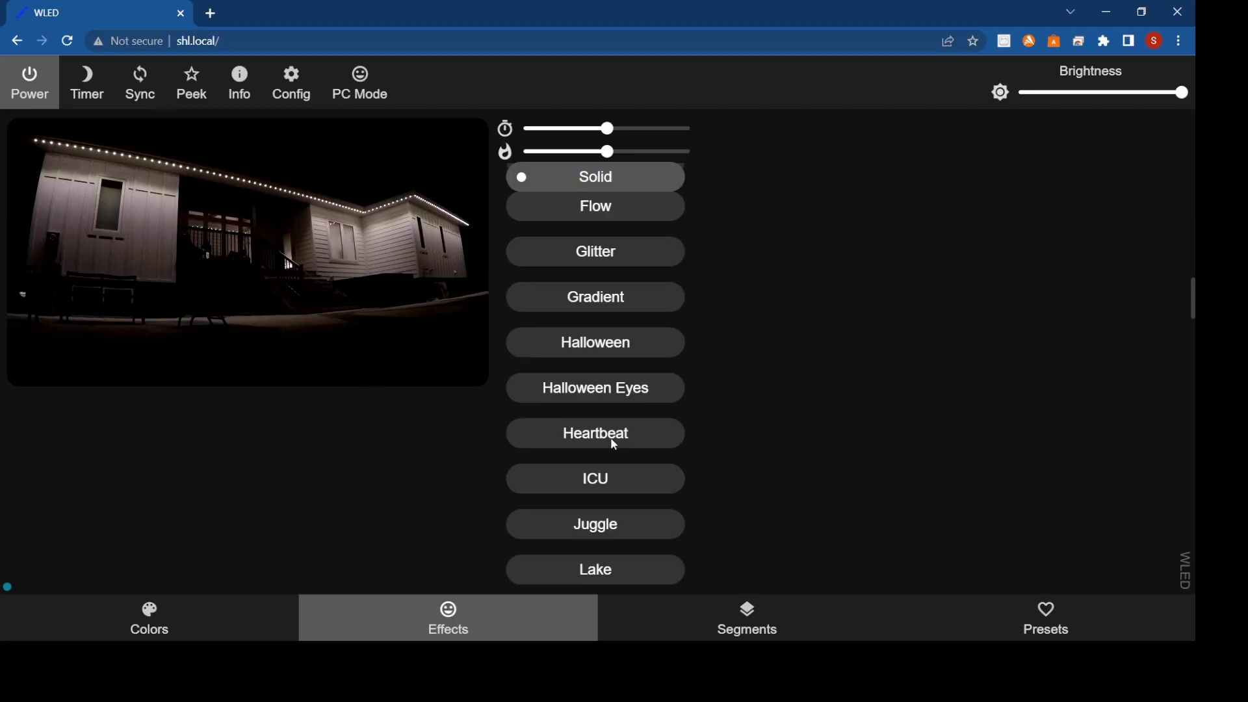
scroll(611, 367, up, 5)
scroll(617, 382, up, 10)
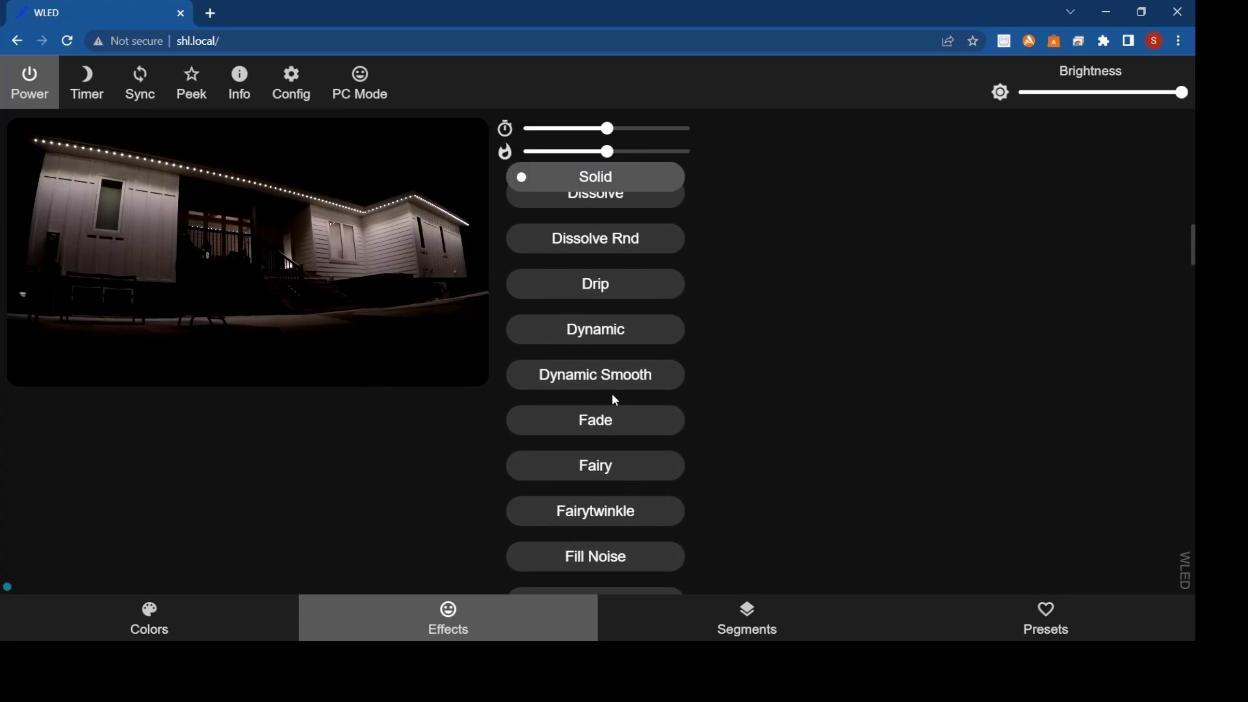
scroll(614, 410, up, 1)
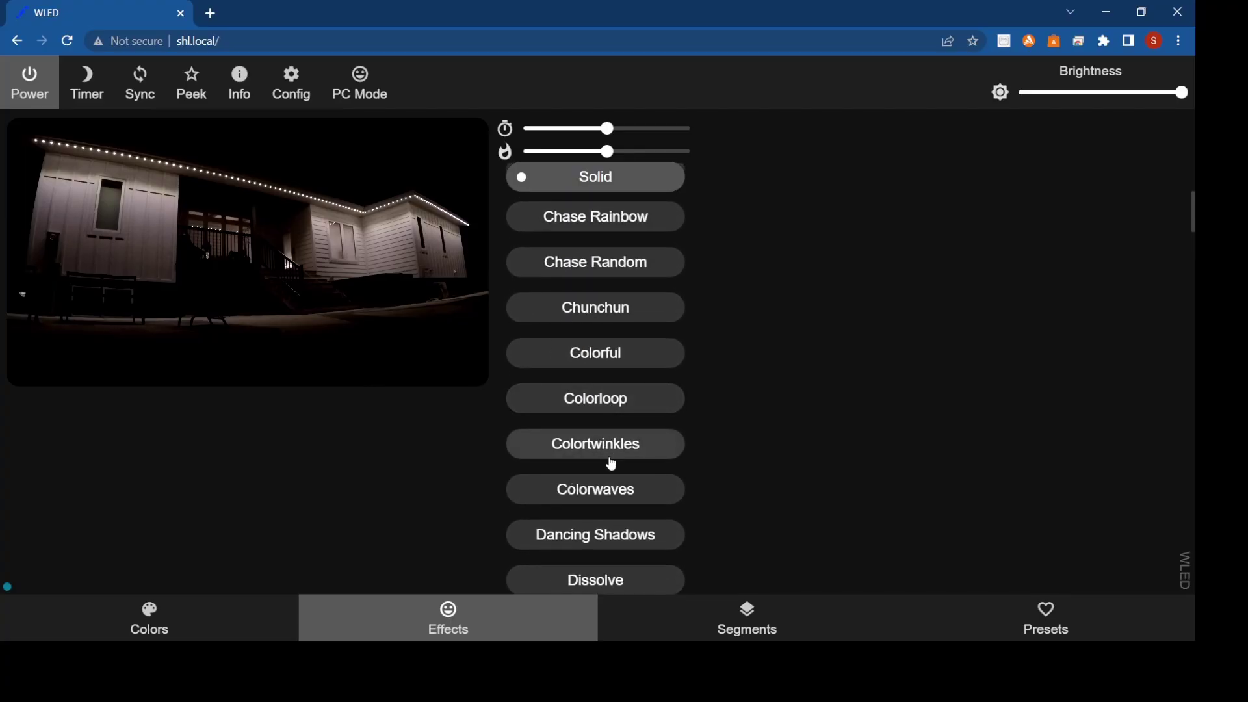
click(611, 449)
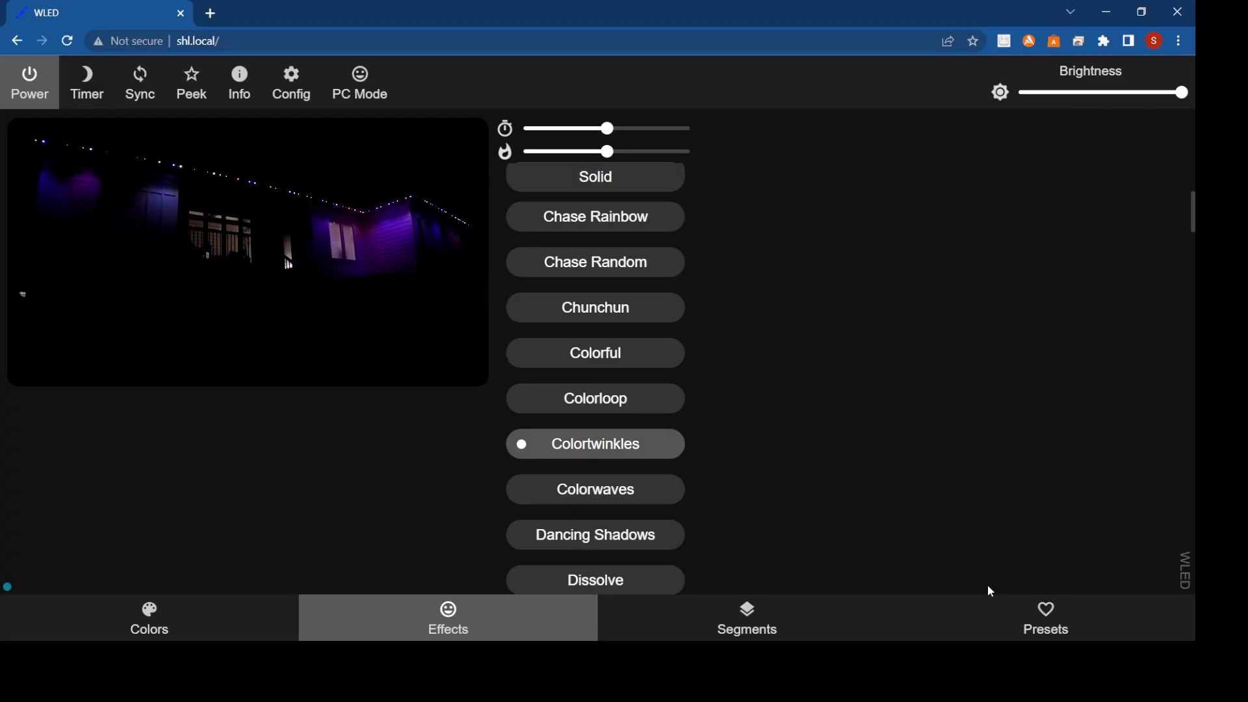
Save the current lights as a new preset named 'color twinkle'.
click(1028, 617)
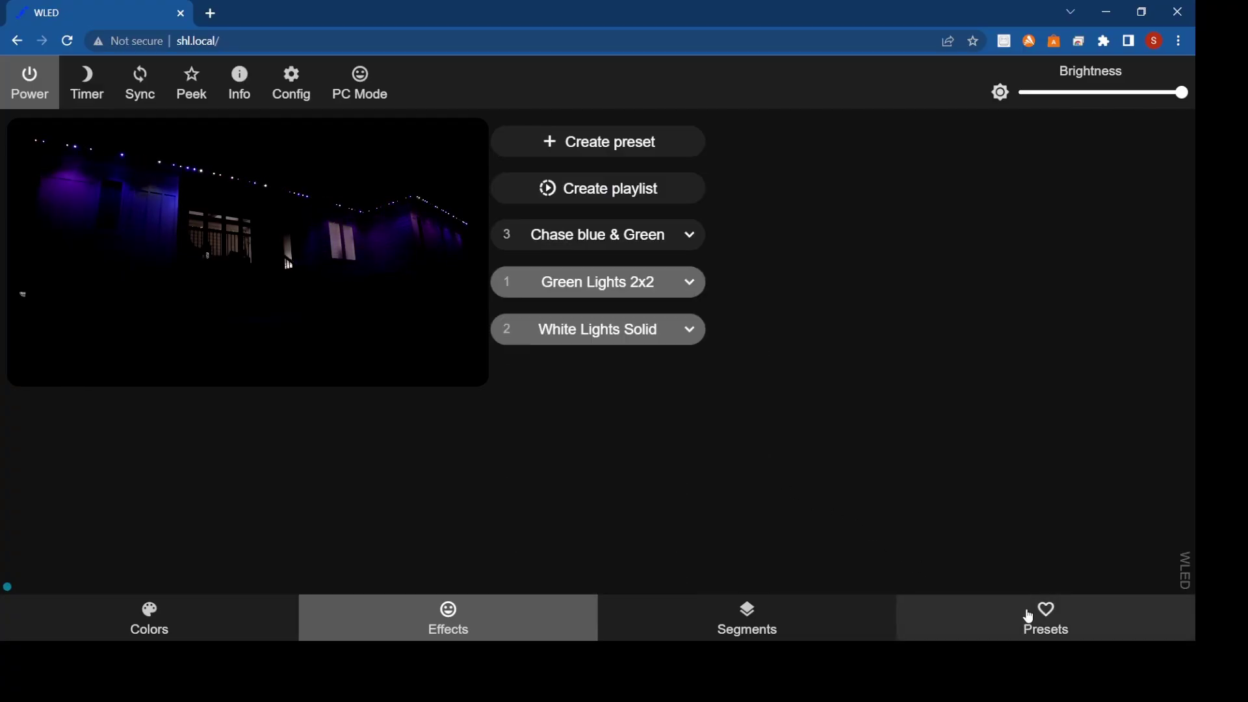
click(578, 149)
click(571, 180)
text(c)
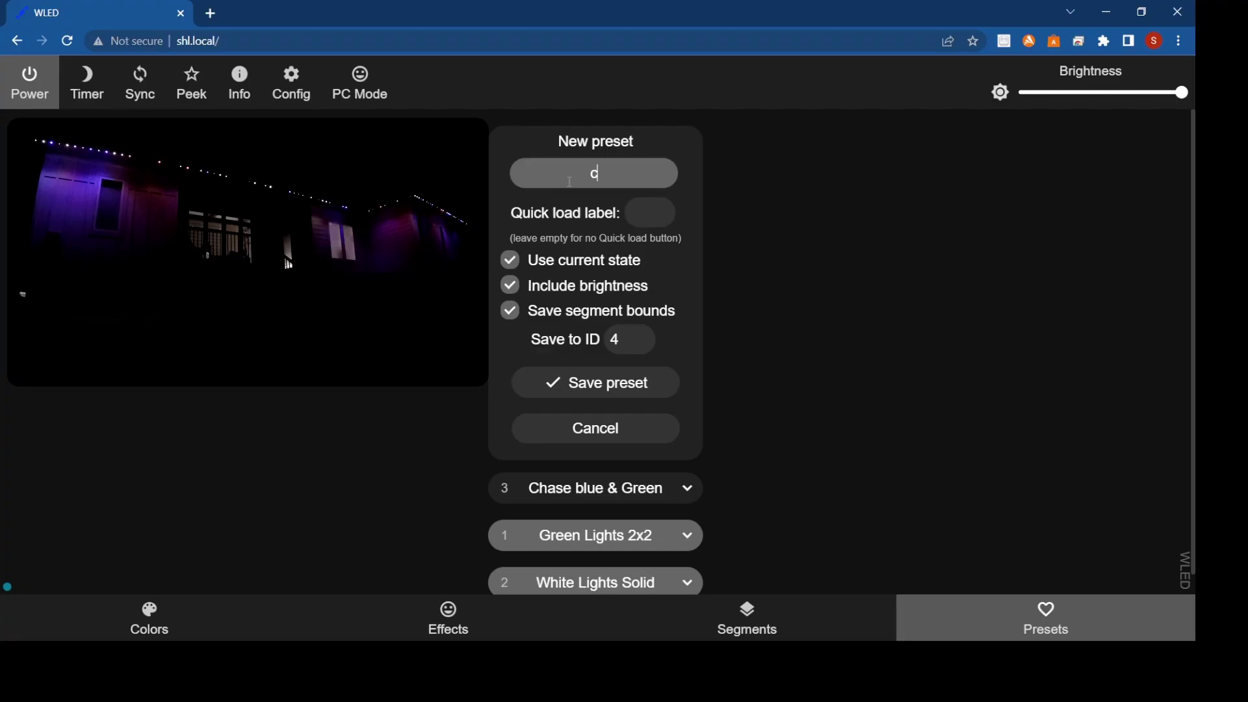
text(olor twin)
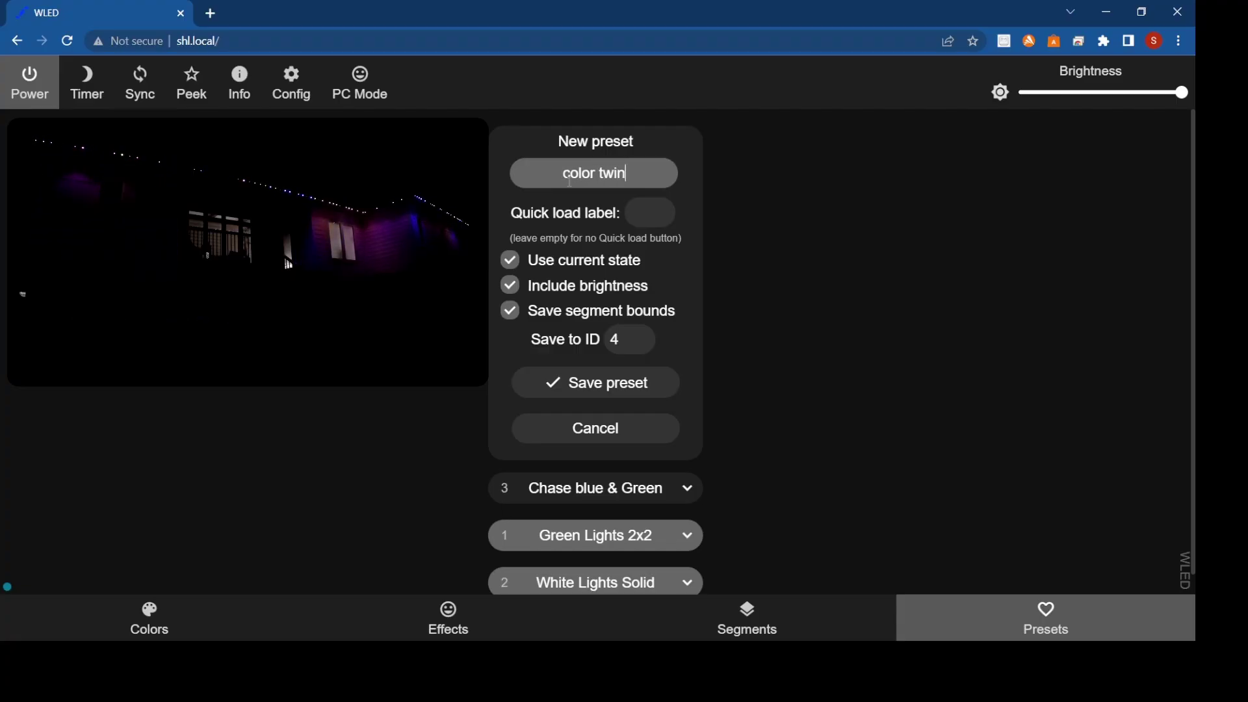
text(kle)
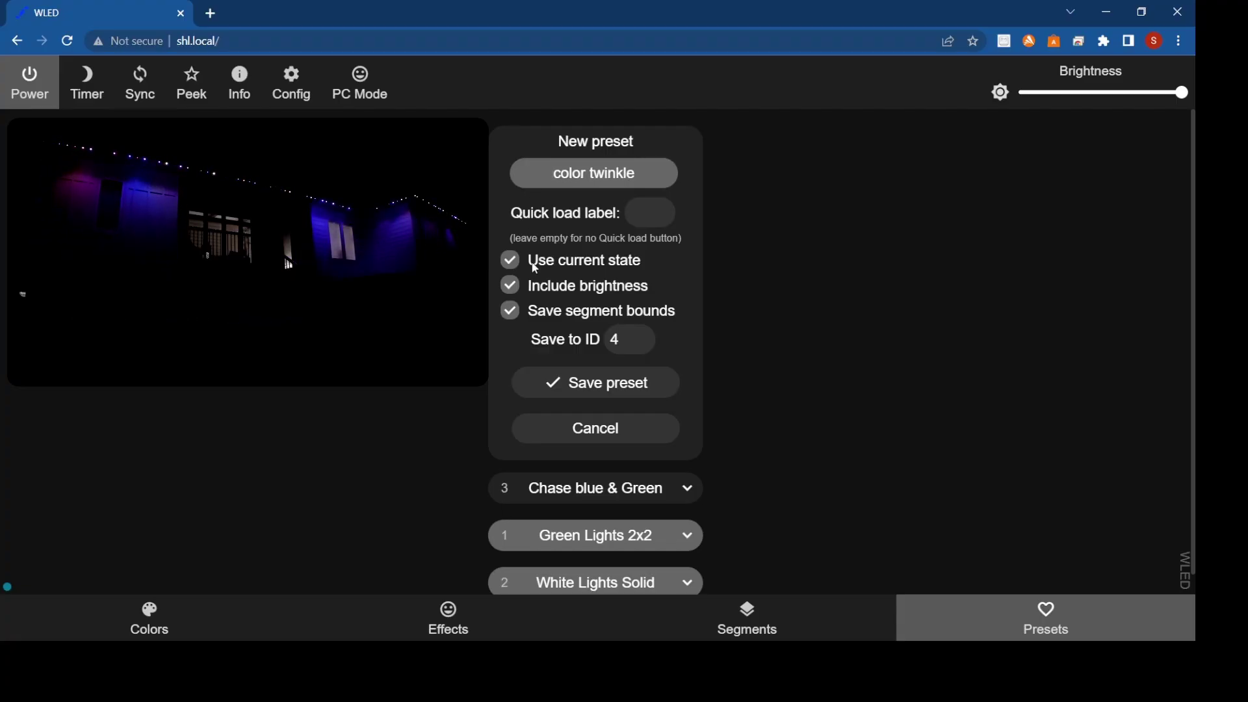
click(570, 388)
Switch the lights to the Candy Cane effect.
click(440, 632)
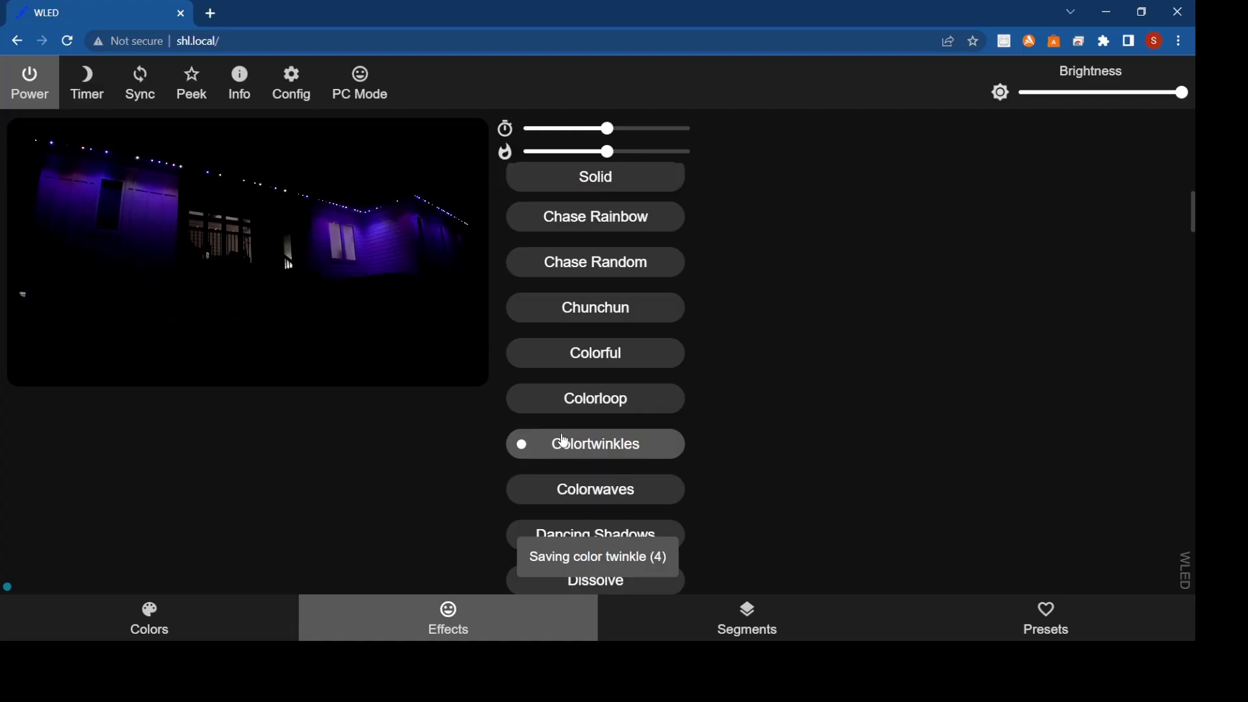
scroll(601, 423, up, 3)
scroll(602, 409, up, 3)
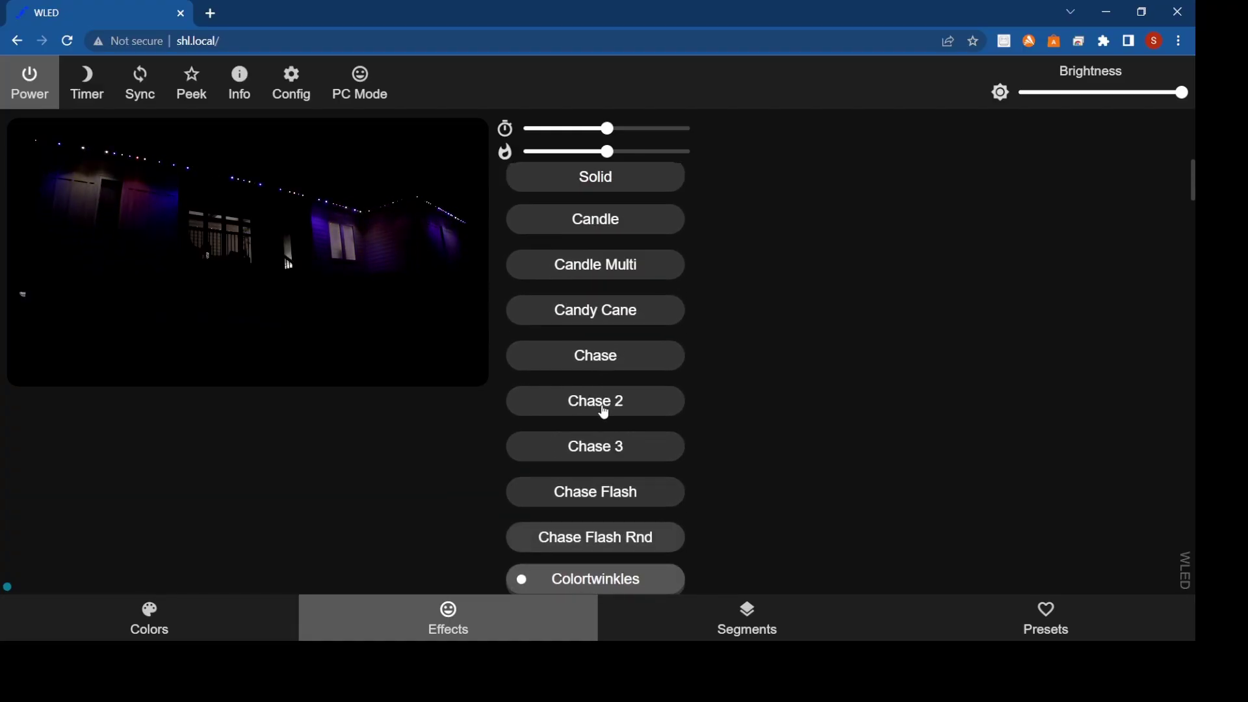
click(614, 336)
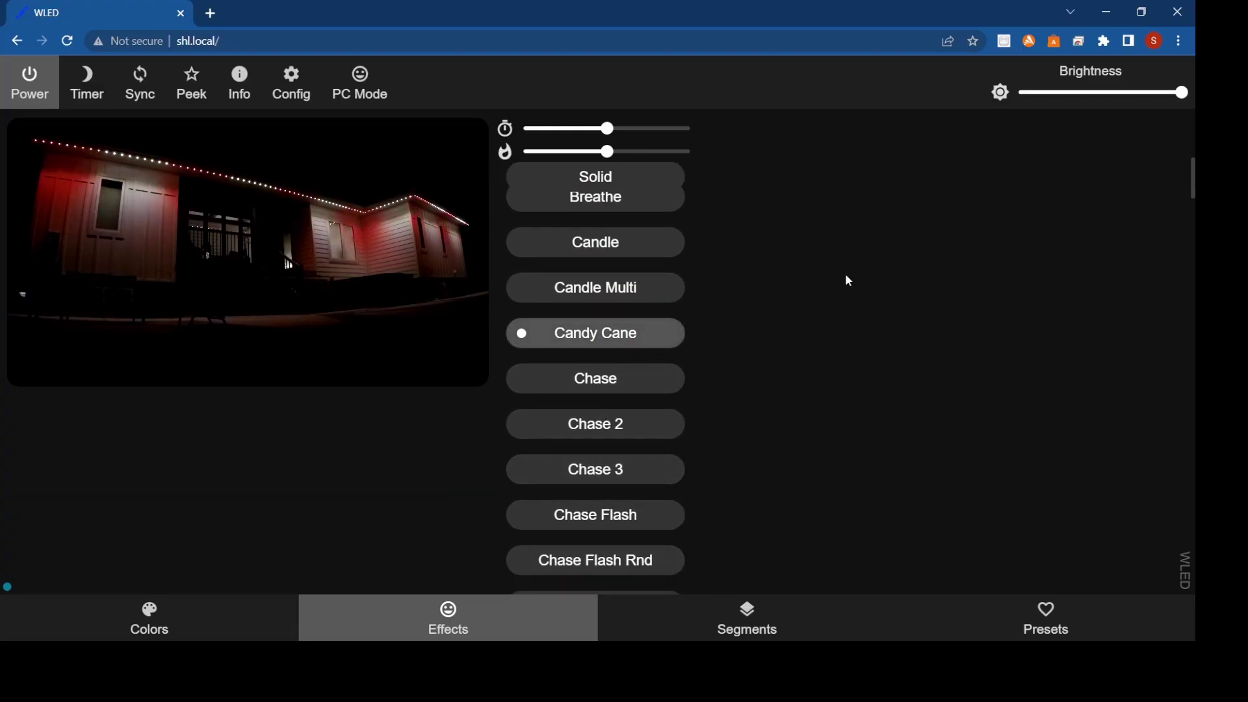
Save the Candy Cane look as a new preset named 'candy cane'.
click(1057, 629)
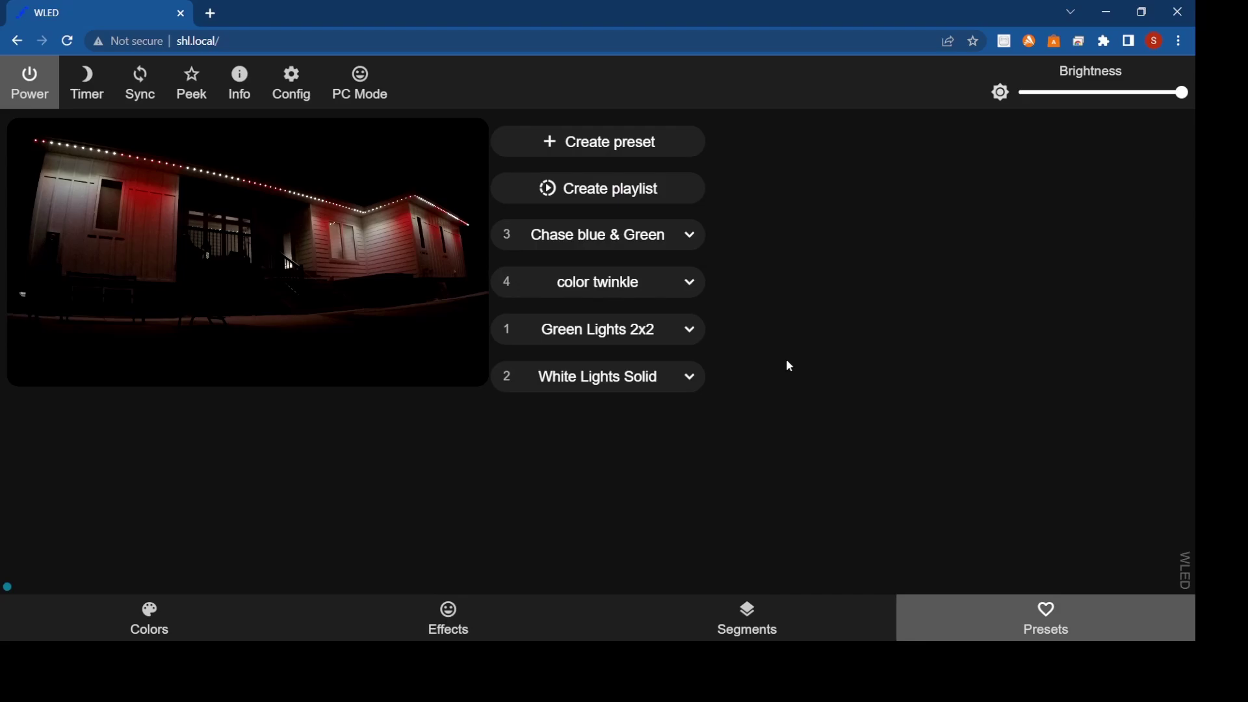
click(615, 143)
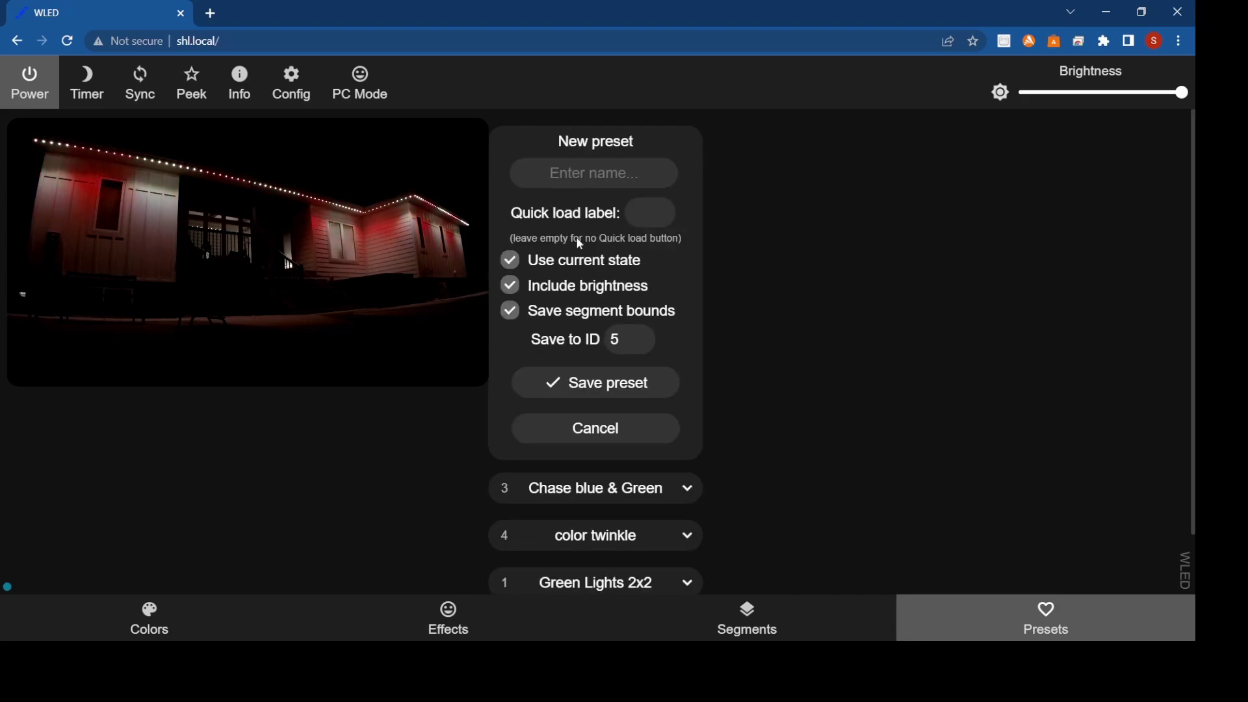
click(563, 173)
text(candy cane)
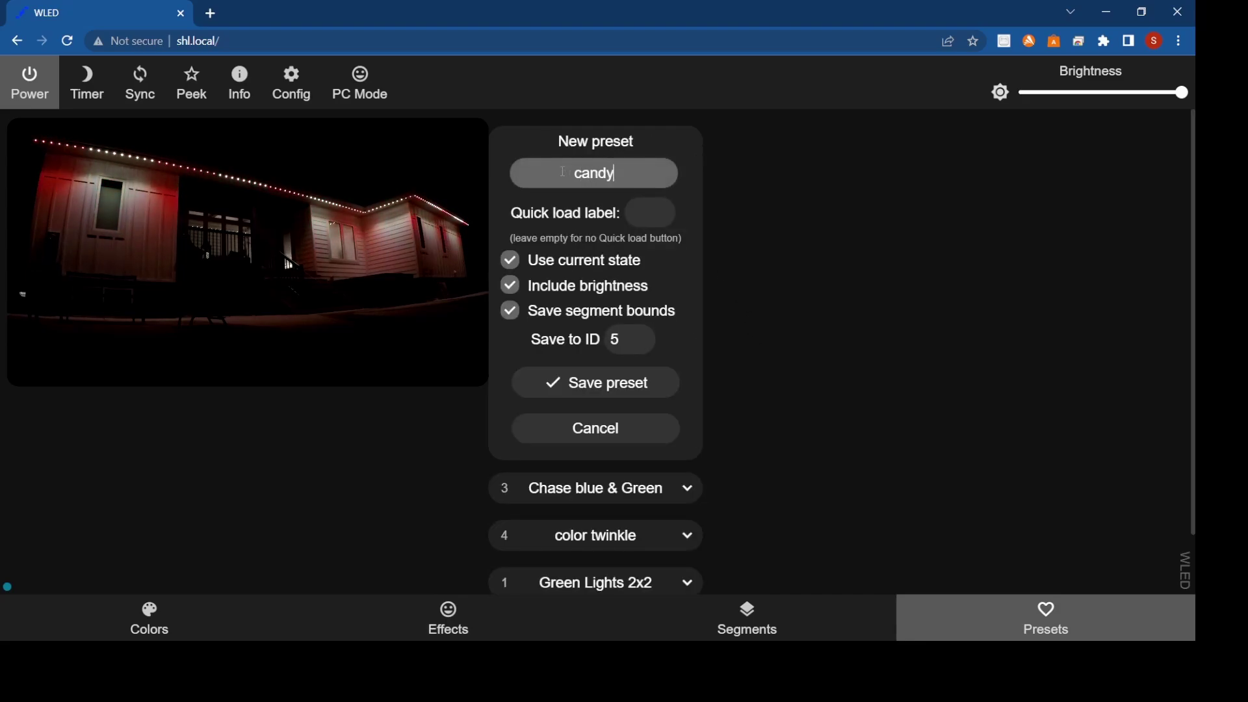
click(602, 387)
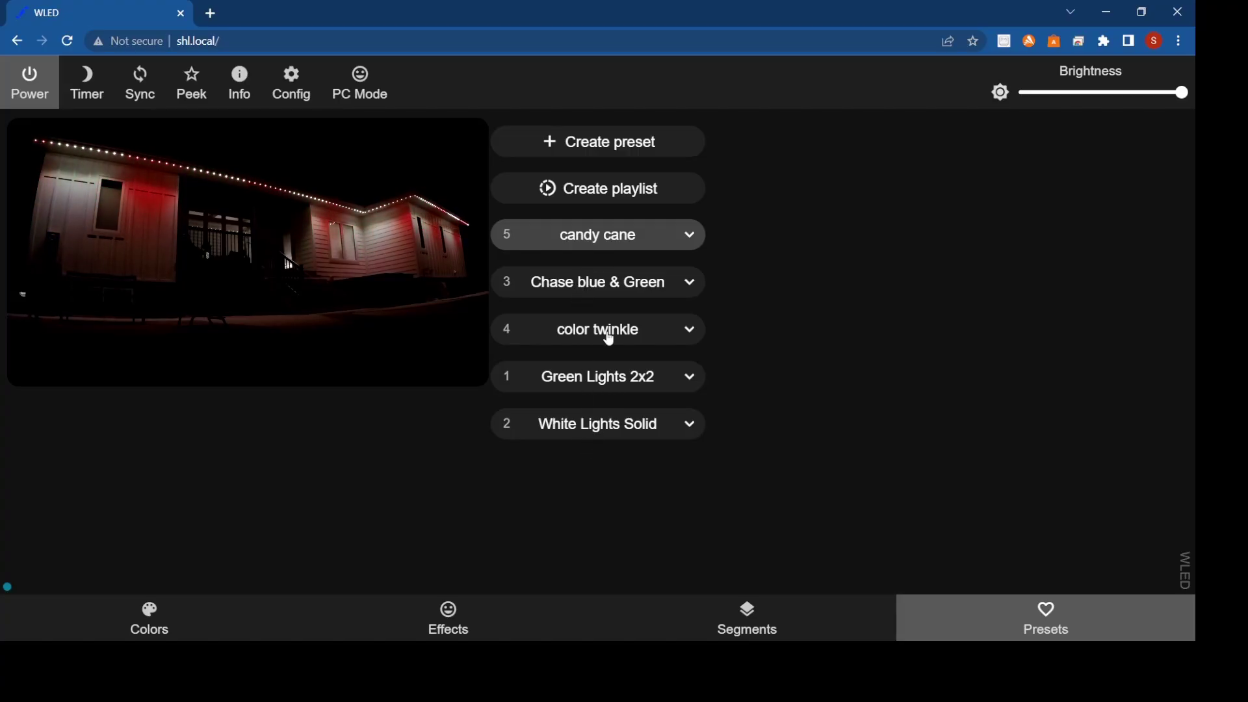
Start a playlist named 'christmas' with color twinkle as its first entry.
click(592, 194)
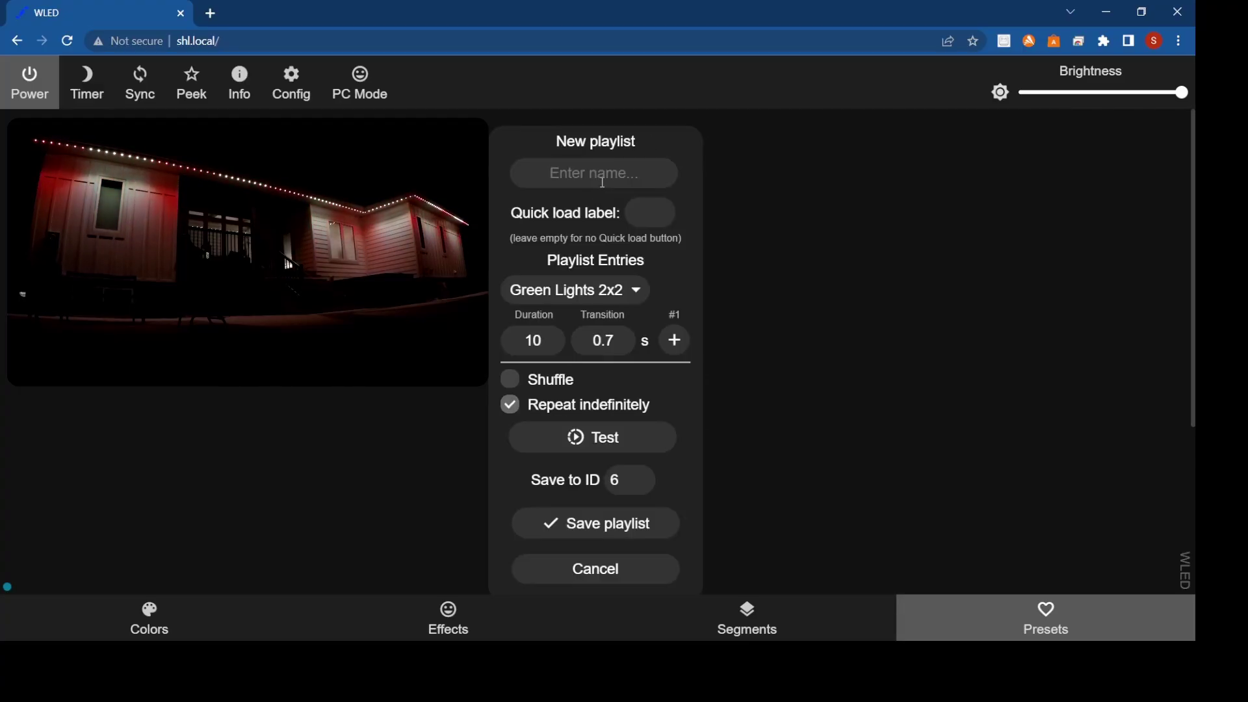
click(608, 180)
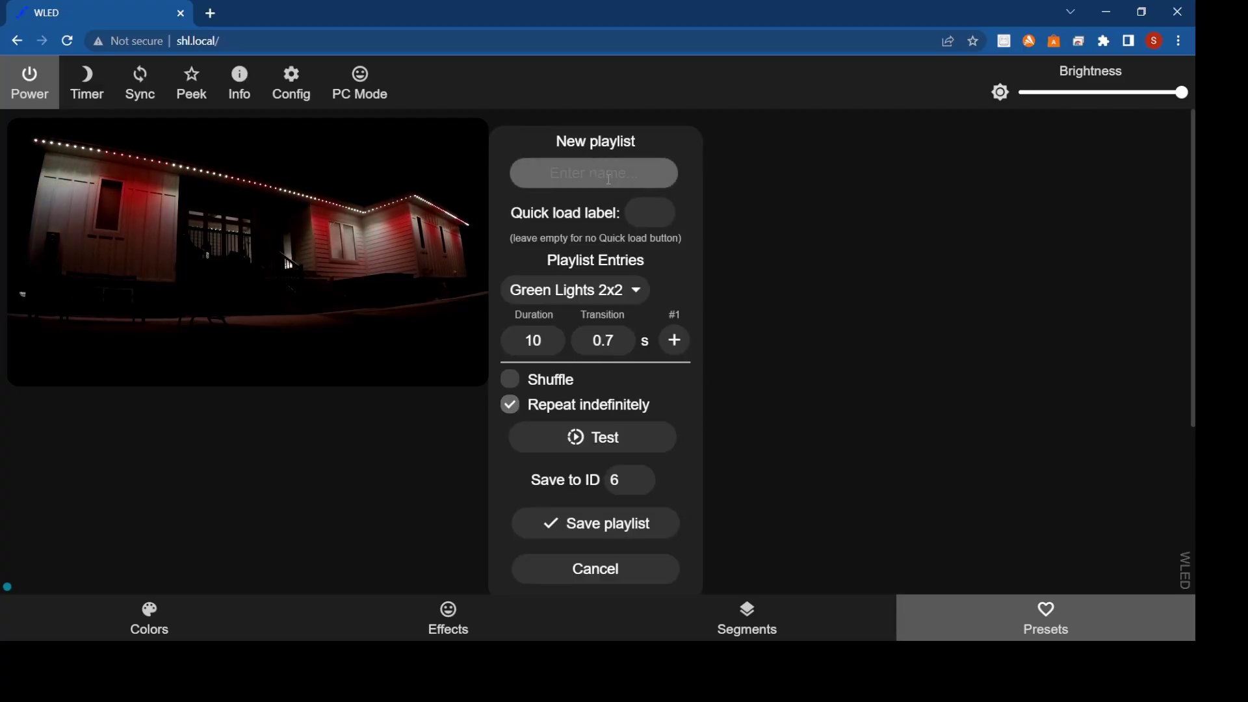
text(christmas)
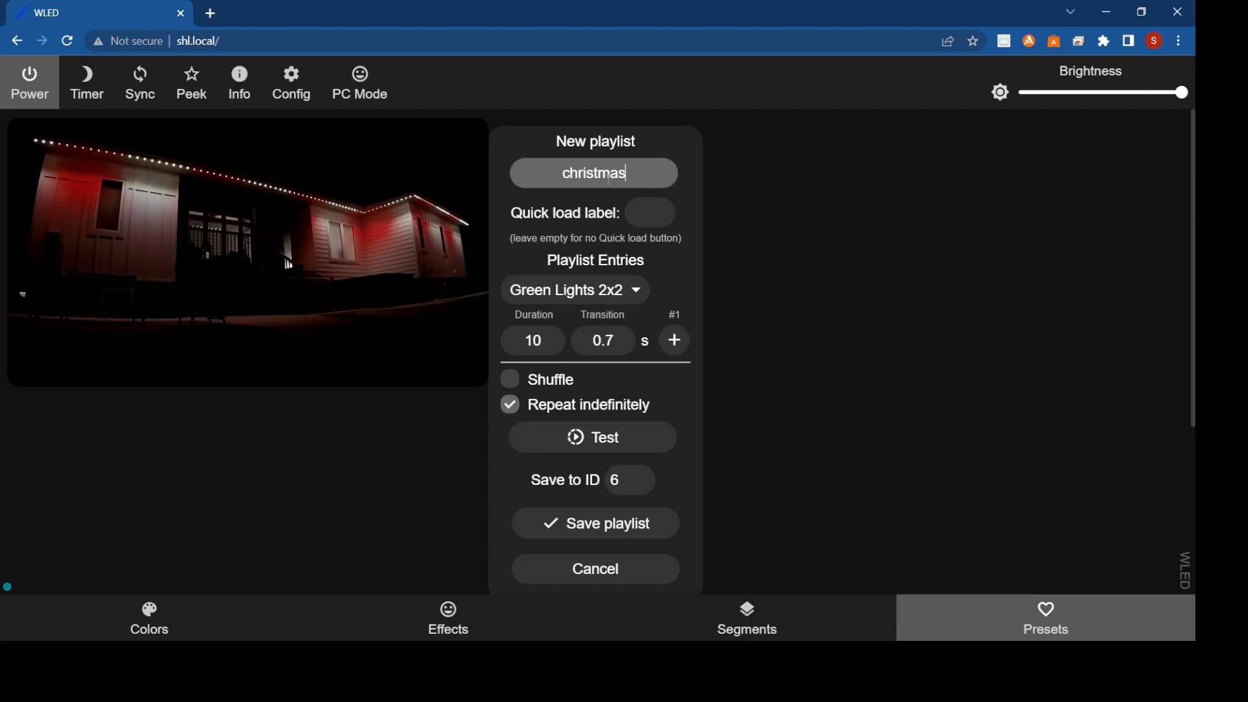
scroll(754, 263, down, 1)
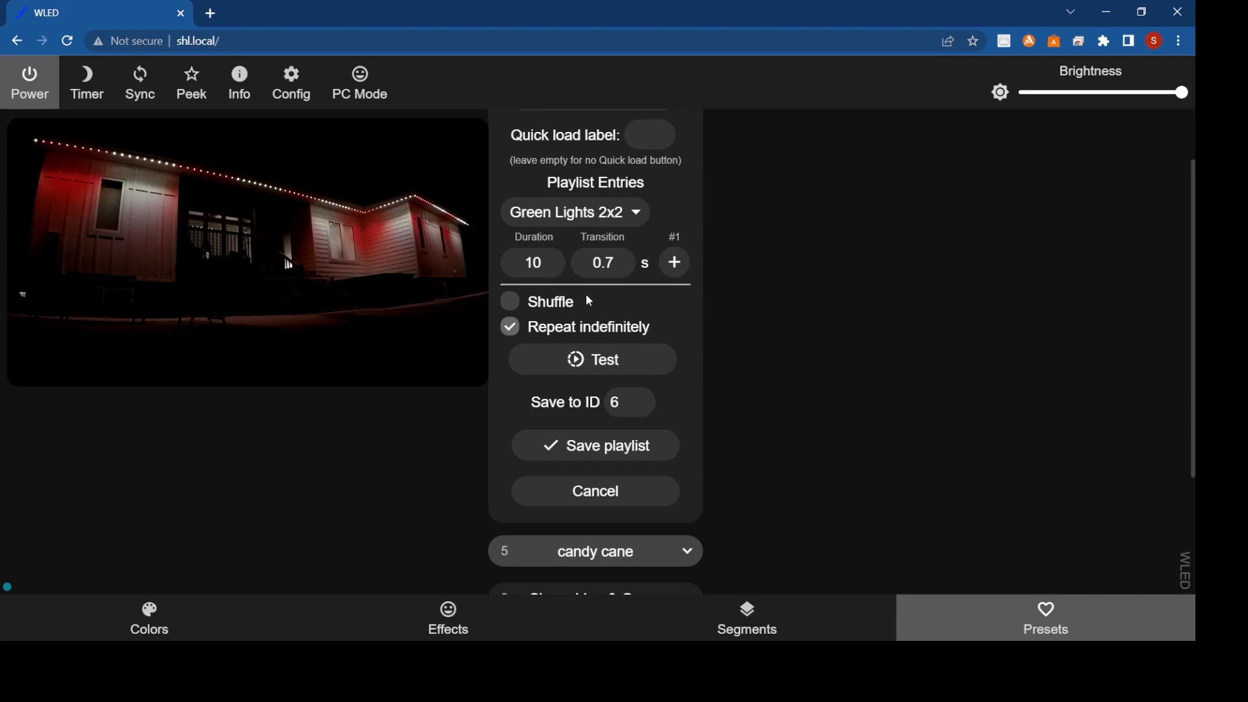
key(Down)
scroll(630, 253, up, 1)
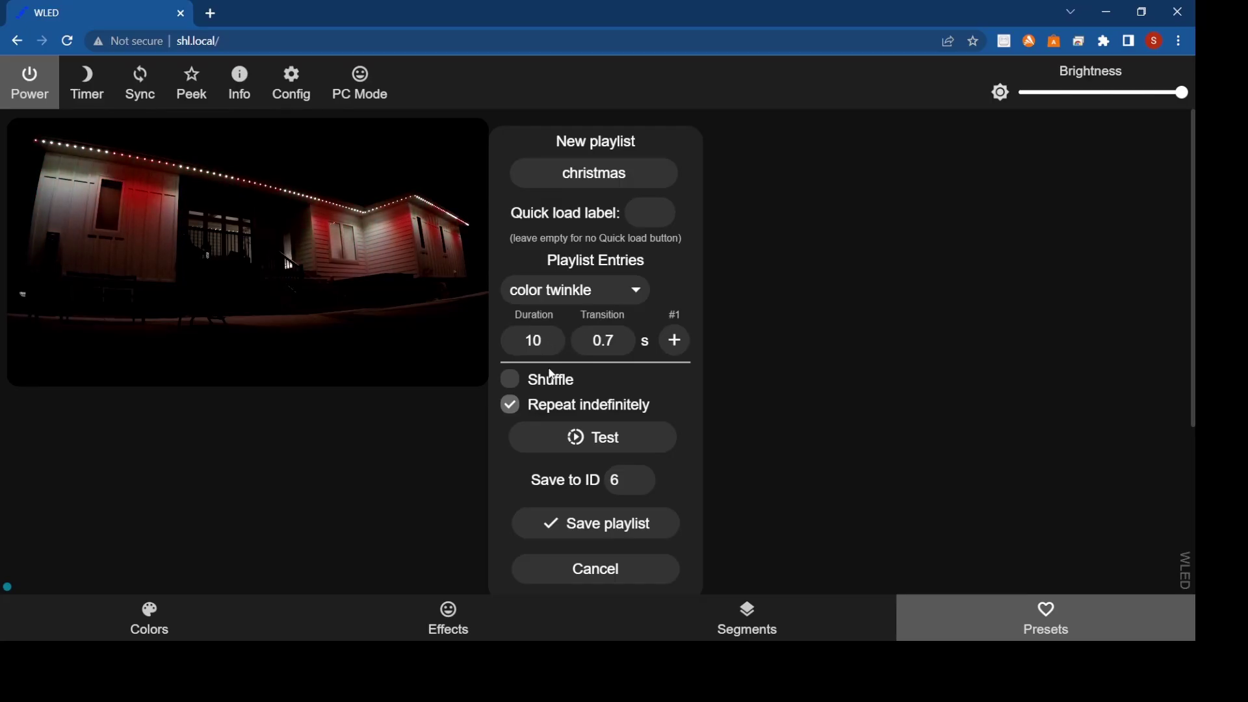
Add candy cane and Chase blue & Green as entries, then save the playlist.
scroll(552, 375, down, 1)
click(676, 264)
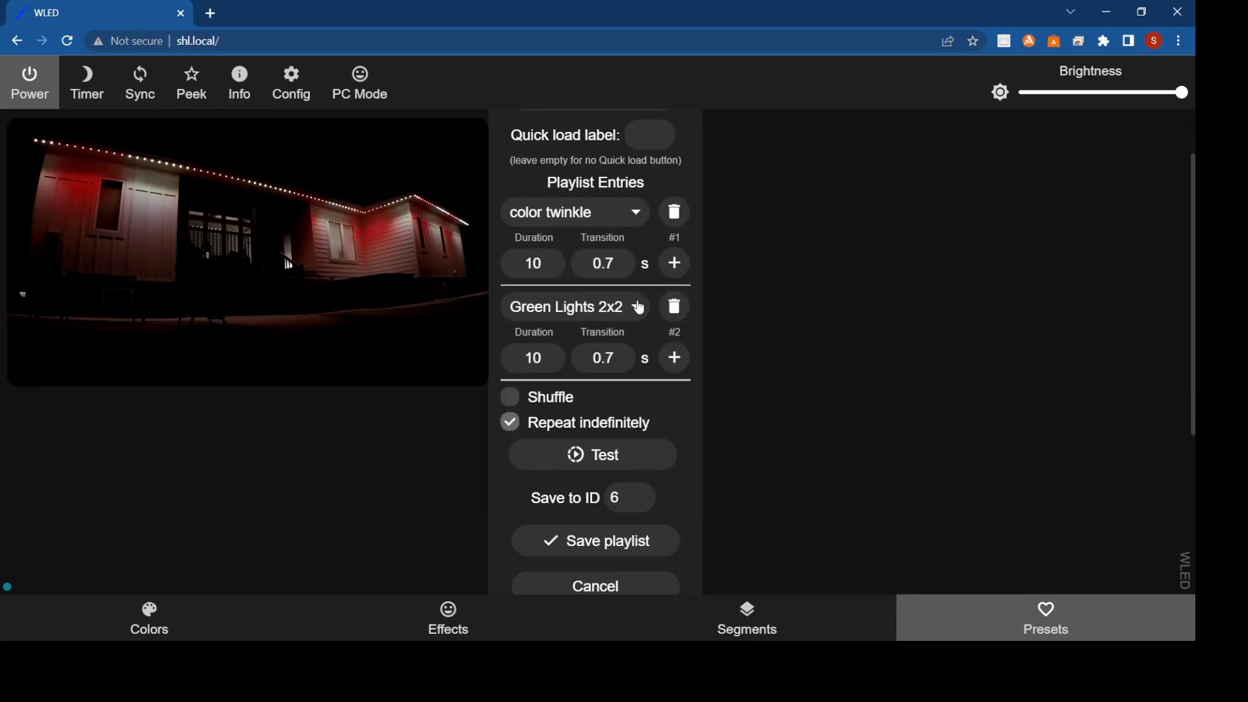
click(567, 403)
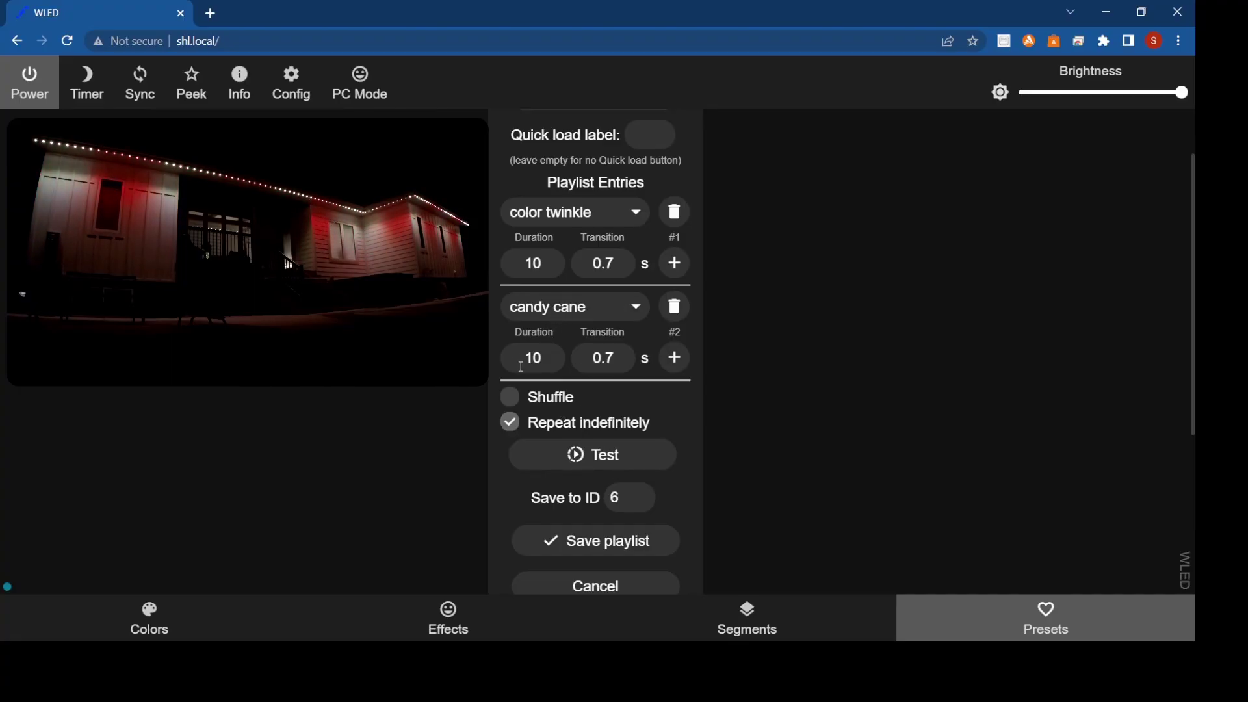
click(680, 362)
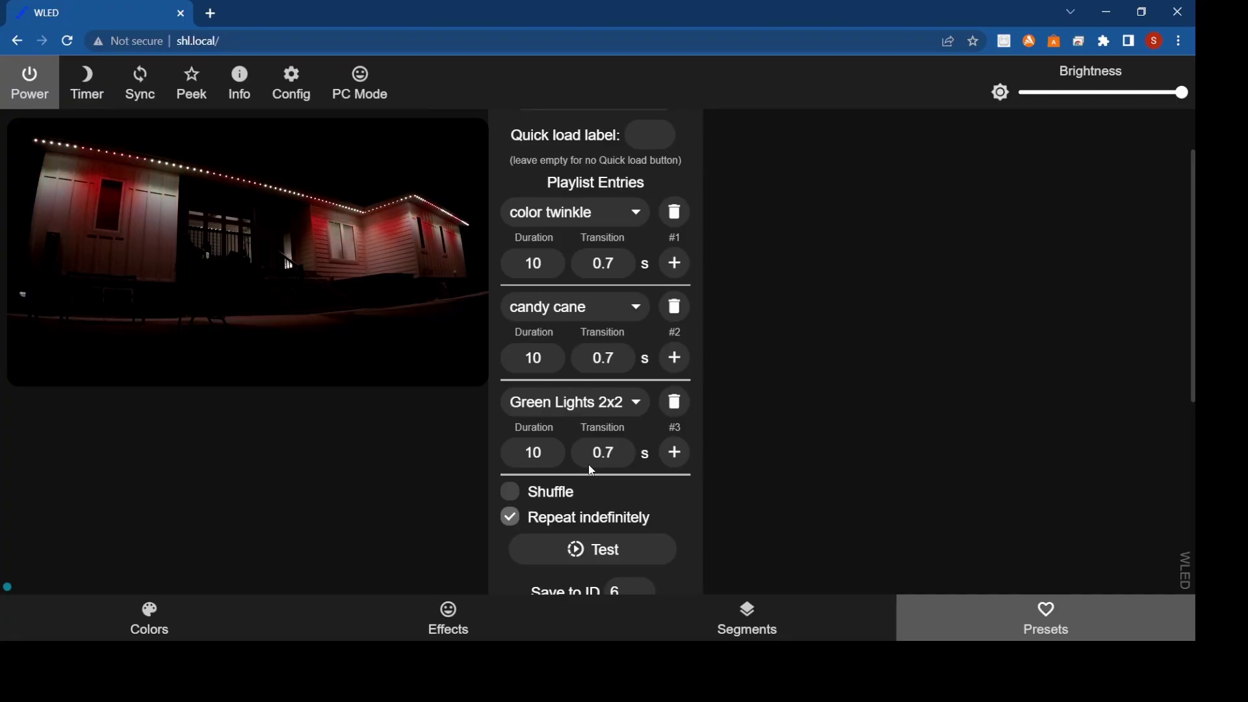
key(Down)
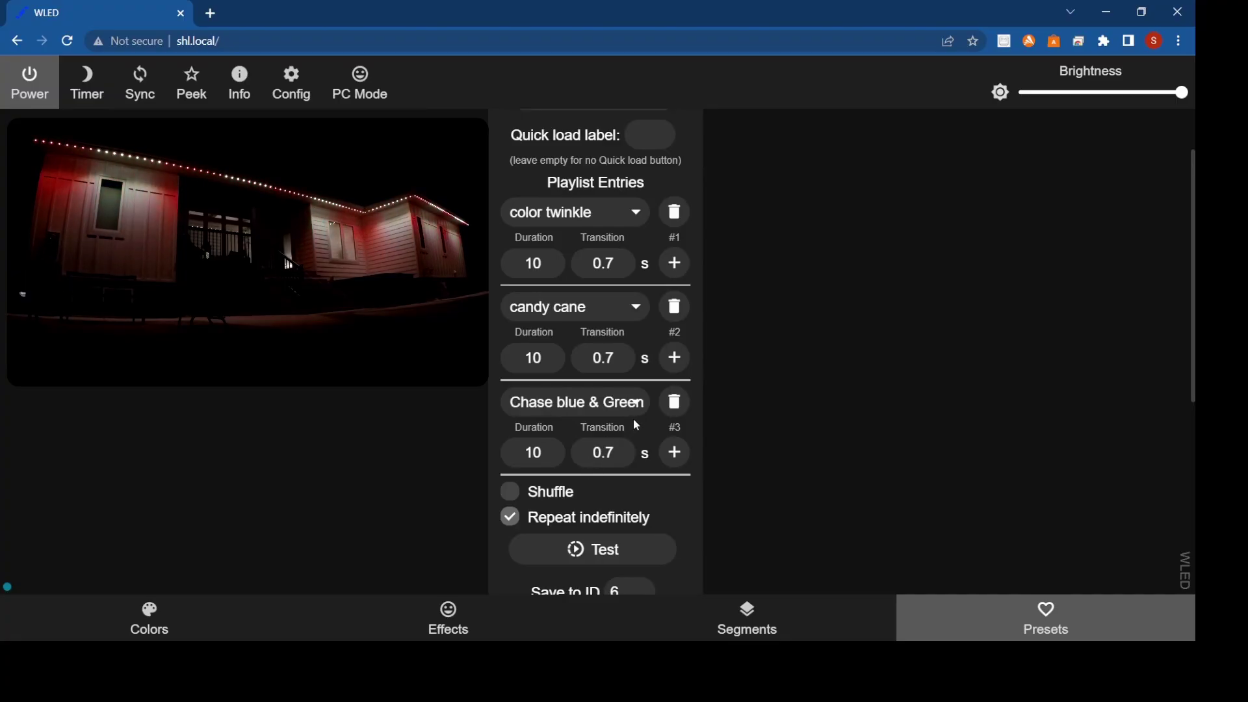
scroll(646, 436, down, 1)
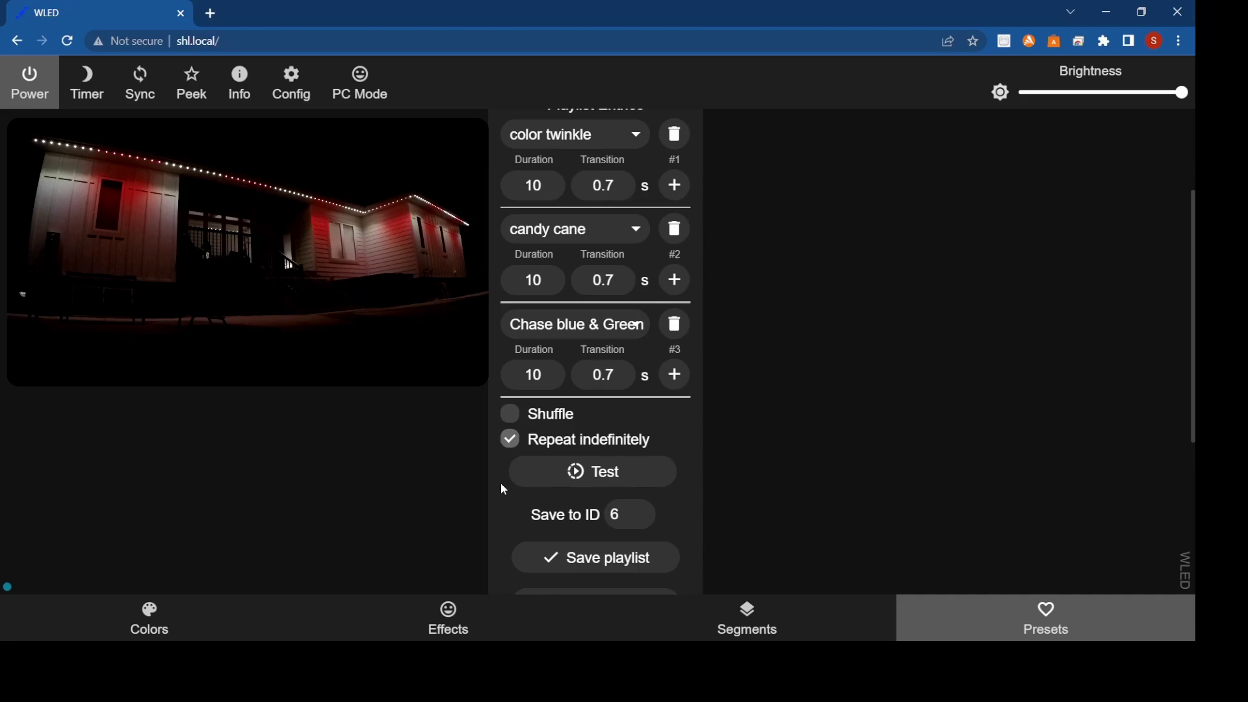
scroll(504, 489, down, 1)
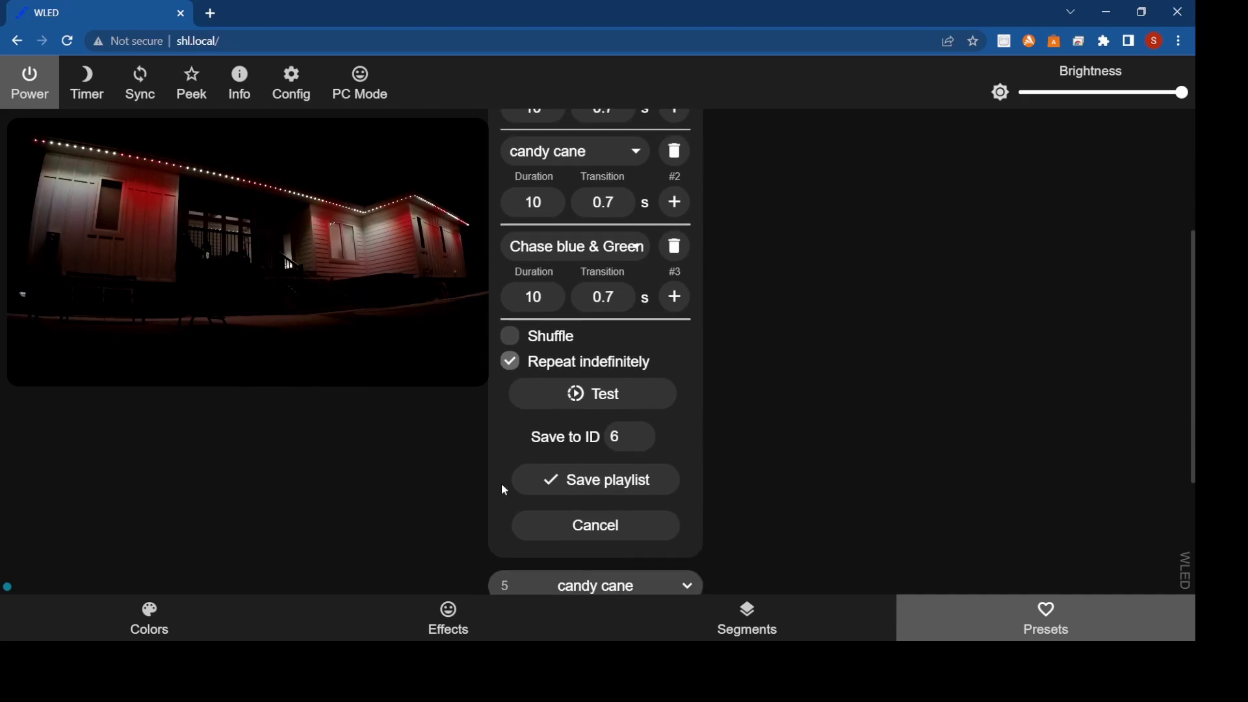
click(587, 485)
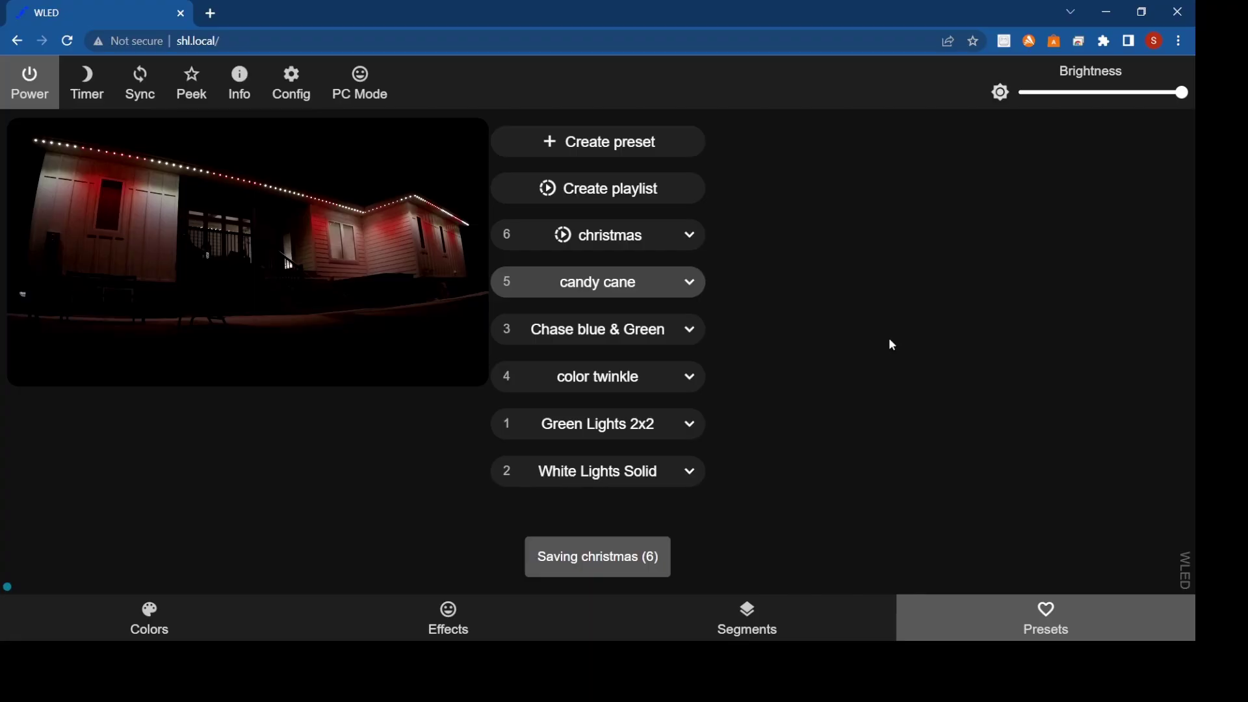
Play the 'christmas' playlist, then load the White Lights Solid preset.
click(589, 248)
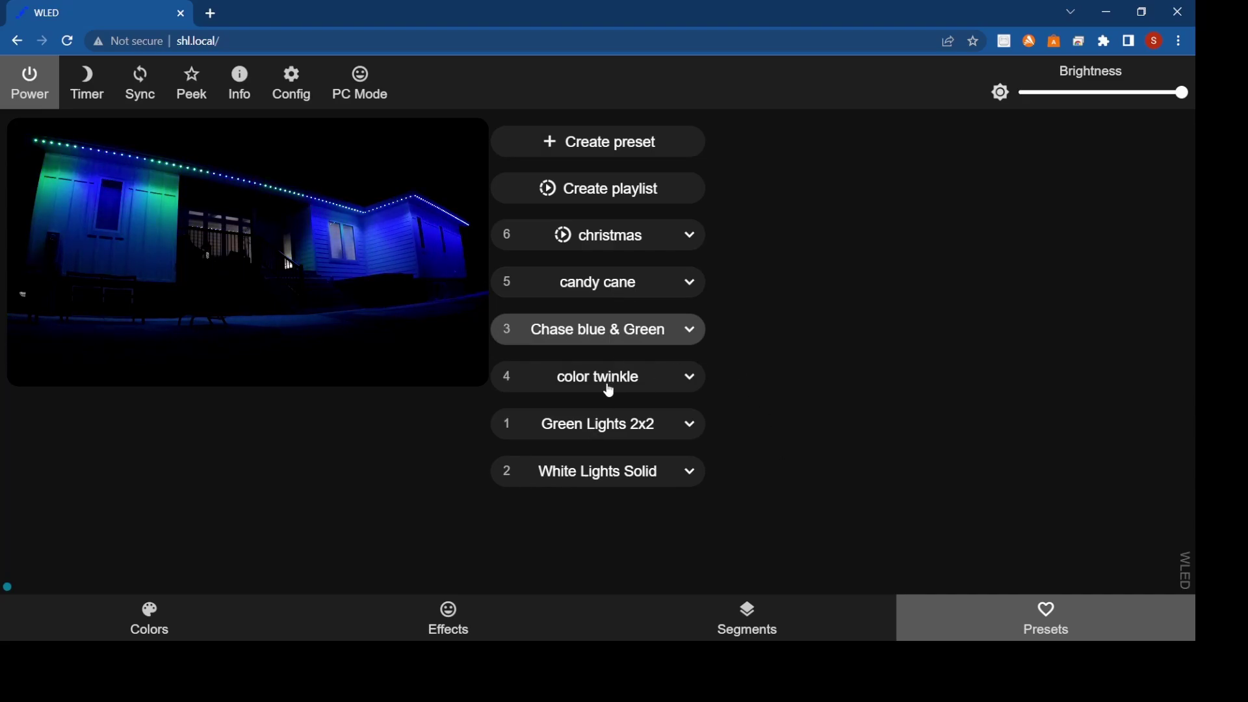
click(590, 484)
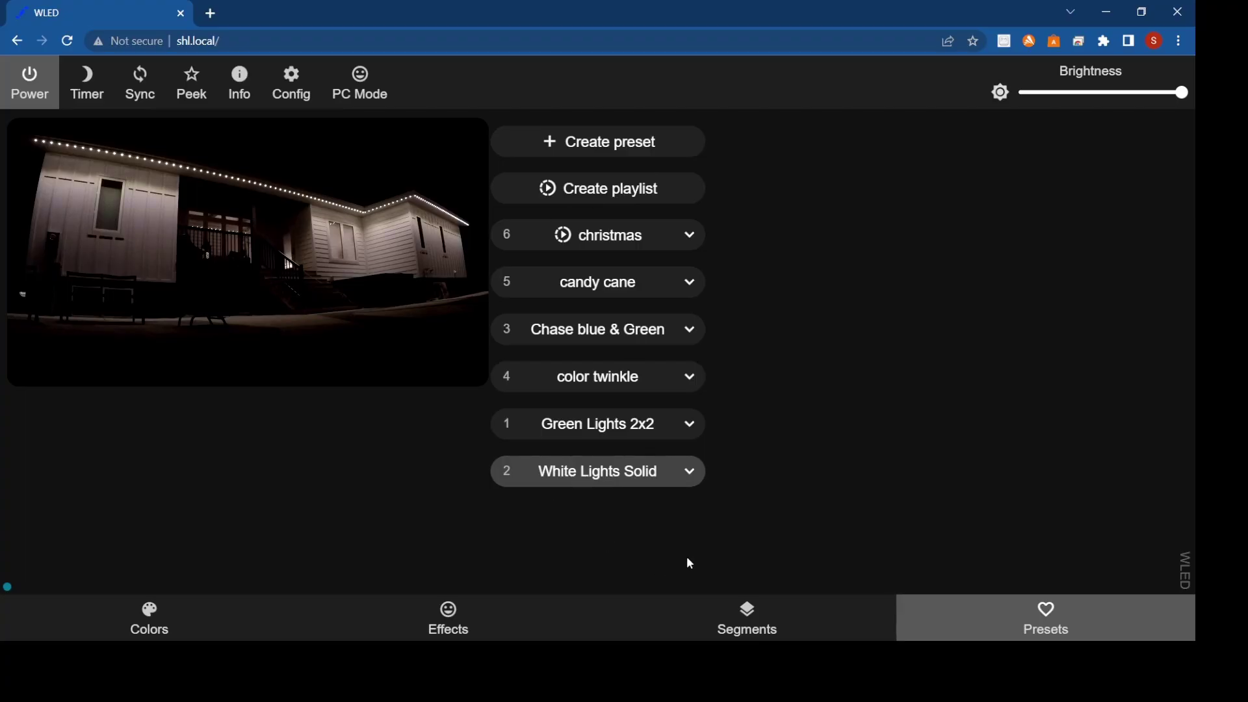
click(747, 623)
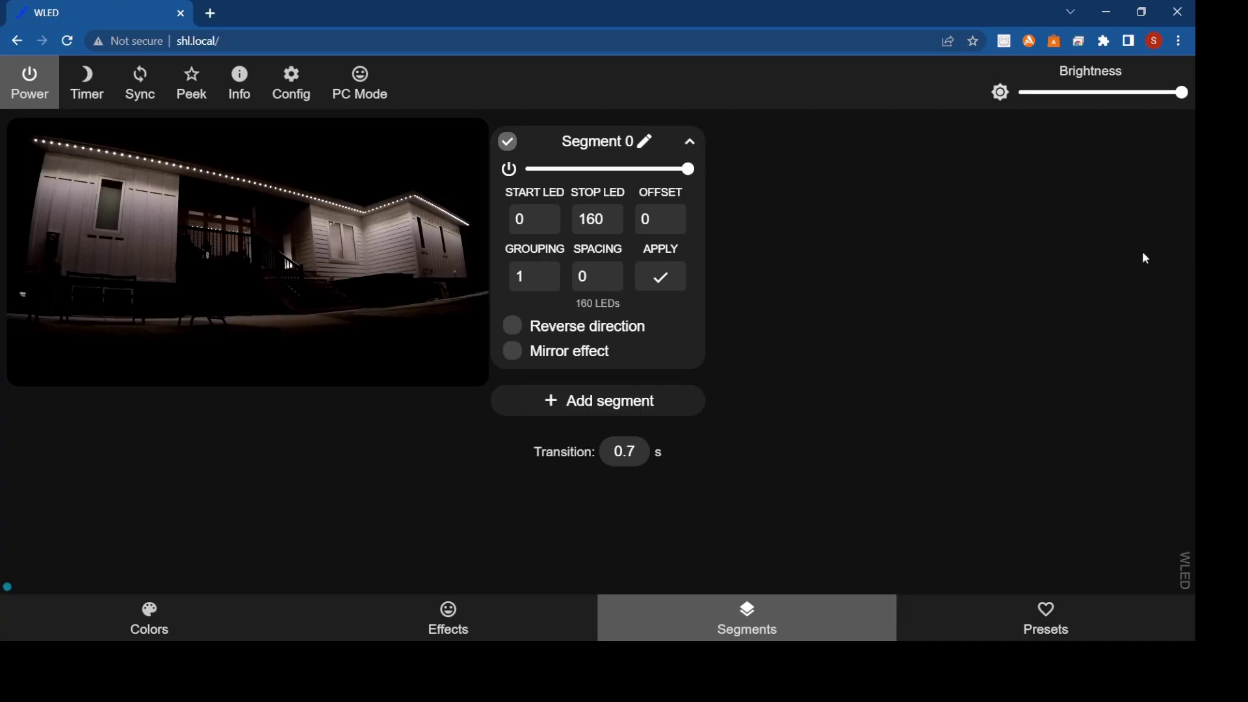
click(1067, 620)
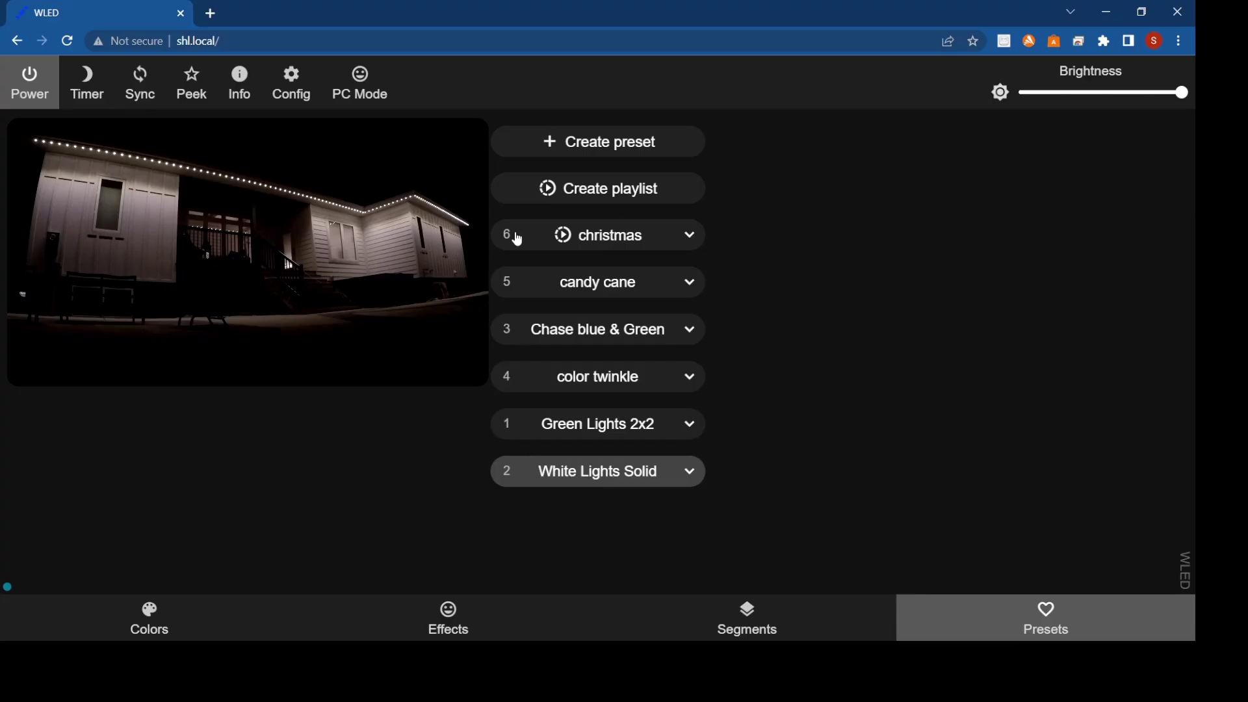
click(407, 619)
scroll(640, 355, down, 3)
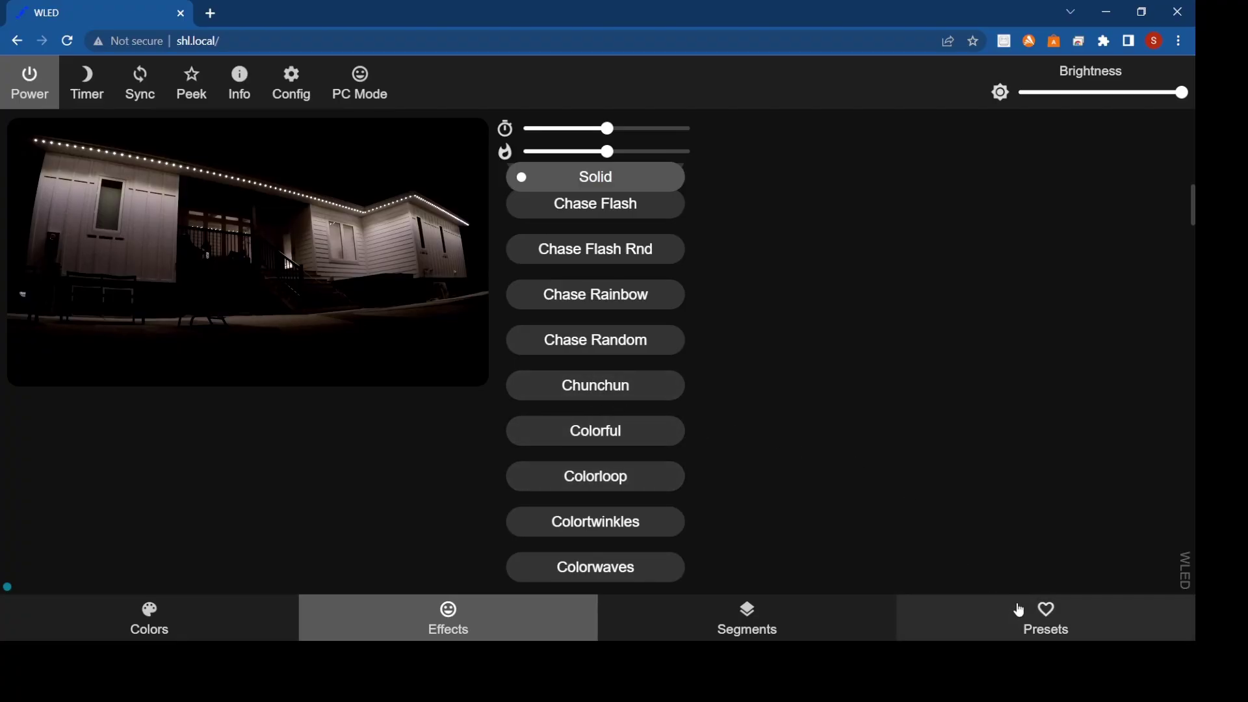
click(982, 611)
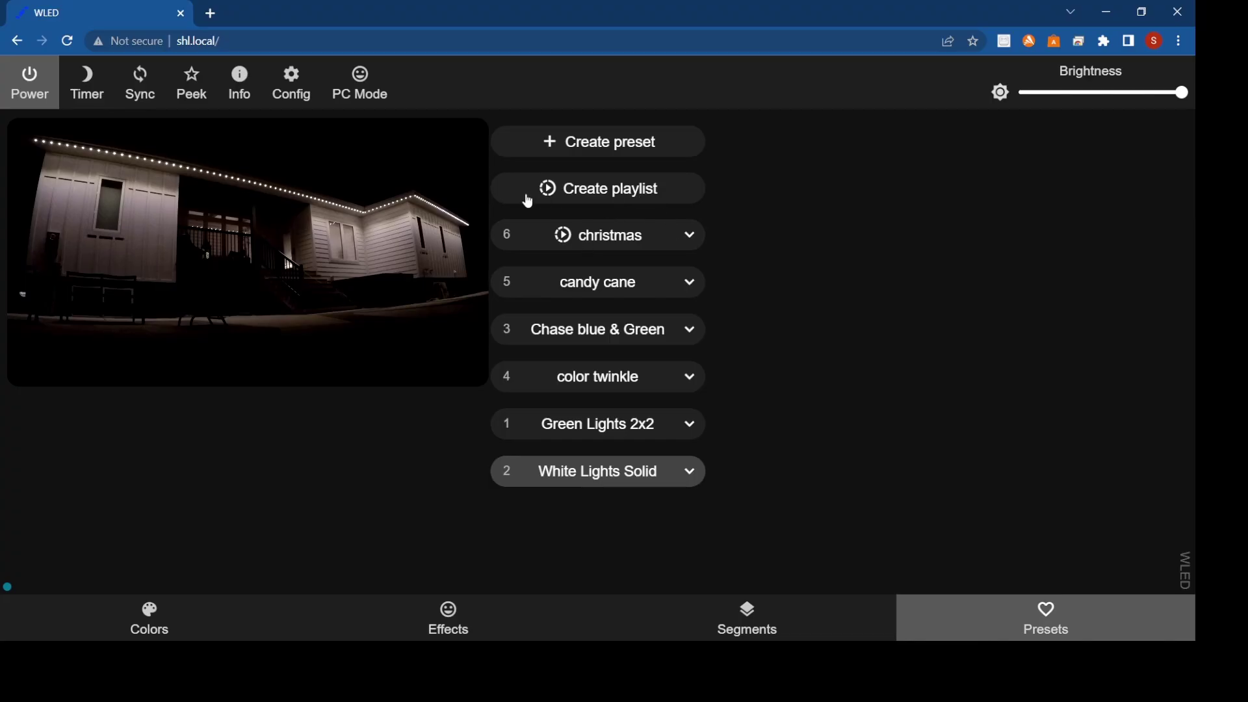